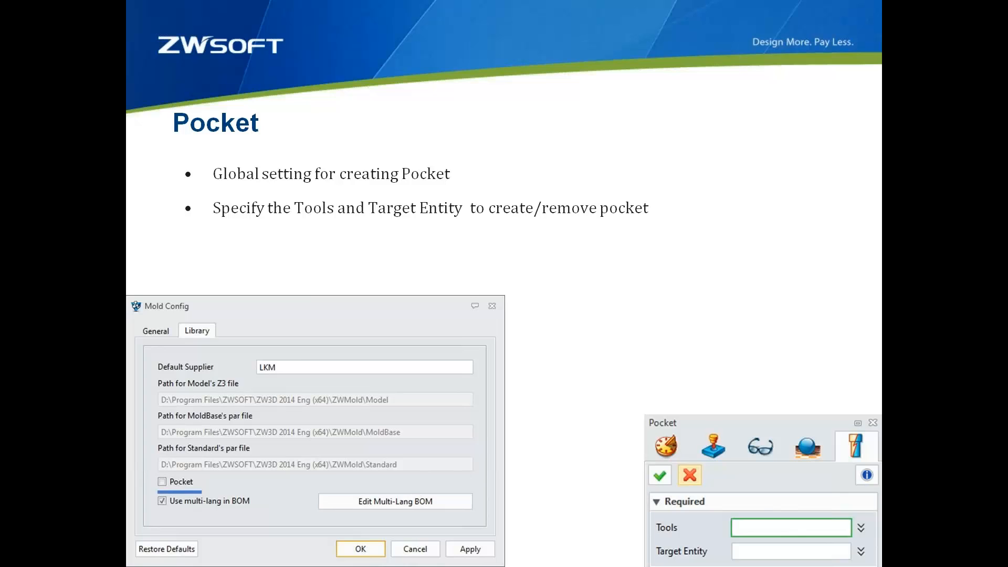
Step: Leave the slide presentation and switch to ZW3D with the STUK VERSCHAALD product part
{"action": "key", "text": "Right"}
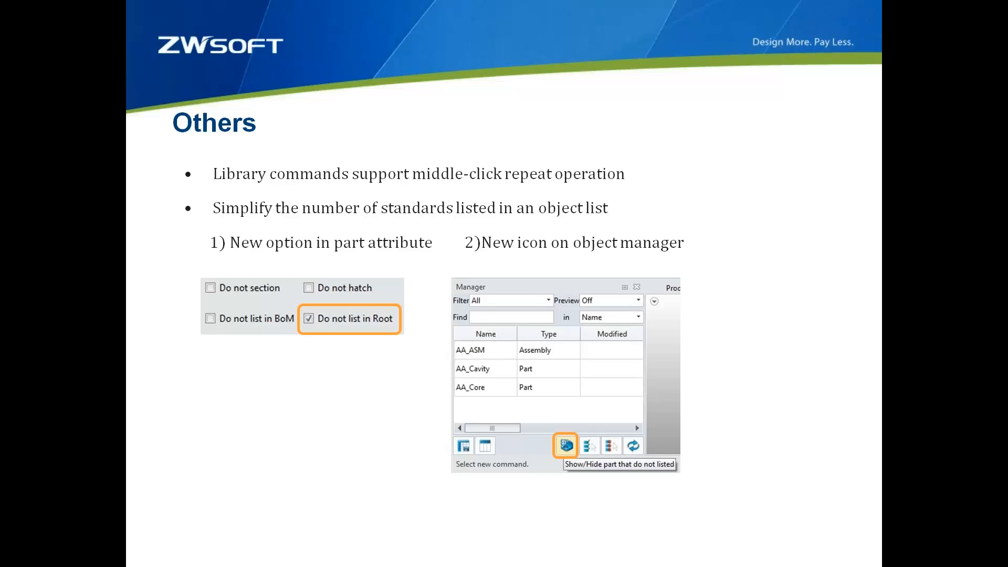
{"action": "key", "text": "super+d"}
{"action": "left_click", "coordinate": [177, 557]}
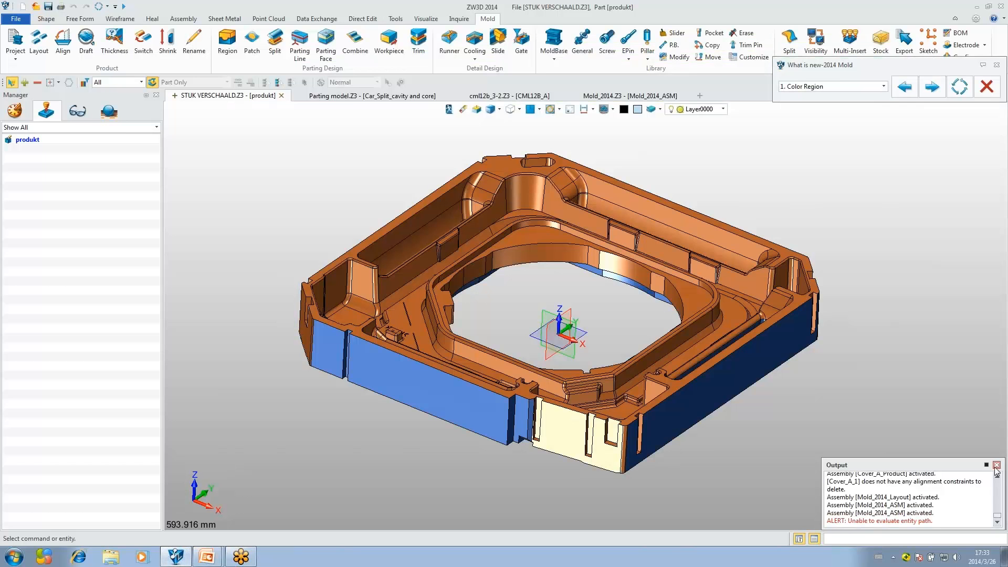
Step: Choose the whole product body as the shape for a core/cavity split
{"action": "middle_click_drag", "start_coordinate": [794, 175], "coordinate": [787, 179]}
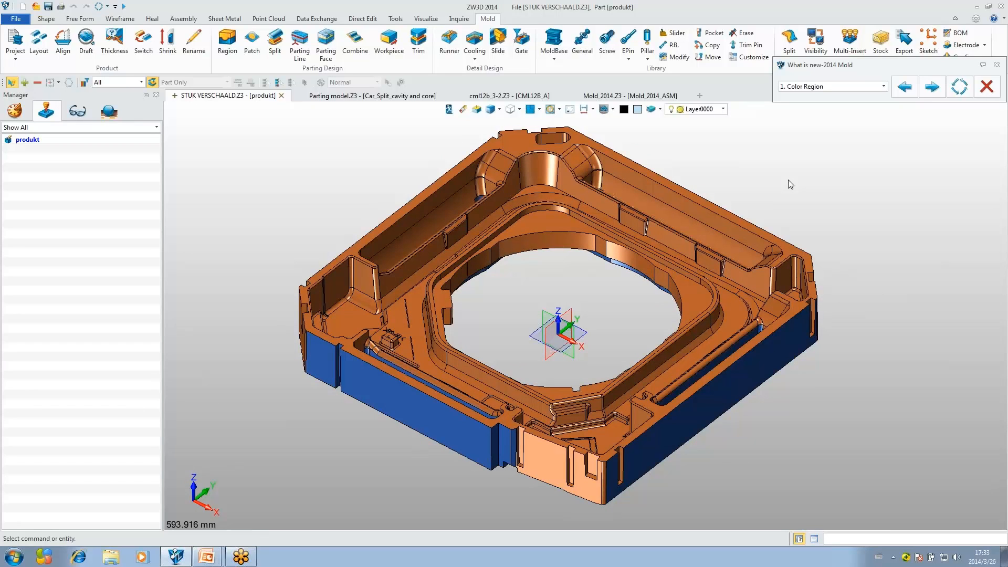
{"action": "middle_click_drag", "start_coordinate": [788, 180], "coordinate": [746, 176]}
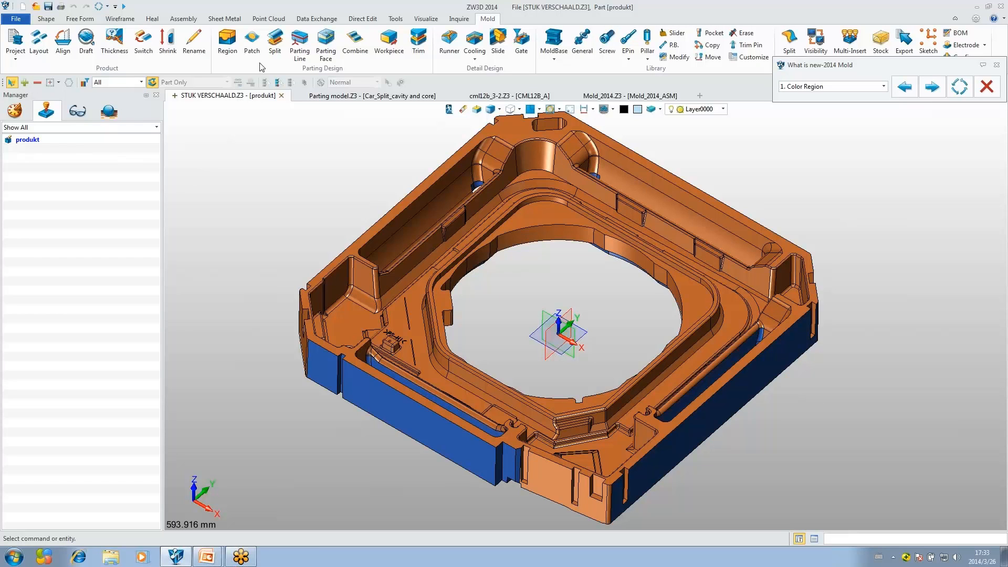
{"action": "left_click", "coordinate": [275, 45]}
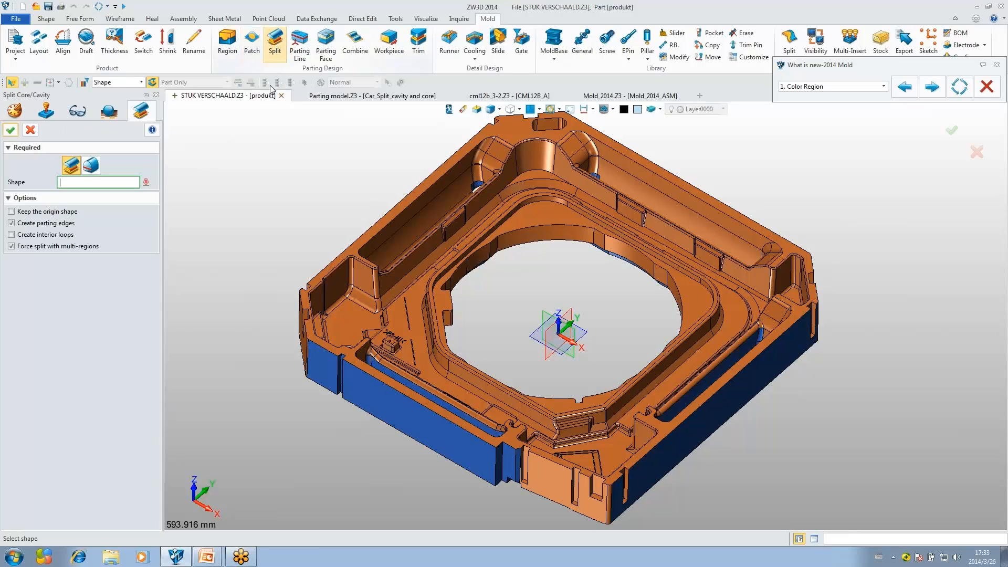
{"action": "left_click", "coordinate": [355, 282]}
{"action": "left_click", "coordinate": [355, 281]}
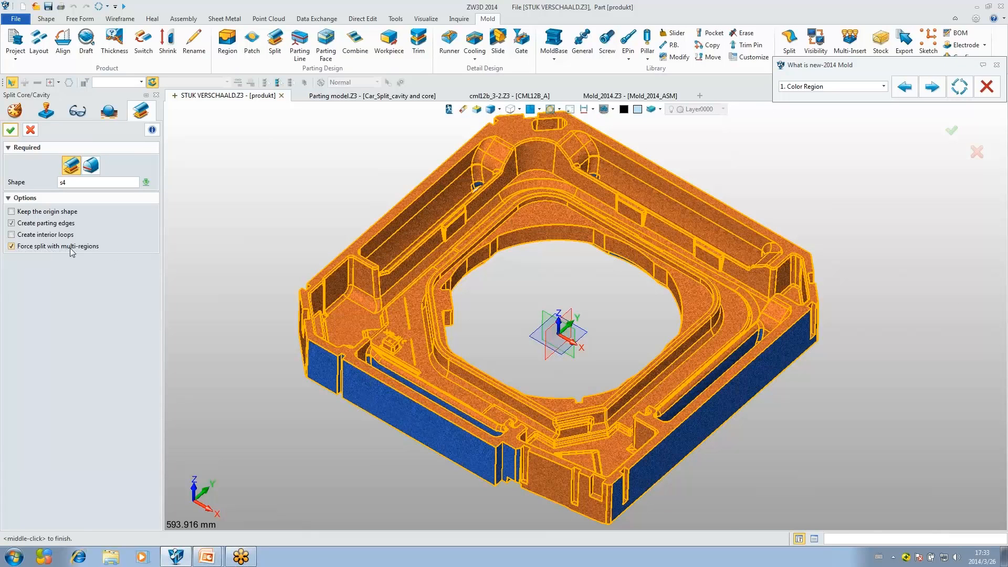
Step: Try to split core and cavity with Force split with multi-regions turned off, and dismiss the messages
{"action": "left_click", "coordinate": [29, 247]}
{"action": "left_click", "coordinate": [10, 130]}
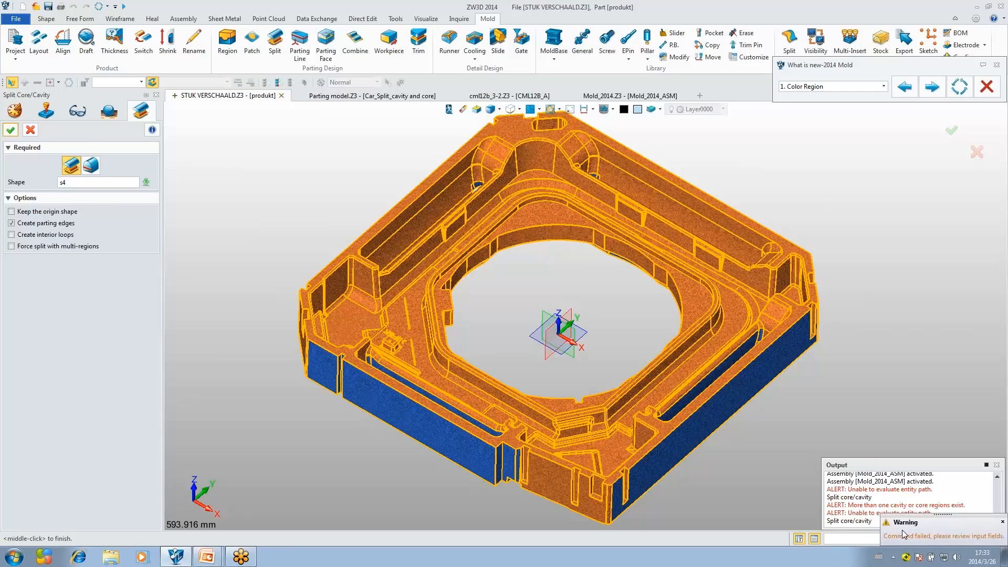
{"action": "left_click", "coordinate": [1003, 521]}
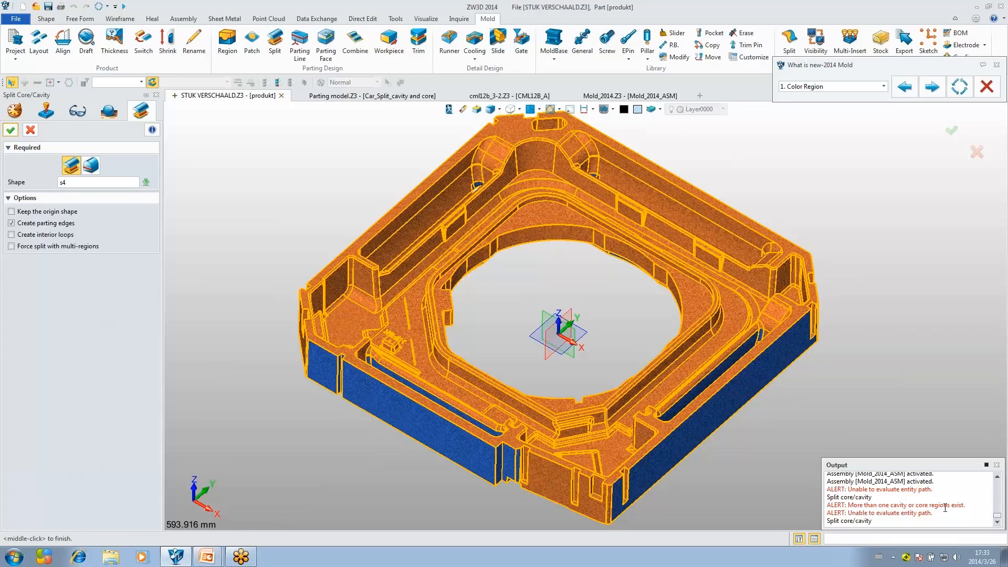
{"action": "left_click", "coordinate": [997, 465]}
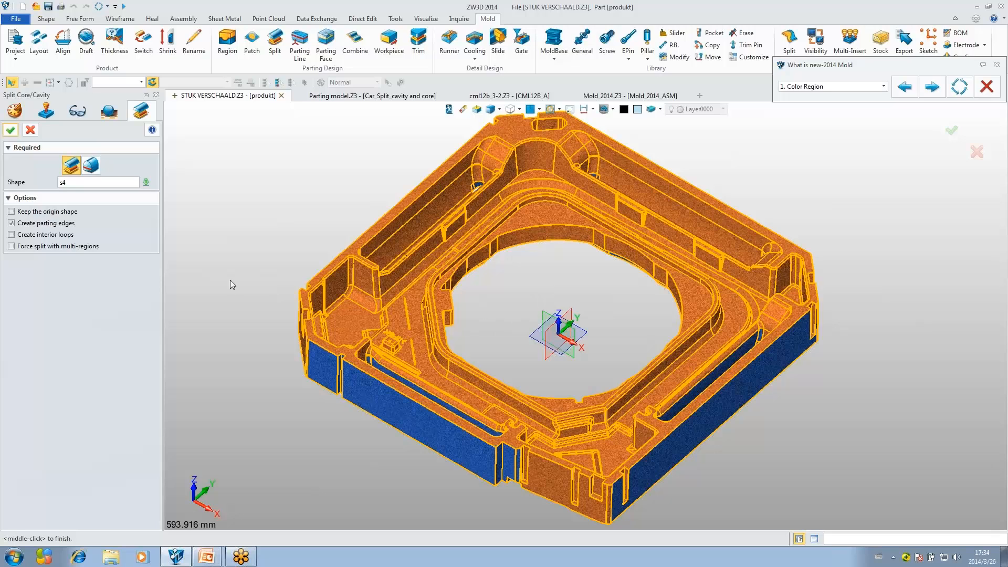
Step: Split the product shape into core and cavity regions with Force split with multi-regions enabled
{"action": "left_click", "coordinate": [11, 247]}
{"action": "left_click", "coordinate": [11, 130]}
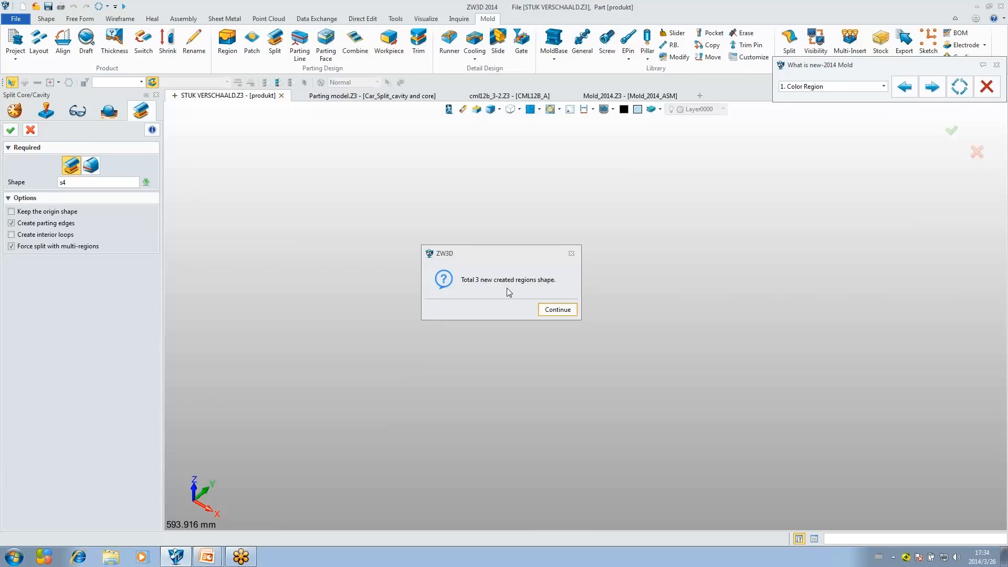
{"action": "left_click", "coordinate": [547, 309]}
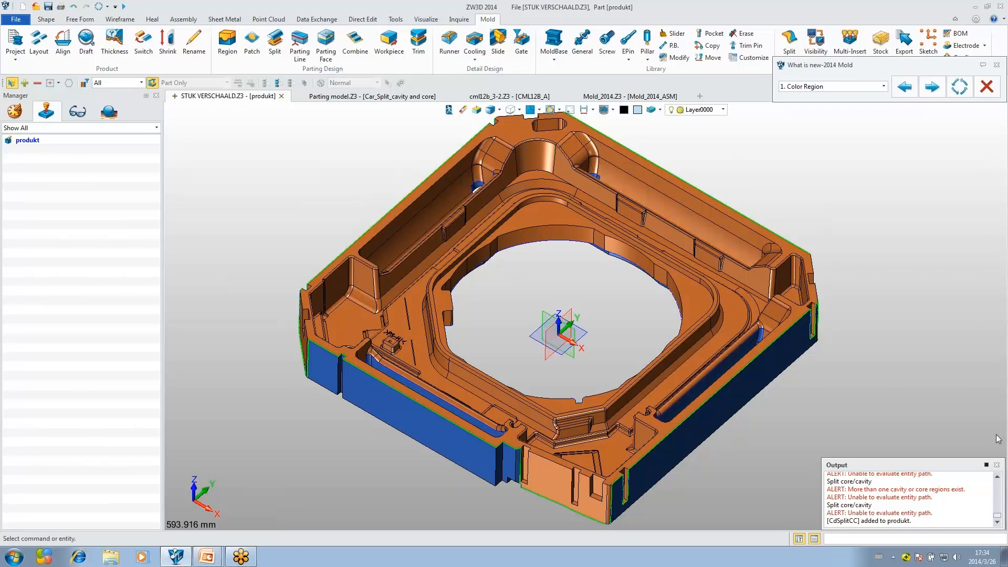
{"action": "left_click", "coordinate": [997, 465]}
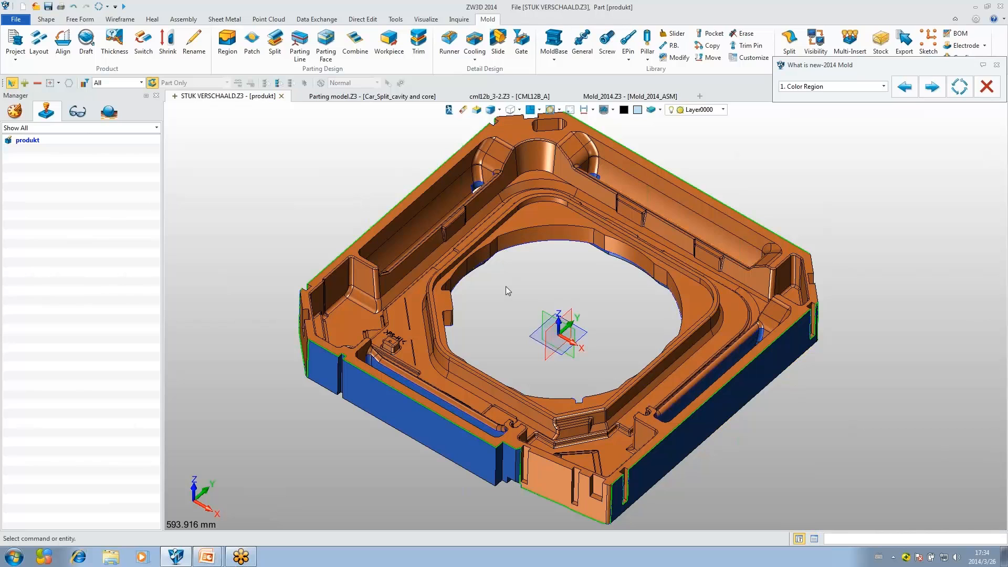
Step: Show the part's history and examine the split surfaces listed under Surface
{"action": "scroll", "coordinate": [505, 285], "scroll_direction": "down", "scroll_amount": 1}
{"action": "scroll", "coordinate": [530, 277], "scroll_direction": "down", "scroll_amount": 1}
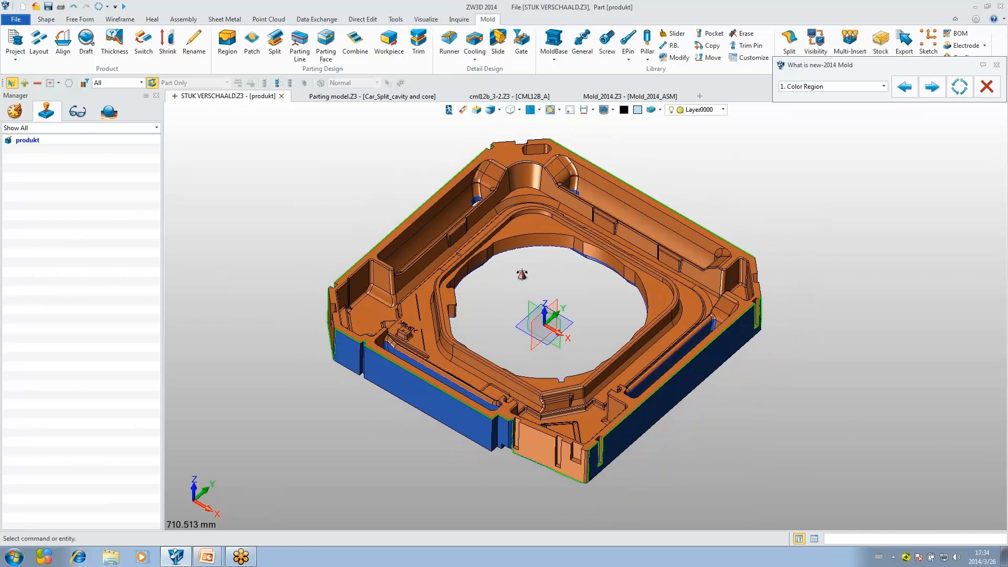
{"action": "middle_click_drag", "start_coordinate": [522, 274], "coordinate": [507, 272]}
{"action": "mouse_move", "coordinate": [503, 281]}
{"action": "right_mouse_down"}
{"action": "mouse_move", "coordinate": [502, 266]}
{"action": "mouse_move", "coordinate": [501, 280]}
{"action": "right_mouse_up"}
{"action": "left_click", "coordinate": [6, 115]}
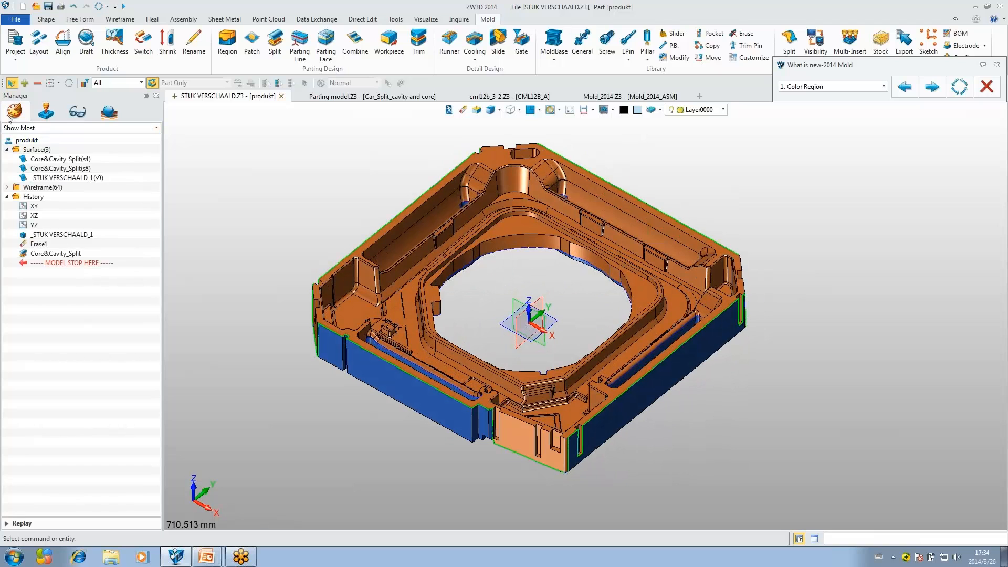
{"action": "mouse_move", "coordinate": [267, 219]}
{"action": "right_mouse_down"}
{"action": "mouse_move", "coordinate": [266, 196]}
{"action": "mouse_move", "coordinate": [266, 208]}
{"action": "right_mouse_up"}
{"action": "left_click", "coordinate": [73, 160]}
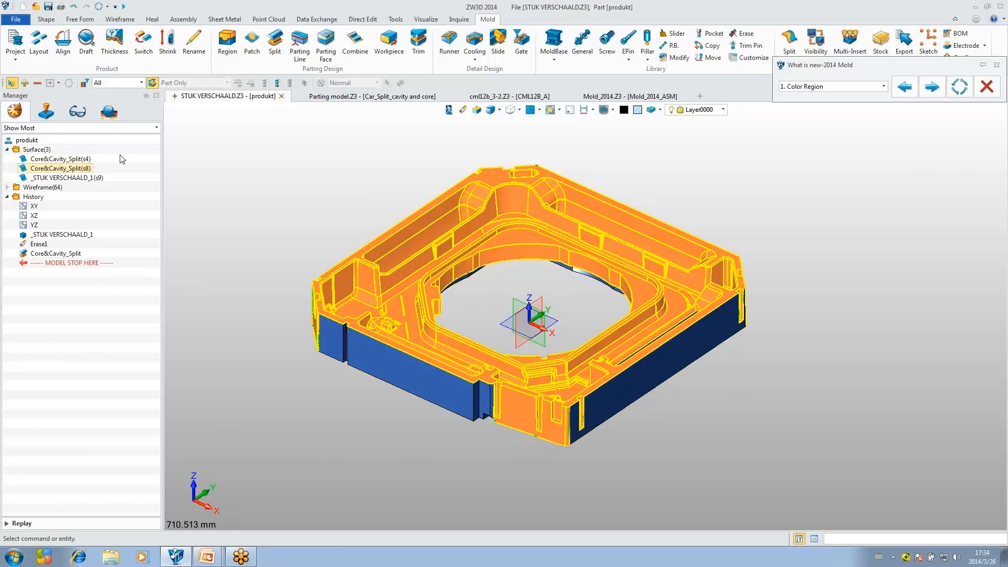
Step: Blank the large cavity and core surfaces so only the remaining split surface and parting edges are displayed
{"action": "left_click", "coordinate": [613, 110]}
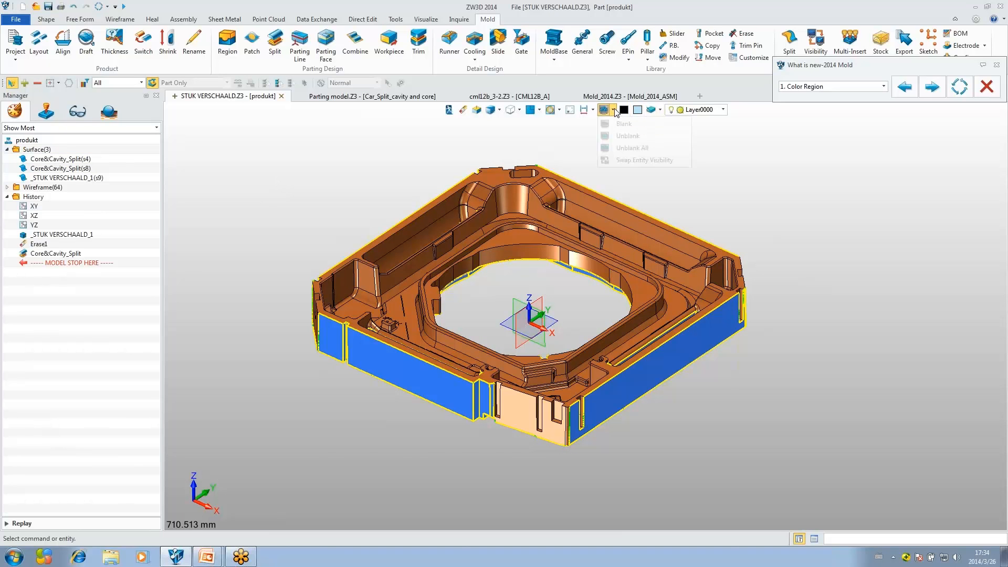
{"action": "left_click", "coordinate": [621, 125]}
{"action": "left_click", "coordinate": [480, 209]}
{"action": "middle_click", "coordinate": [378, 180]}
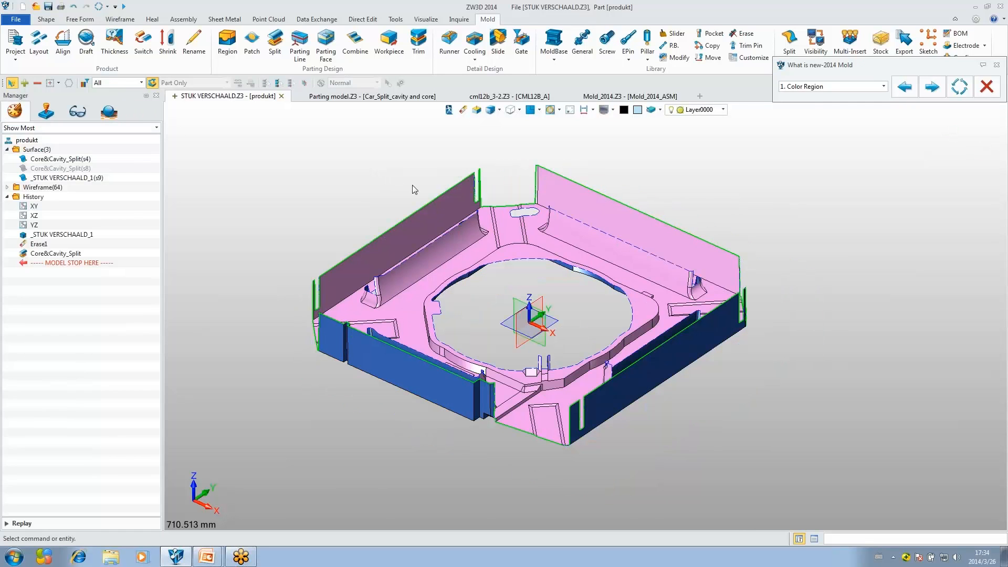
{"action": "middle_click", "coordinate": [410, 184]}
{"action": "middle_click", "coordinate": [373, 189]}
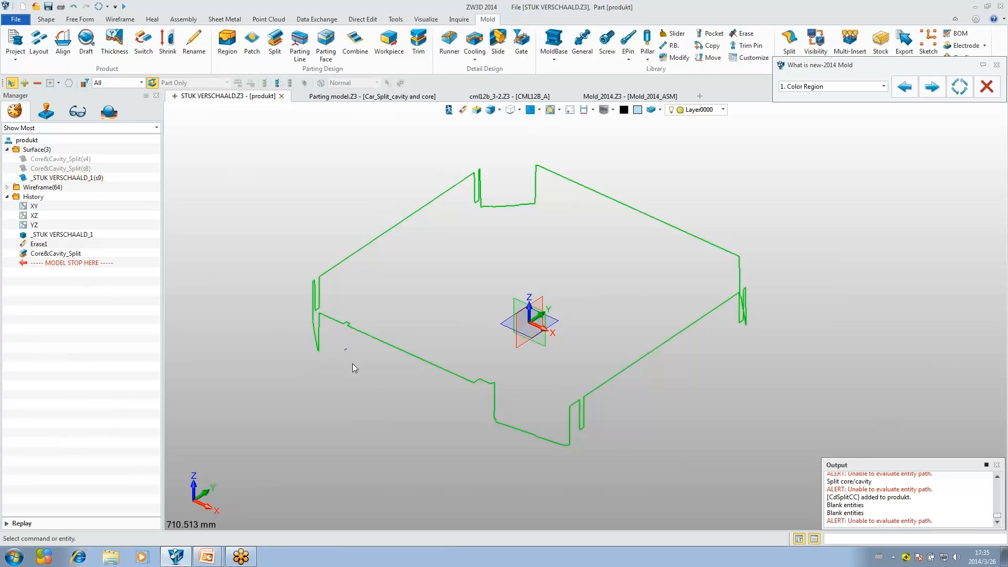
Step: Examine the tiny leftover surface near the parting edge up close and unblank all entities
{"action": "scroll", "coordinate": [351, 362], "scroll_direction": "up", "scroll_amount": 3}
{"action": "scroll", "coordinate": [342, 351], "scroll_direction": "up", "scroll_amount": 5}
{"action": "scroll", "coordinate": [398, 352], "scroll_direction": "down", "scroll_amount": 8}
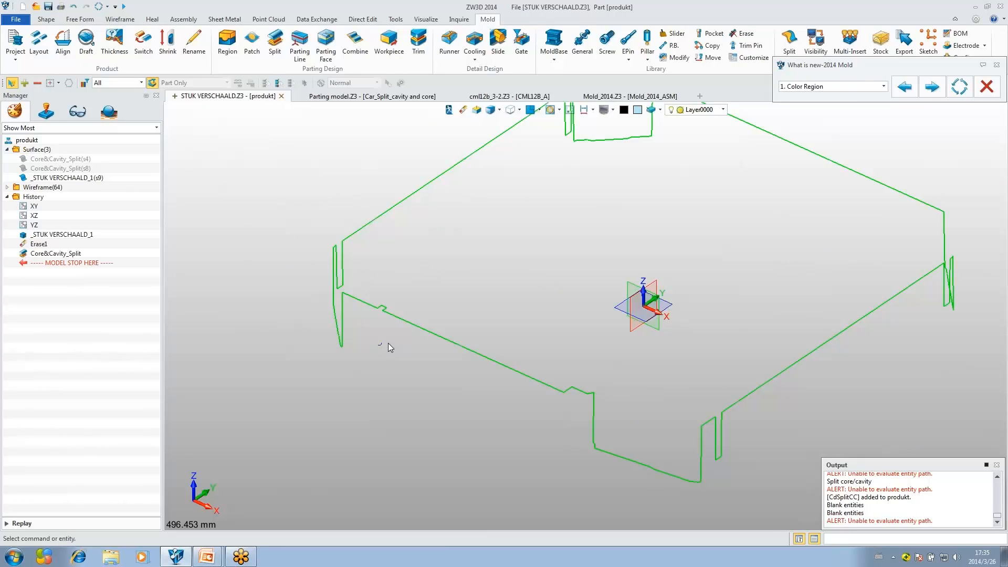
{"action": "scroll", "coordinate": [389, 344], "scroll_direction": "down", "scroll_amount": 4}
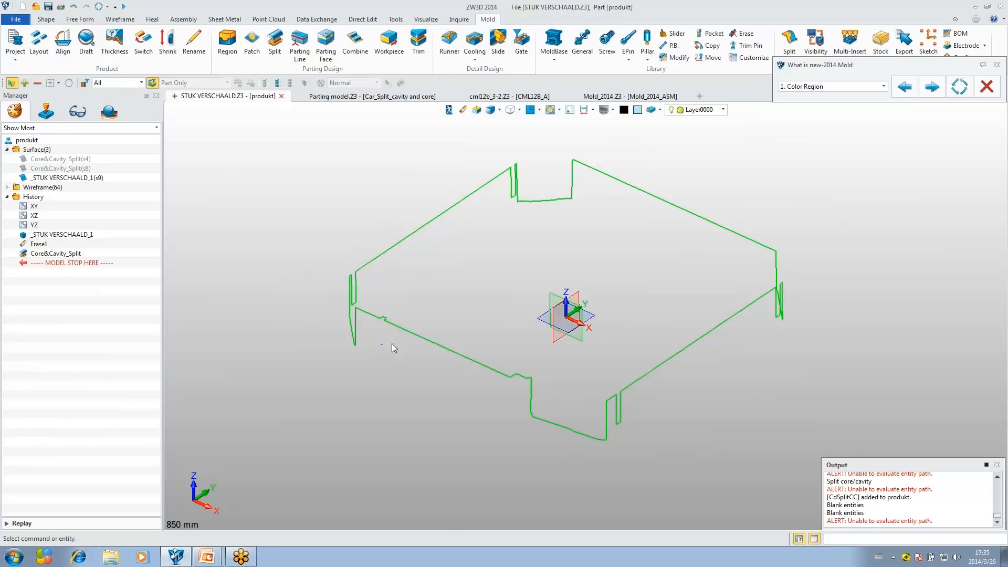
{"action": "left_click", "coordinate": [612, 109]}
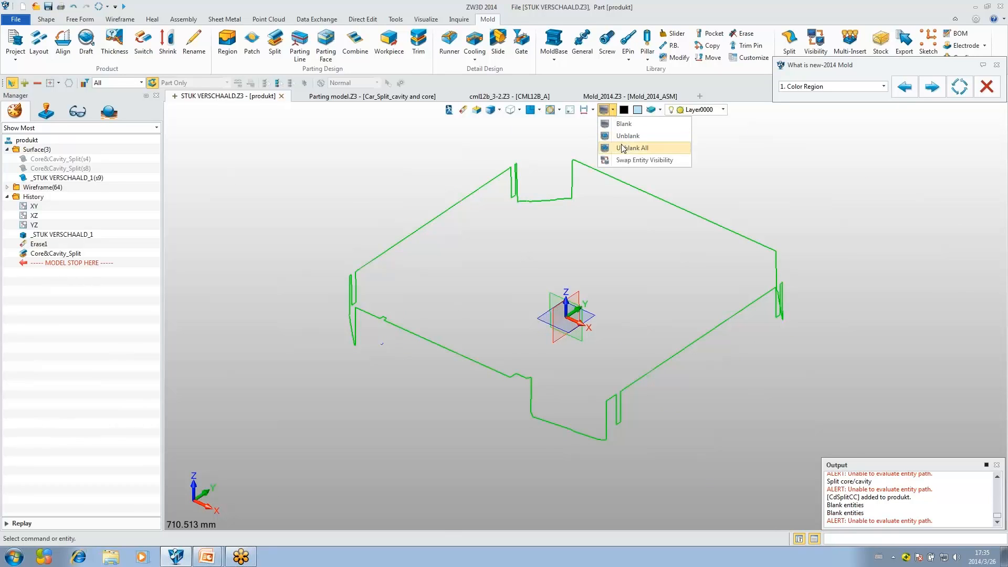
{"action": "left_click", "coordinate": [623, 148]}
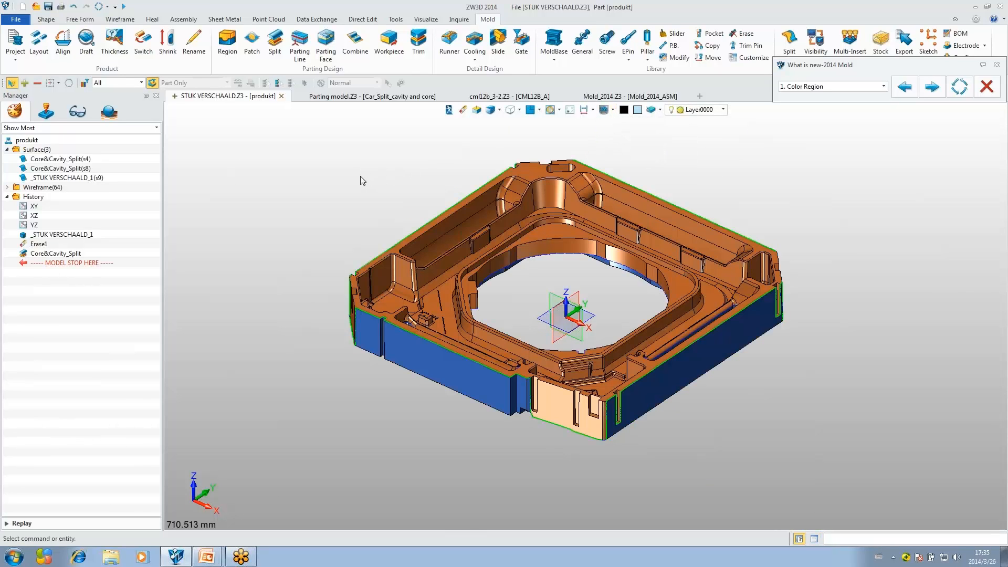
Step: Examine the corner fillets and roll the model history back to before the Core&Cavity_Split feature
{"action": "right_click_drag", "start_coordinate": [360, 179], "coordinate": [561, 286]}
{"action": "scroll", "coordinate": [770, 298], "scroll_direction": "up", "scroll_amount": 10}
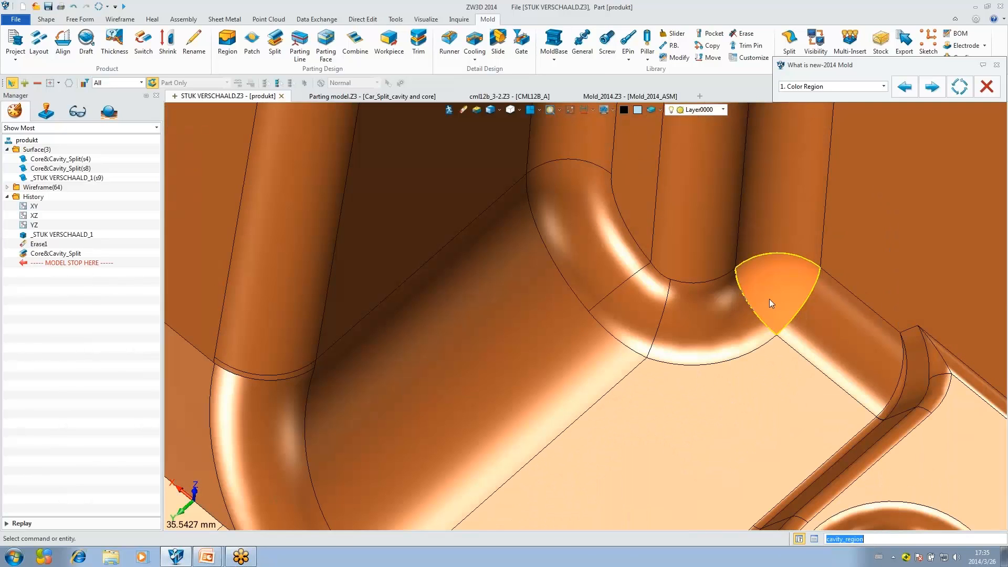
{"action": "scroll", "coordinate": [769, 299], "scroll_direction": "up", "scroll_amount": 2}
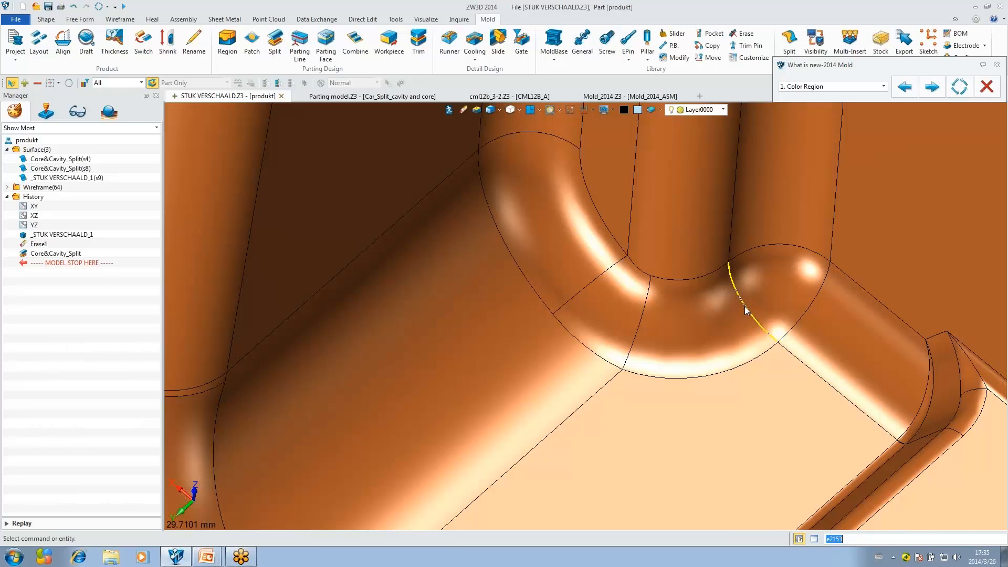
{"action": "left_click_drag", "start_coordinate": [56, 265], "coordinate": [73, 260]}
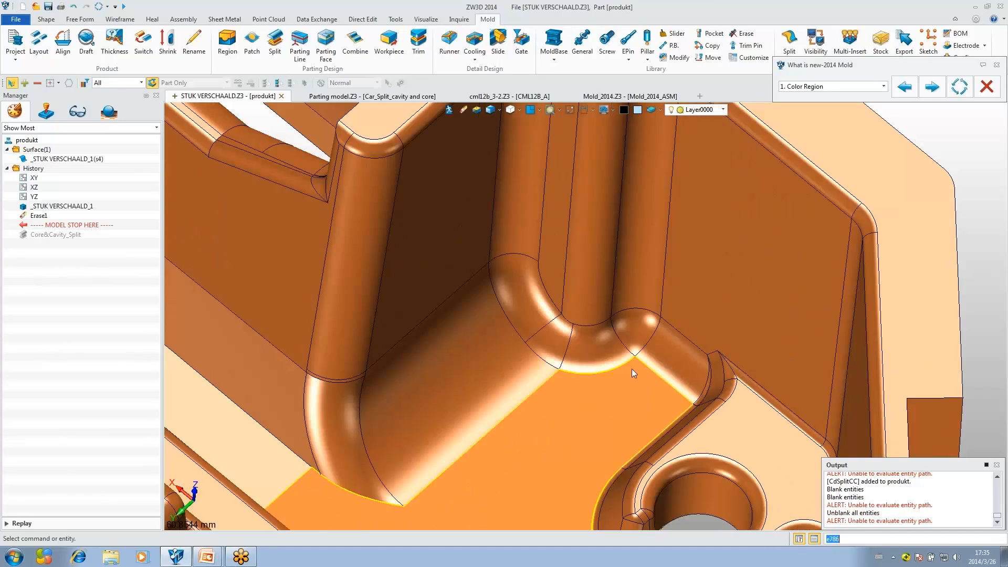
Step: Start the core/cavity region definition and display the model as wireframe around the corner fillets
{"action": "scroll", "coordinate": [633, 373], "scroll_direction": "down", "scroll_amount": 10}
{"action": "right_click_drag", "start_coordinate": [736, 294], "coordinate": [719, 241]}
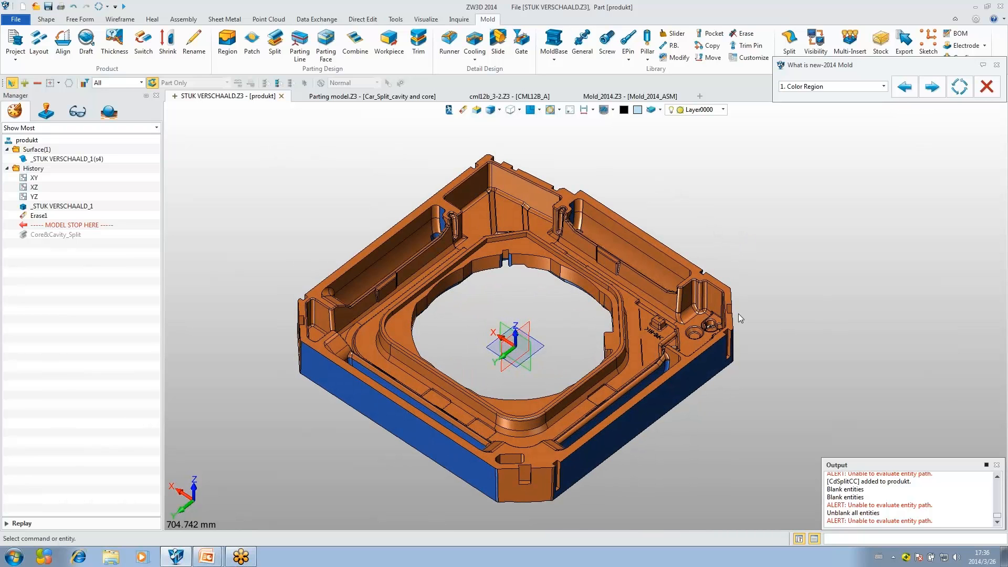
{"action": "scroll", "coordinate": [738, 314], "scroll_direction": "up", "scroll_amount": 8}
{"action": "scroll", "coordinate": [651, 308], "scroll_direction": "down", "scroll_amount": 10}
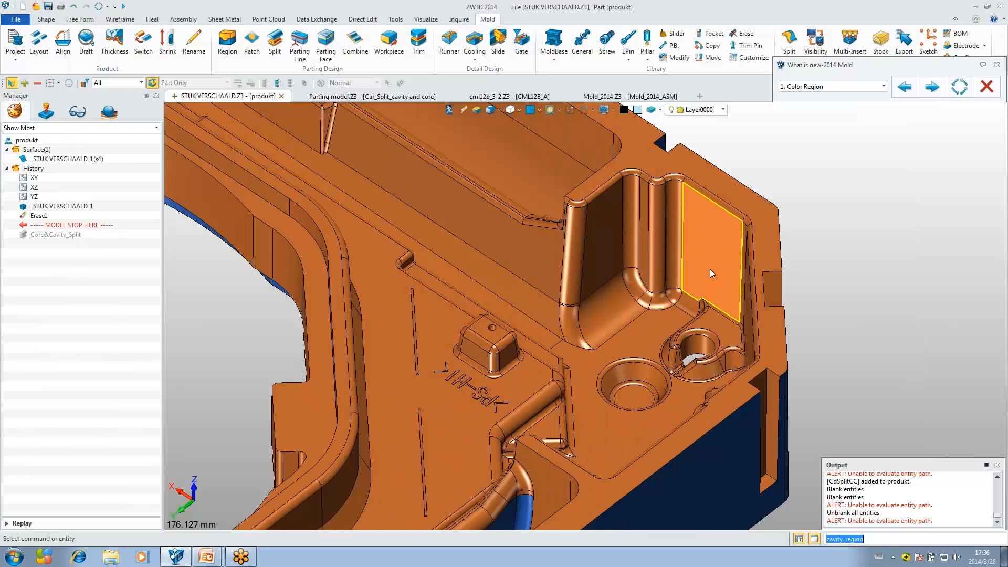
{"action": "left_click", "coordinate": [226, 42]}
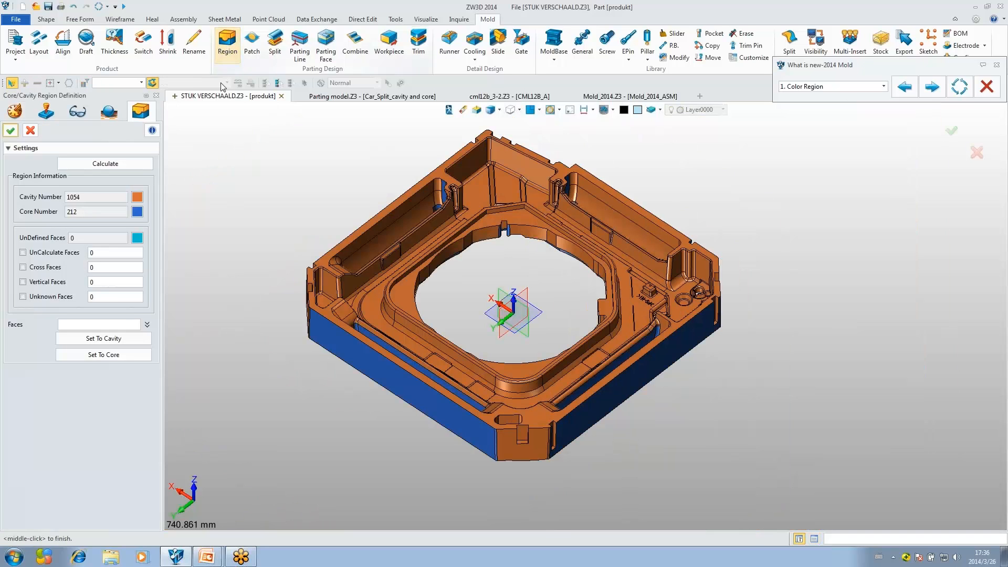
{"action": "scroll", "coordinate": [696, 284], "scroll_direction": "up", "scroll_amount": 2}
{"action": "scroll", "coordinate": [695, 283], "scroll_direction": "up", "scroll_amount": 10}
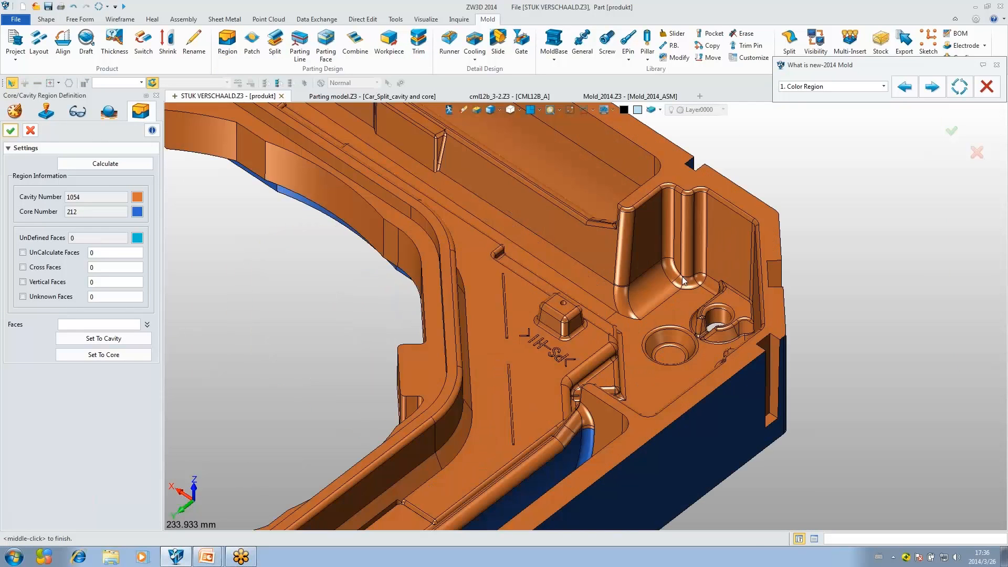
{"action": "scroll", "coordinate": [689, 292], "scroll_direction": "up", "scroll_amount": 1}
{"action": "left_click", "coordinate": [499, 110]}
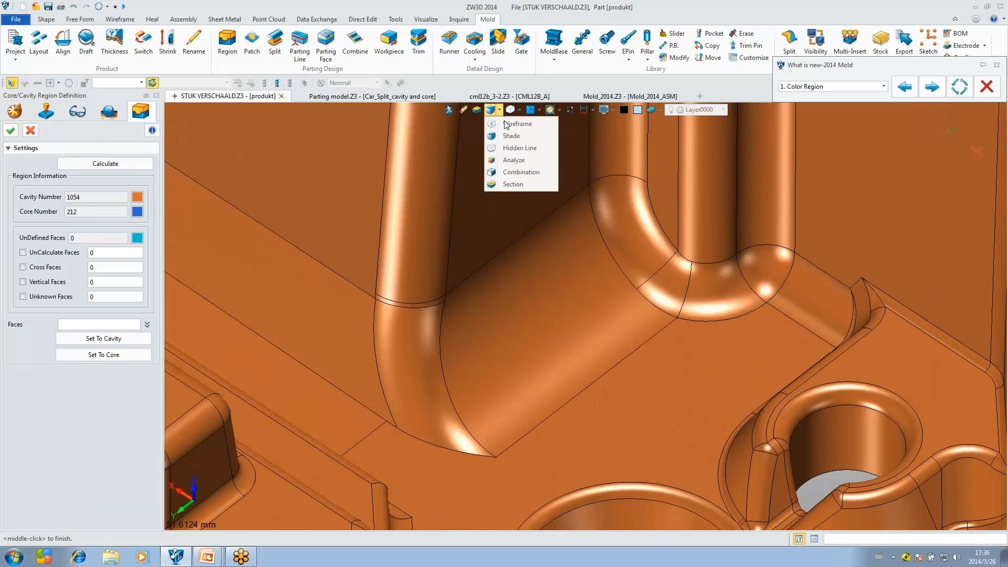
{"action": "left_click", "coordinate": [506, 125]}
{"action": "scroll", "coordinate": [749, 292], "scroll_direction": "up", "scroll_amount": 2}
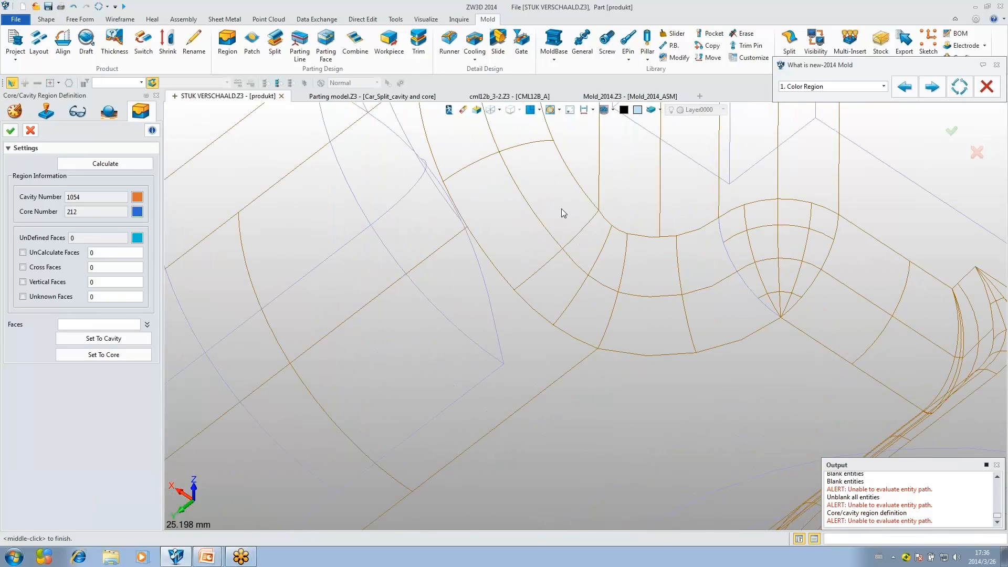
Step: Assign the tiny face between the adjoining corner fillets to the cavity region and accept the region definition
{"action": "left_click", "coordinate": [102, 324]}
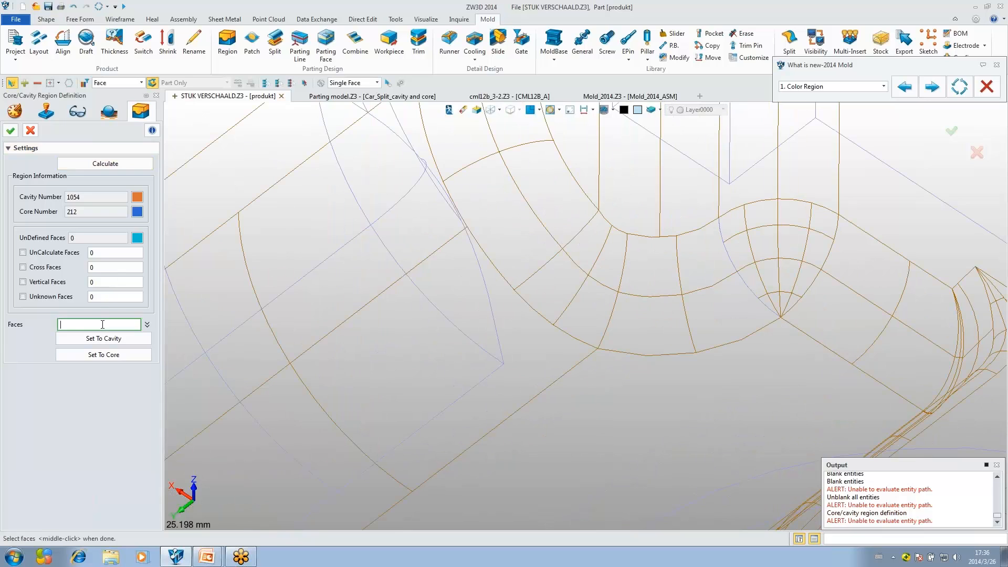
{"action": "left_click", "coordinate": [747, 287]}
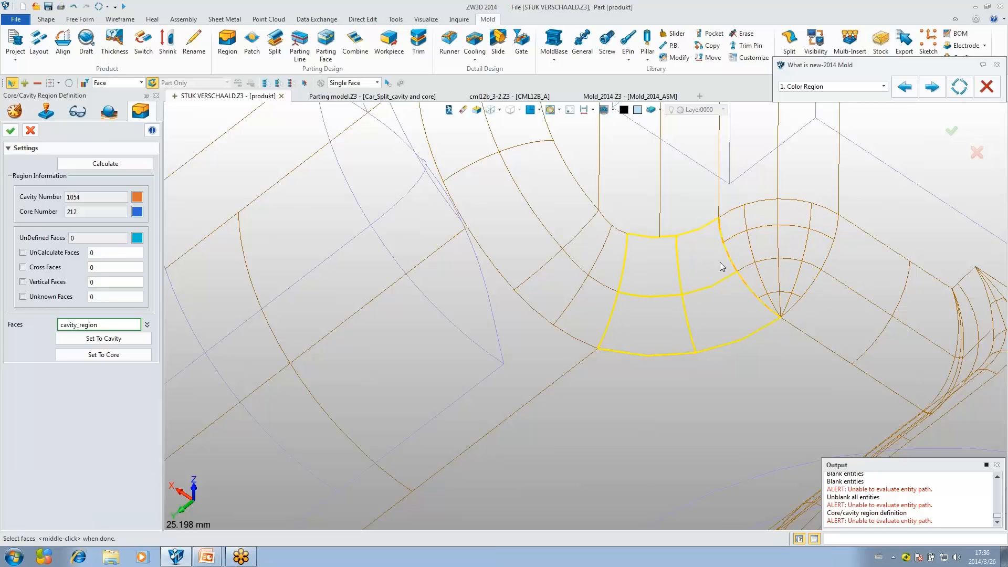
{"action": "left_click", "coordinate": [111, 343]}
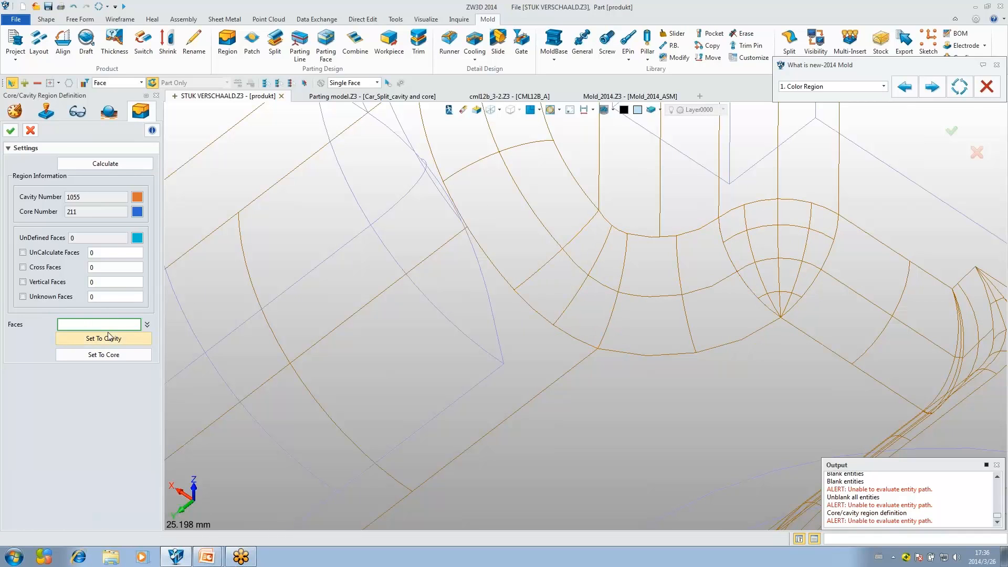
{"action": "left_click", "coordinate": [11, 131]}
{"action": "scroll", "coordinate": [606, 302], "scroll_direction": "down", "scroll_amount": 2}
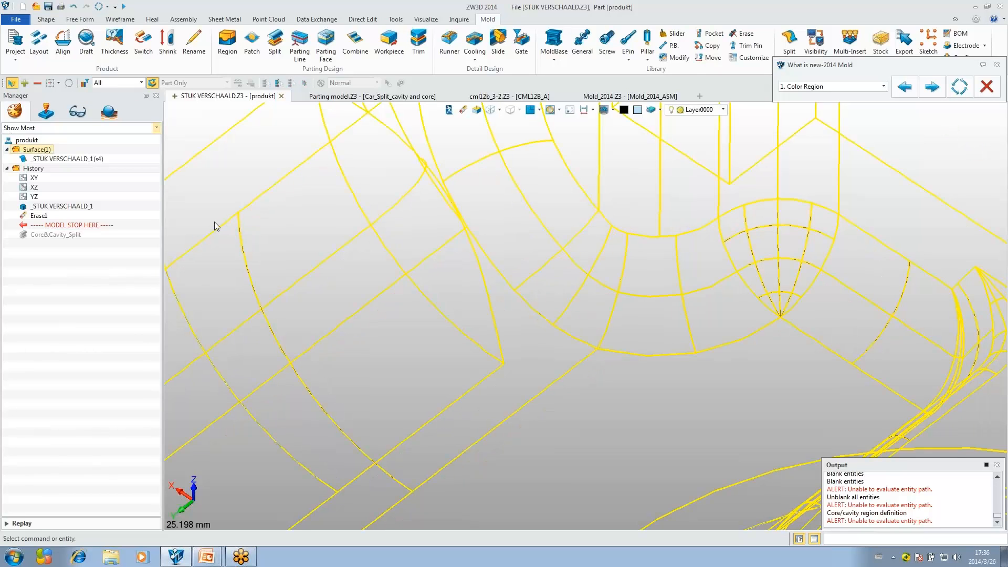
Step: Display the whole mold product as shaded instead of wireframe
{"action": "scroll", "coordinate": [605, 302], "scroll_direction": "down", "scroll_amount": 10}
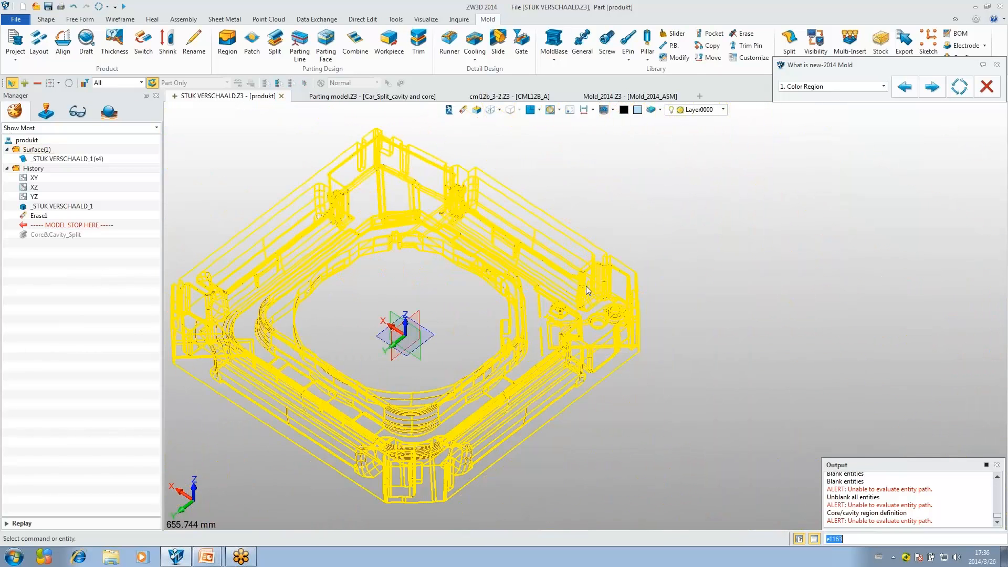
{"action": "scroll", "coordinate": [373, 219], "scroll_direction": "up", "scroll_amount": 1}
{"action": "left_click", "coordinate": [499, 109]}
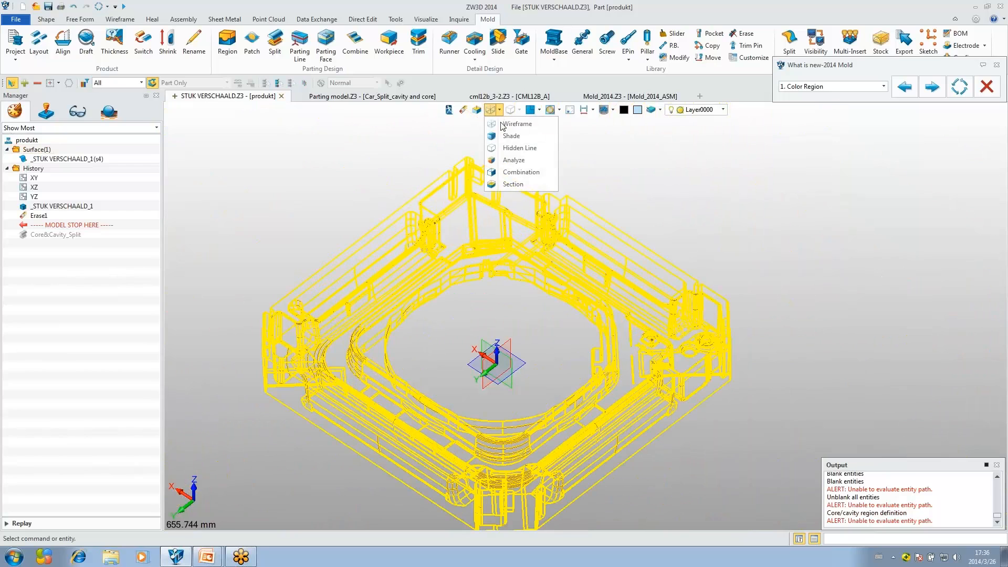
{"action": "left_click", "coordinate": [507, 136]}
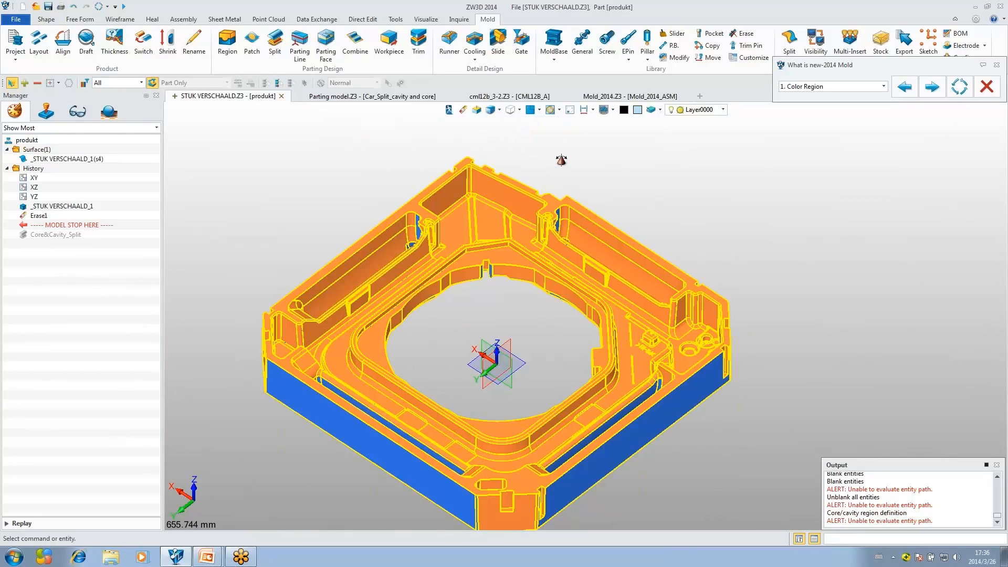
Step: Replay the Core&Cavity_Split feature to regenerate the core and cavity region shells
{"action": "left_click", "coordinate": [42, 523]}
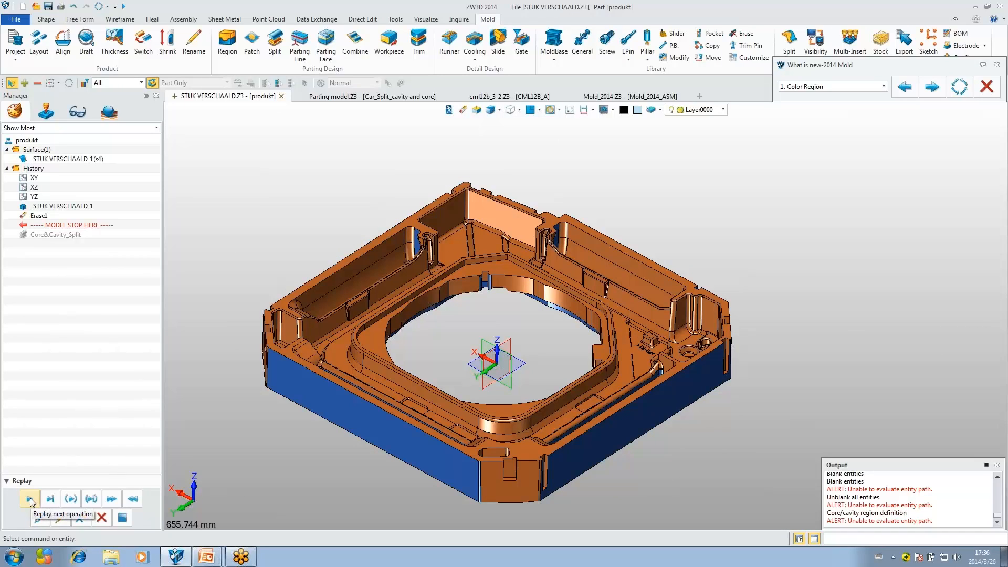
{"action": "left_click", "coordinate": [29, 500]}
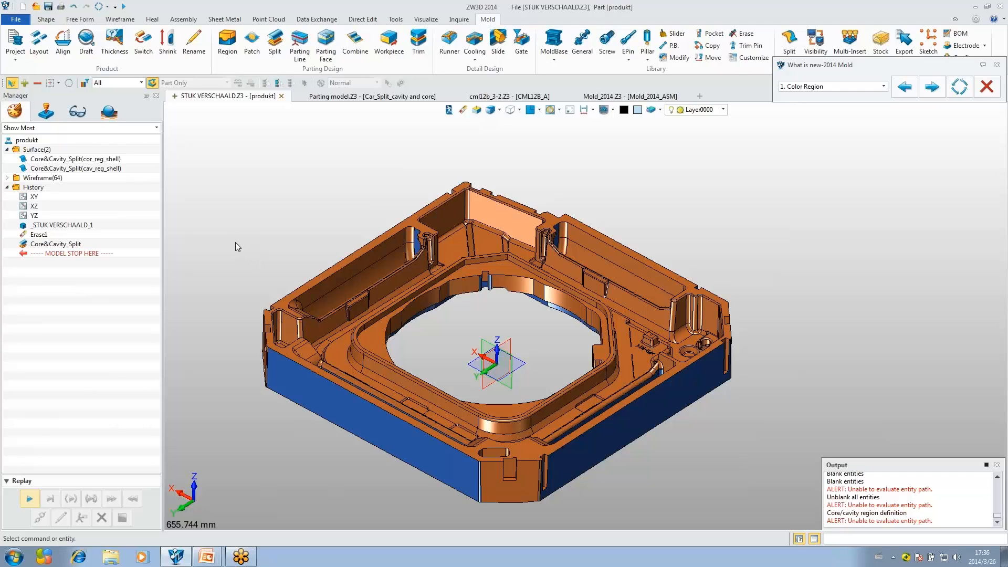
{"action": "right_click", "coordinate": [180, 206]}
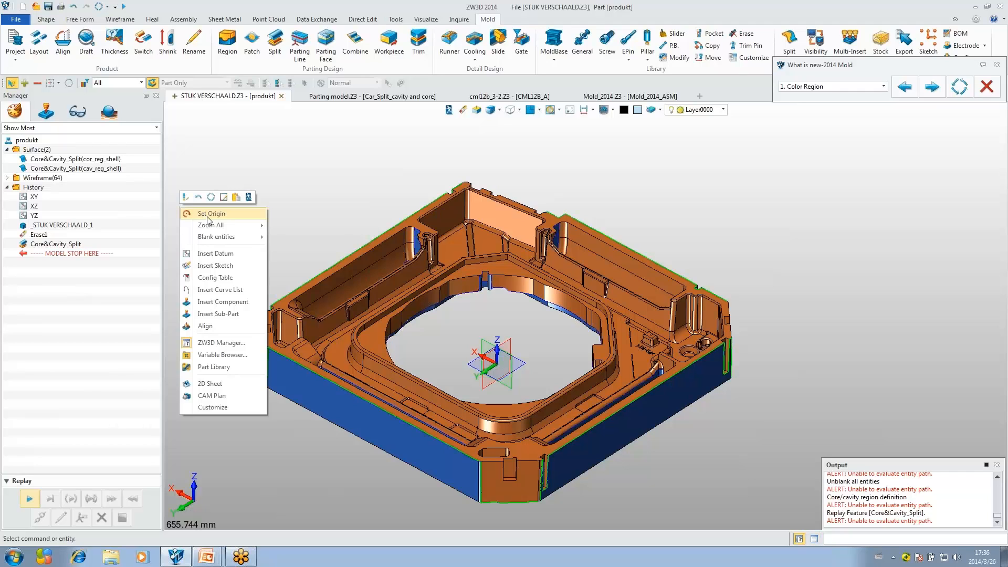
{"action": "left_click", "coordinate": [277, 182]}
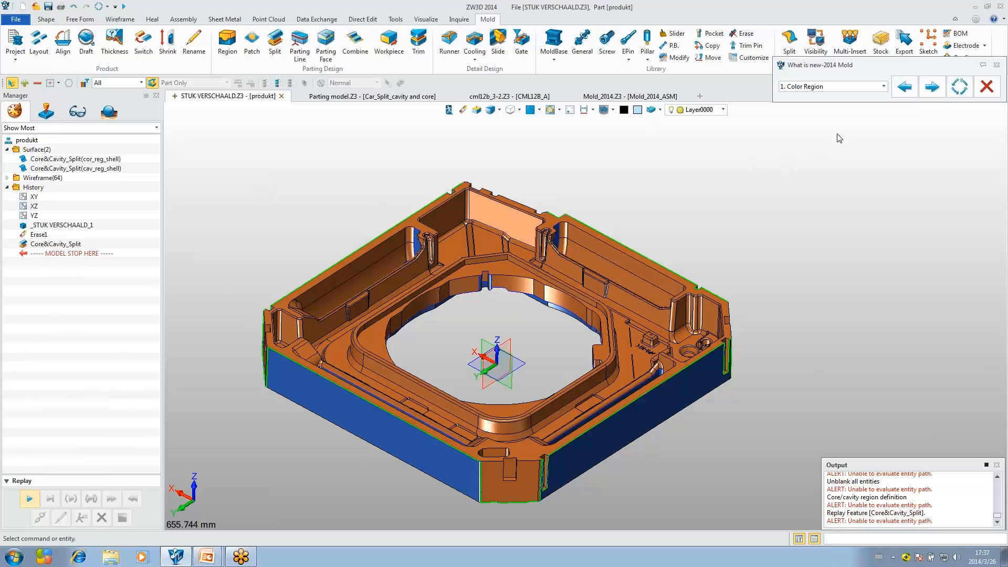
Step: Advance the tour to the topic "2. Parting face and Workpiece" and view the car part
{"action": "left_click", "coordinate": [933, 89]}
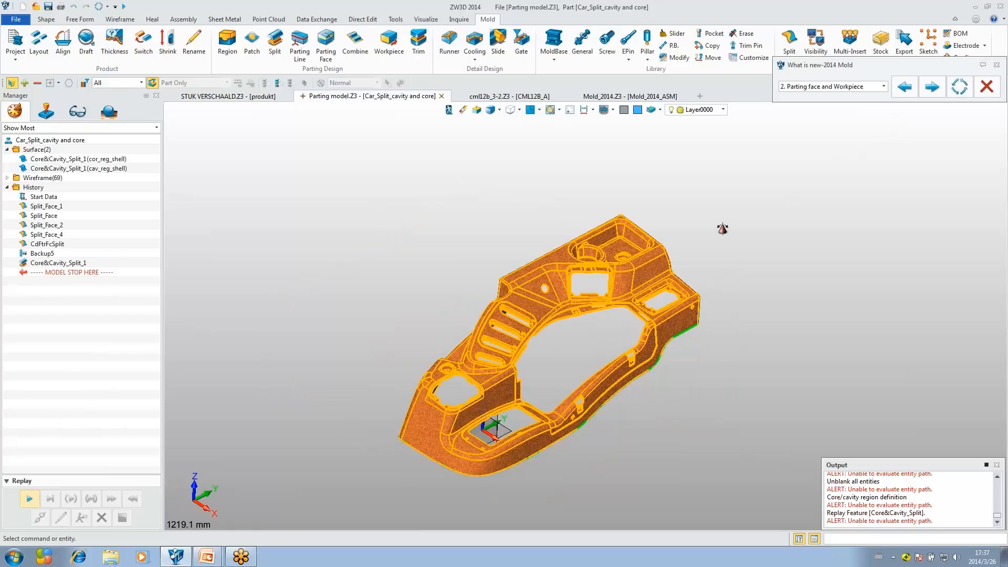
{"action": "middle_click_drag", "start_coordinate": [723, 230], "coordinate": [723, 225]}
{"action": "scroll", "coordinate": [682, 191], "scroll_direction": "up", "scroll_amount": 1}
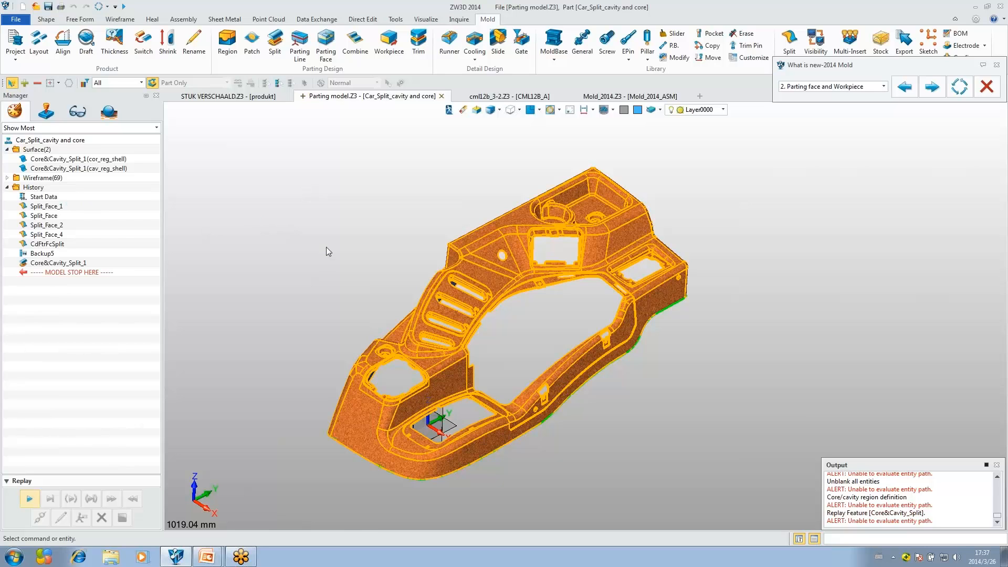
{"action": "mouse_move", "coordinate": [326, 247]}
{"action": "right_mouse_down"}
{"action": "mouse_move", "coordinate": [337, 243]}
{"action": "mouse_move", "coordinate": [343, 213]}
{"action": "mouse_move", "coordinate": [321, 236]}
{"action": "right_mouse_up"}
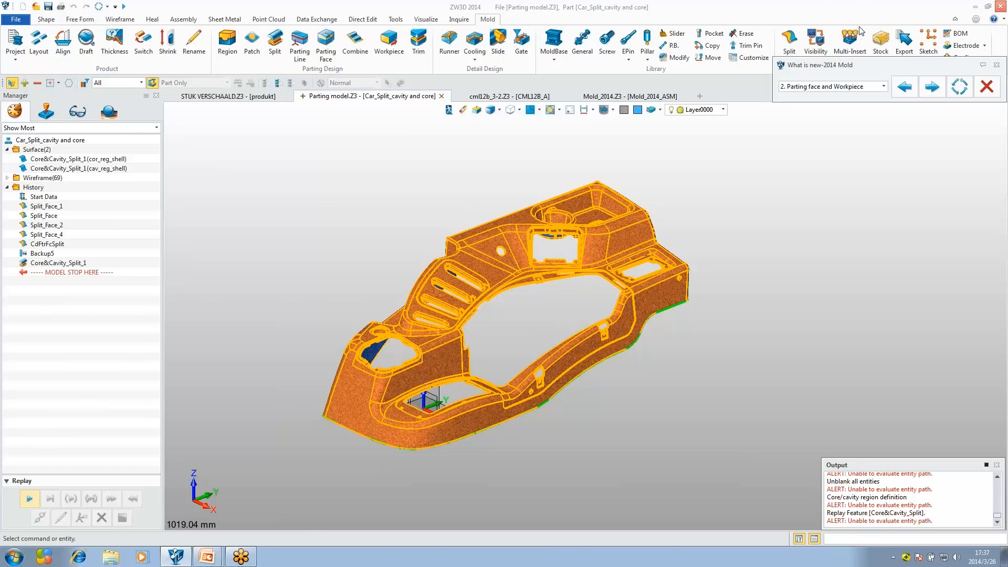
Step: Unhighlight all entities of the car part so that its core and cavity shells show plainly
{"action": "left_click", "coordinate": [124, 8]}
{"action": "left_click", "coordinate": [298, 6]}
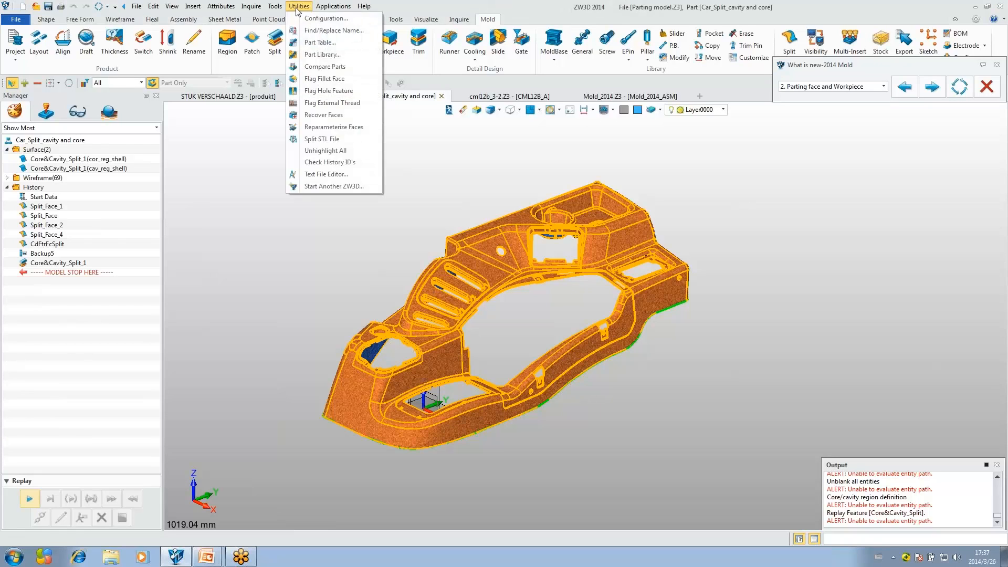
{"action": "left_click", "coordinate": [331, 153]}
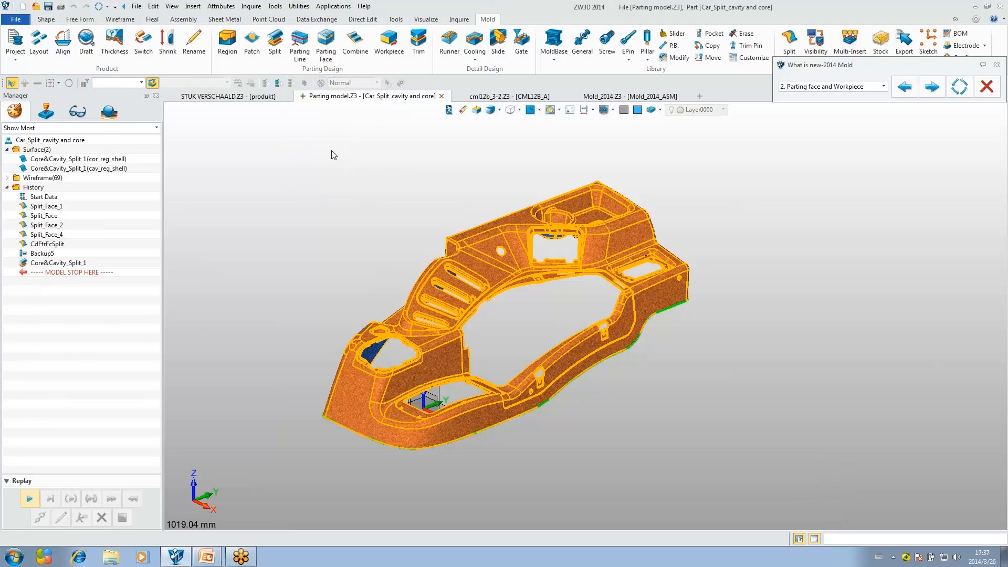
{"action": "left_click", "coordinate": [64, 264]}
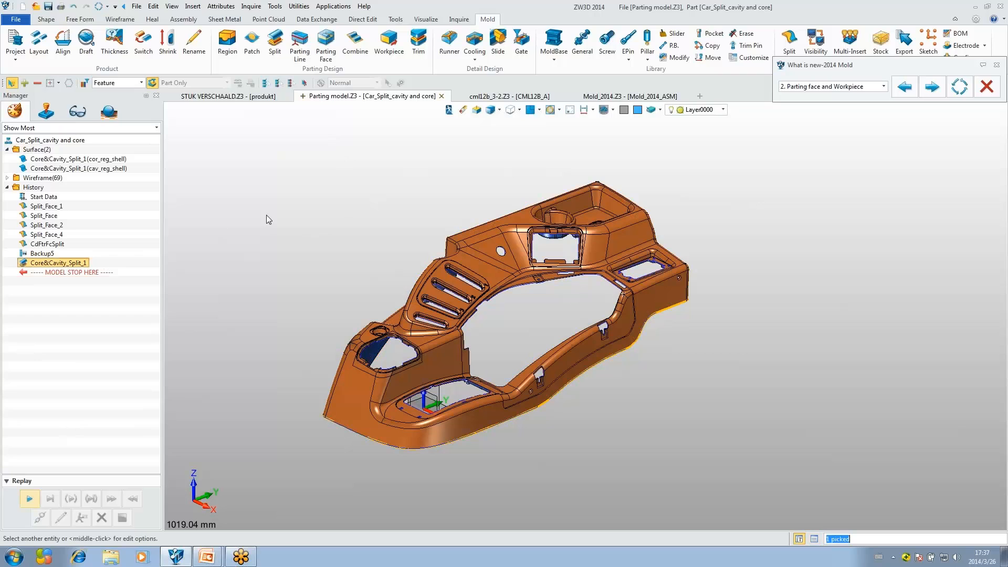
{"action": "left_click", "coordinate": [305, 212]}
{"action": "right_click_drag", "start_coordinate": [343, 196], "coordinate": [347, 223]}
{"action": "middle_click_drag", "start_coordinate": [347, 223], "coordinate": [364, 207]}
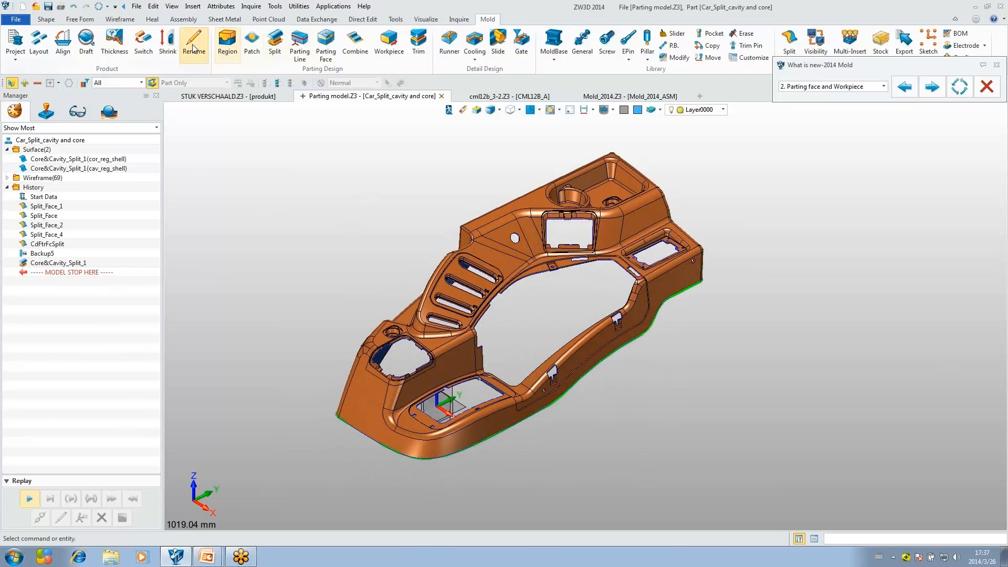
{"action": "mouse_move", "coordinate": [291, 169]}
{"action": "right_mouse_down"}
{"action": "mouse_move", "coordinate": [288, 185]}
{"action": "mouse_move", "coordinate": [279, 169]}
{"action": "right_mouse_up"}
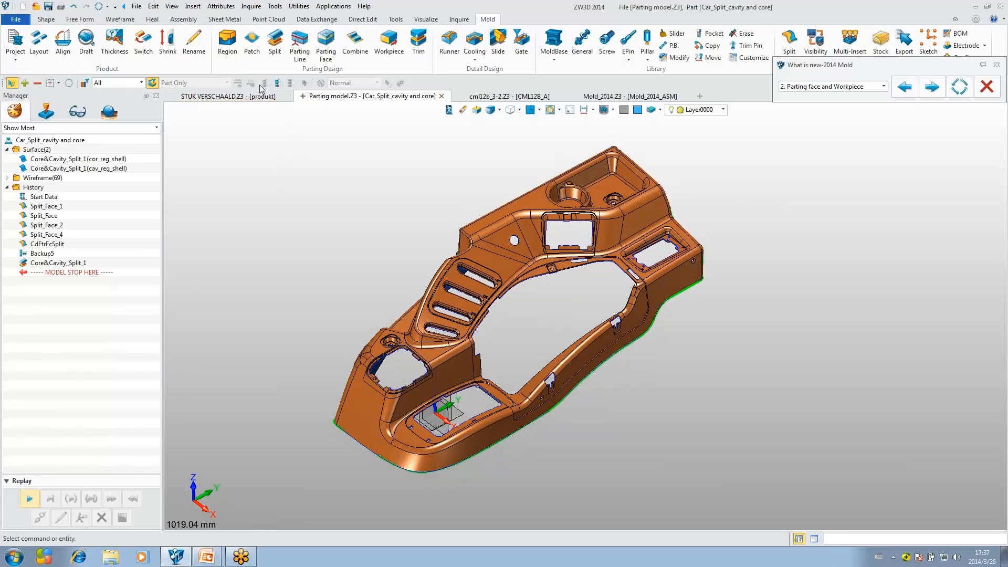
Step: Start a parting face from all outer parting lines and set its distance to 84 mm
{"action": "left_click", "coordinate": [326, 44]}
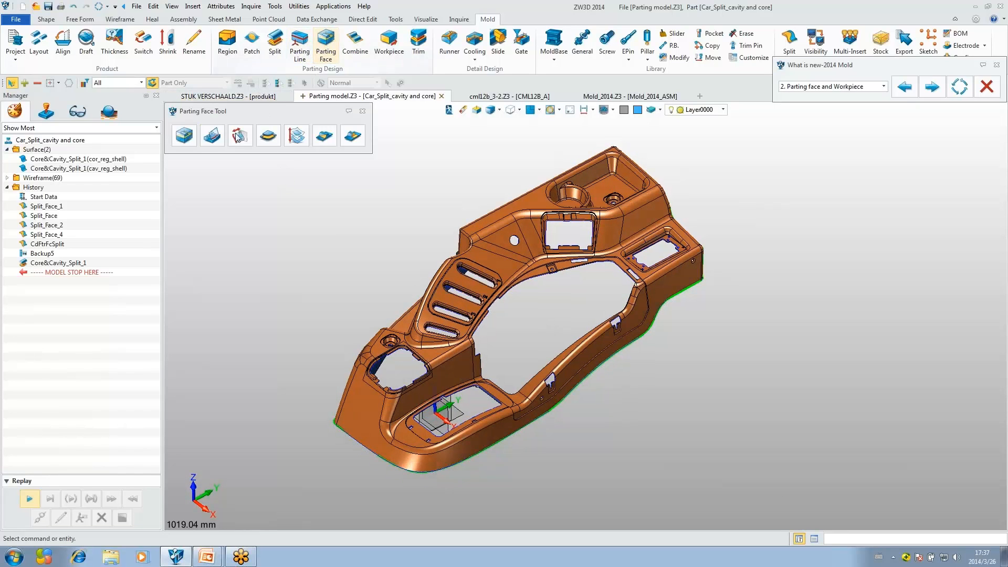
{"action": "left_click", "coordinate": [188, 137]}
{"action": "mouse_move", "coordinate": [265, 235]}
{"action": "right_mouse_down"}
{"action": "mouse_move", "coordinate": [268, 259]}
{"action": "mouse_move", "coordinate": [264, 228]}
{"action": "right_mouse_up"}
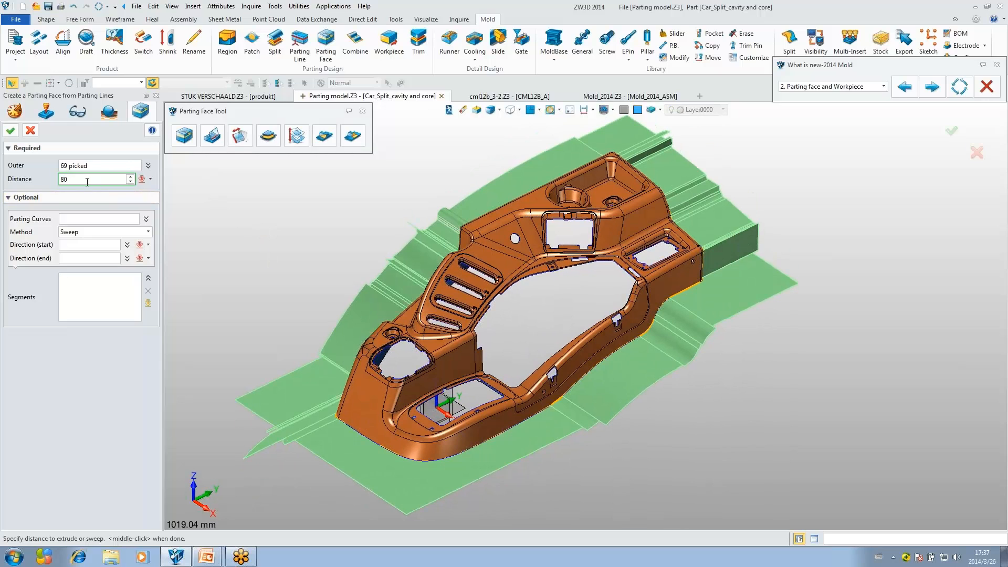
{"action": "mouse_move", "coordinate": [326, 231]}
{"action": "right_mouse_down"}
{"action": "mouse_move", "coordinate": [326, 260]}
{"action": "mouse_move", "coordinate": [315, 226]}
{"action": "right_mouse_up"}
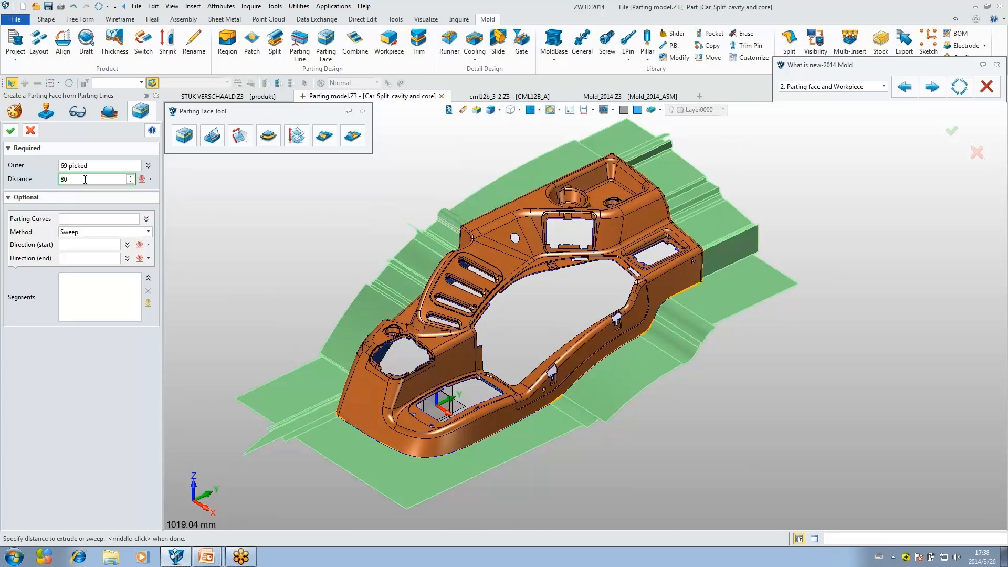
{"action": "key", "text": "BackSpace"}
{"action": "type", "text": "4"}
{"action": "key", "text": "Return"}
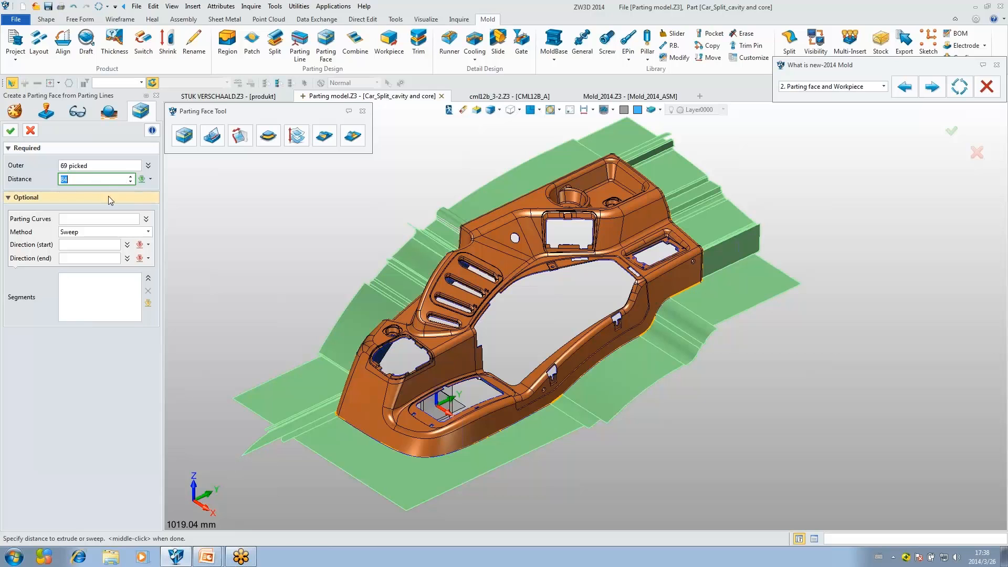
{"action": "mouse_move", "coordinate": [230, 215]}
{"action": "right_mouse_down"}
{"action": "mouse_move", "coordinate": [249, 226]}
{"action": "mouse_move", "coordinate": [227, 222]}
{"action": "right_mouse_up"}
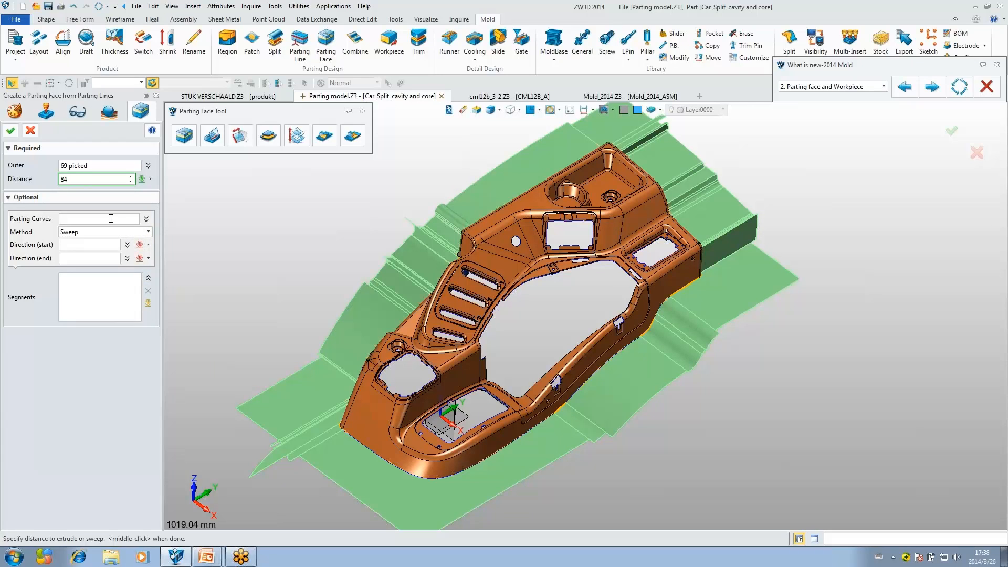
Step: Pick five parting curves along the rounded end of the part's outer edge, up to the notch at the corner
{"action": "left_click", "coordinate": [111, 220]}
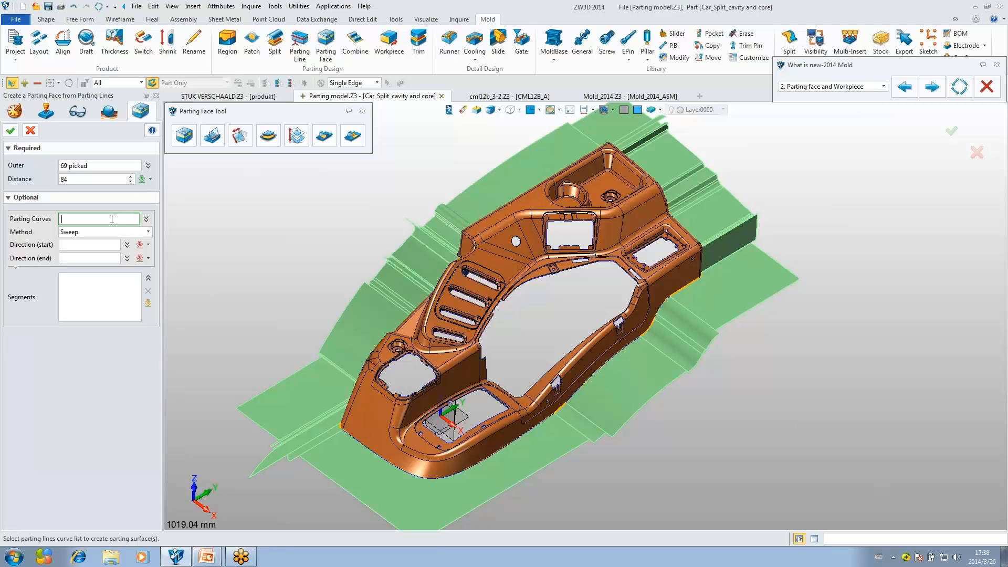
{"action": "right_click_drag", "start_coordinate": [316, 313], "coordinate": [440, 345]}
{"action": "left_click", "coordinate": [432, 448]}
{"action": "right_click_drag", "start_coordinate": [574, 385], "coordinate": [415, 346]}
{"action": "scroll", "coordinate": [292, 342], "scroll_direction": "up", "scroll_amount": 2}
{"action": "scroll", "coordinate": [260, 356], "scroll_direction": "up", "scroll_amount": 7}
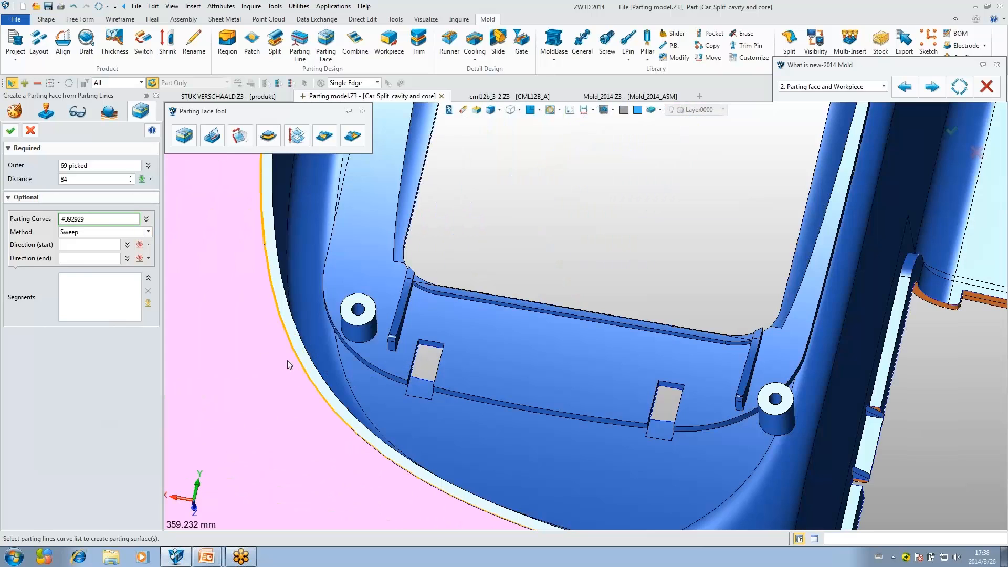
{"action": "left_click", "coordinate": [316, 371]}
{"action": "scroll", "coordinate": [316, 371], "scroll_direction": "down", "scroll_amount": 4}
{"action": "right_click_drag", "start_coordinate": [416, 411], "coordinate": [664, 423]}
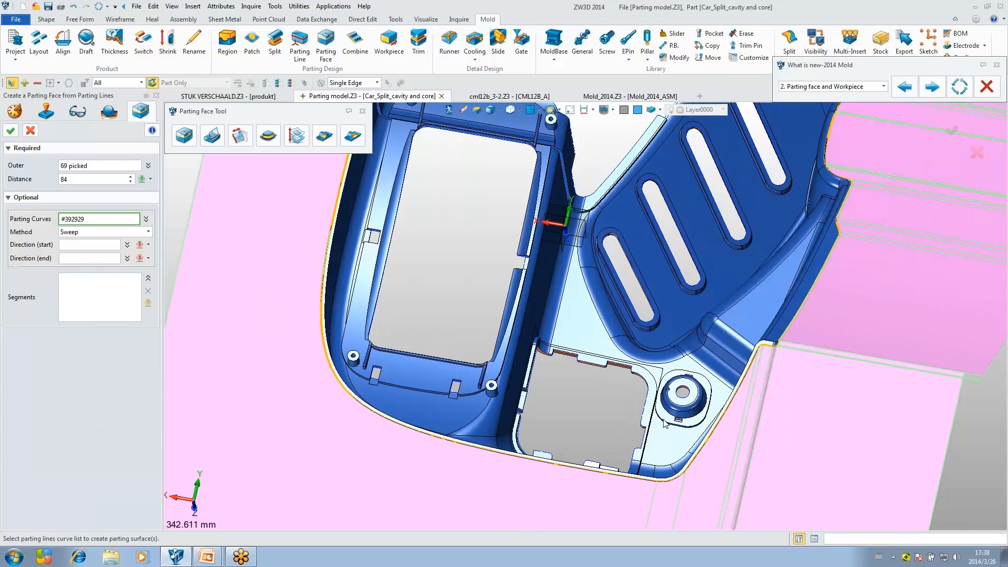
{"action": "scroll", "coordinate": [740, 403], "scroll_direction": "up", "scroll_amount": 3}
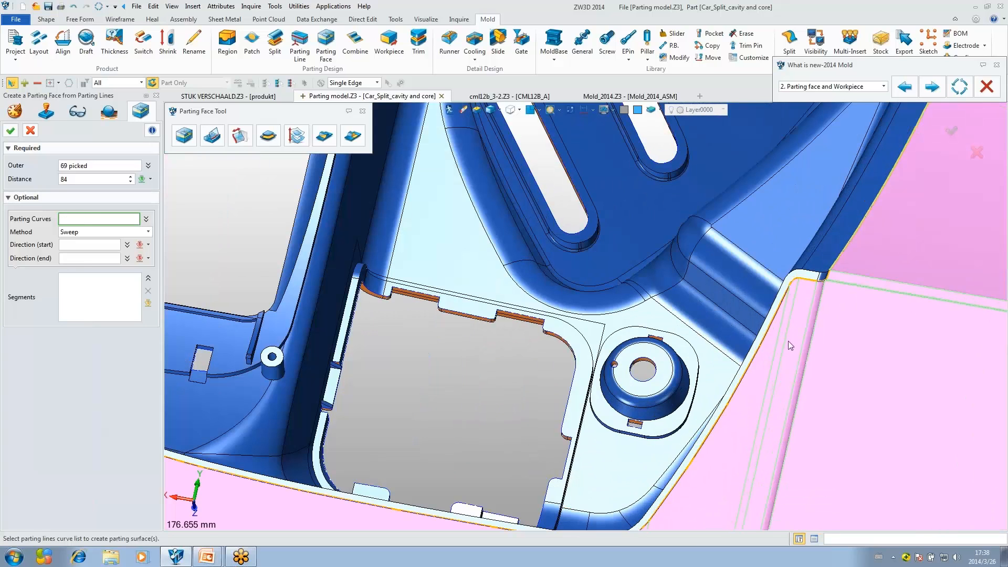
{"action": "scroll", "coordinate": [758, 333], "scroll_direction": "down", "scroll_amount": 2}
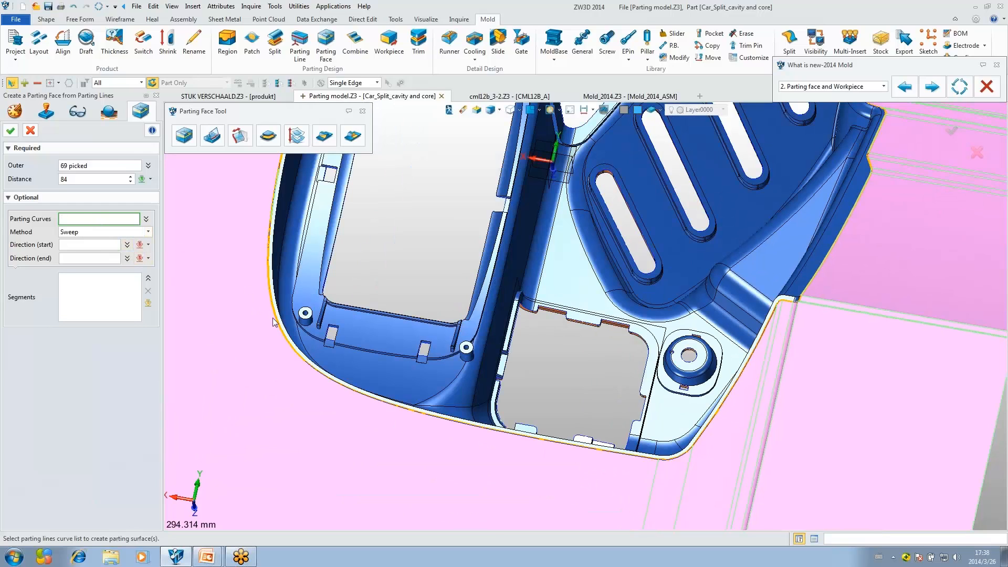
{"action": "left_click", "coordinate": [660, 458]}
{"action": "scroll", "coordinate": [781, 303], "scroll_direction": "up", "scroll_amount": 2}
{"action": "scroll", "coordinate": [781, 303], "scroll_direction": "up", "scroll_amount": 3}
{"action": "left_click", "coordinate": [805, 298]}
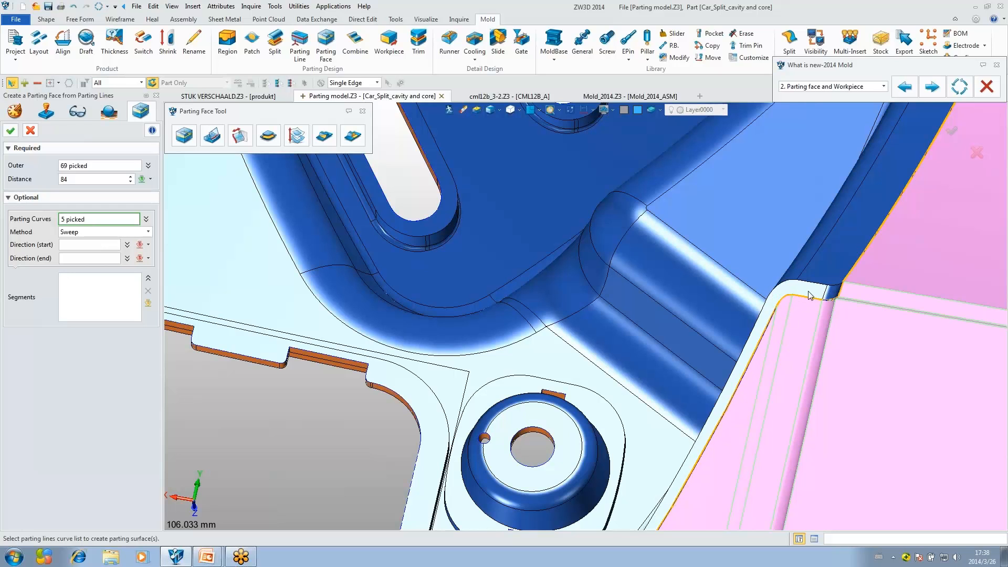
{"action": "scroll", "coordinate": [807, 292], "scroll_direction": "down", "scroll_amount": 5}
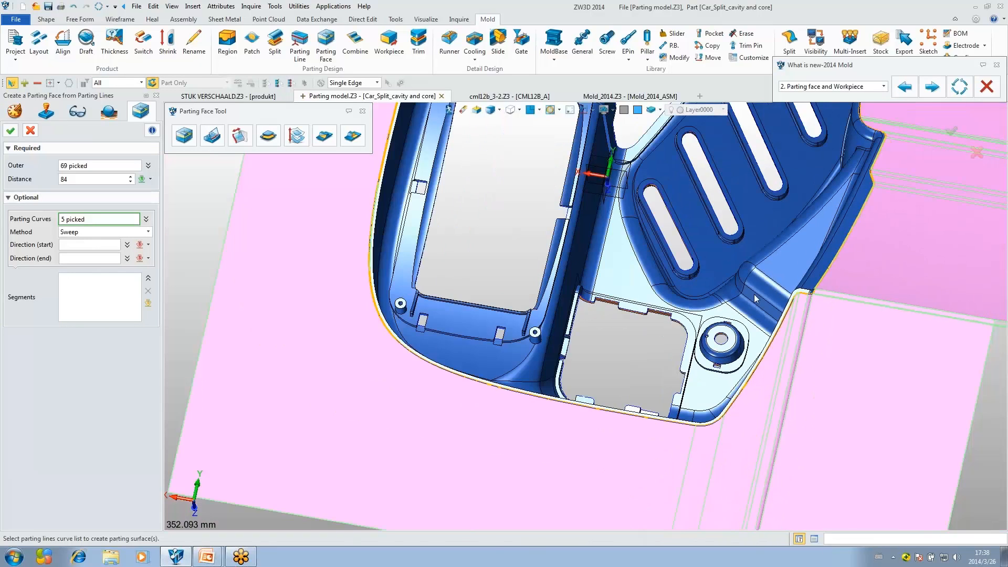
Step: Add the picked curves as a Trimmed Plane segment with -Y as start direction and an axis as end direction, and inspect the preview
{"action": "scroll", "coordinate": [756, 299], "scroll_direction": "down", "scroll_amount": 1}
{"action": "left_click", "coordinate": [128, 232]}
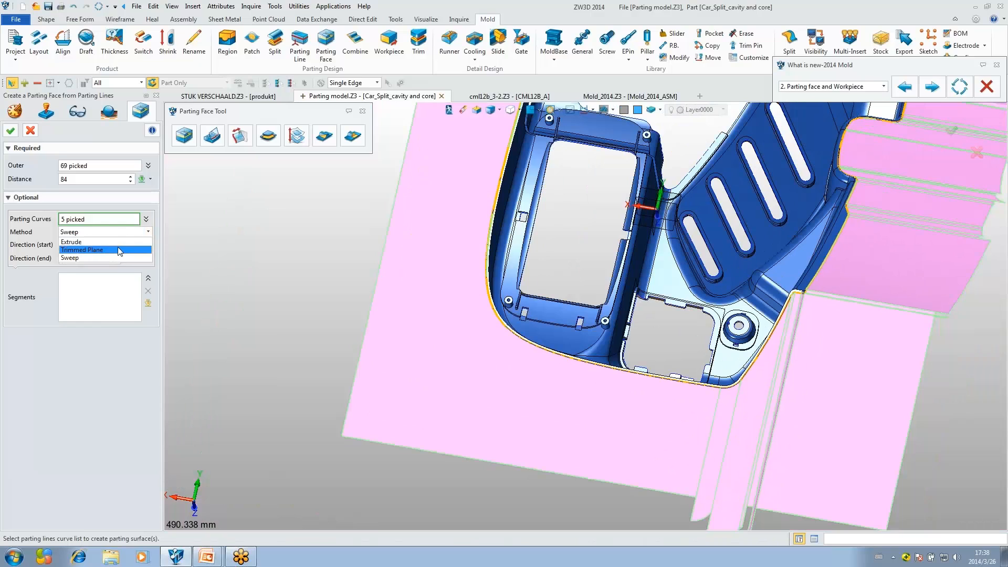
{"action": "left_click", "coordinate": [118, 249]}
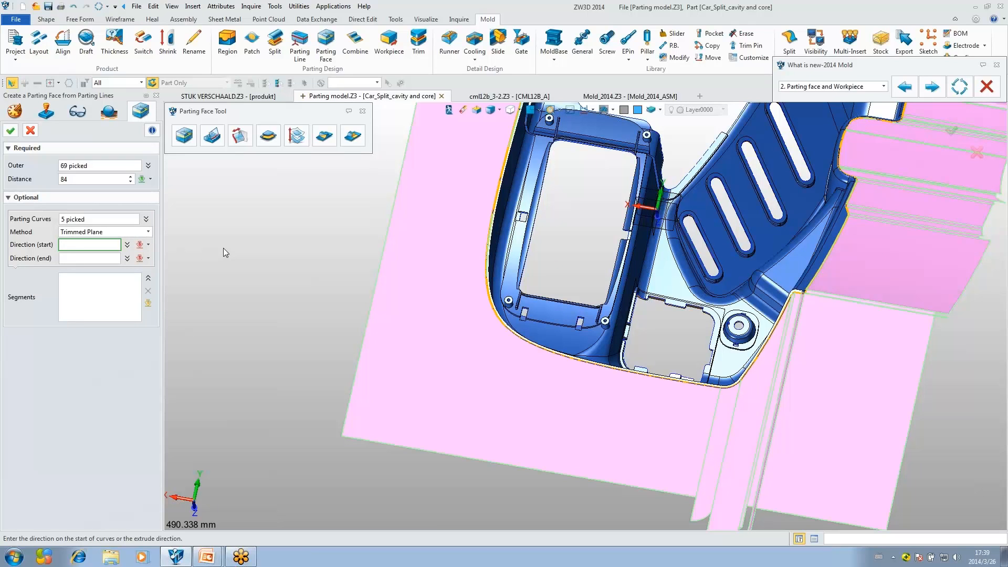
{"action": "right_click", "coordinate": [224, 248]}
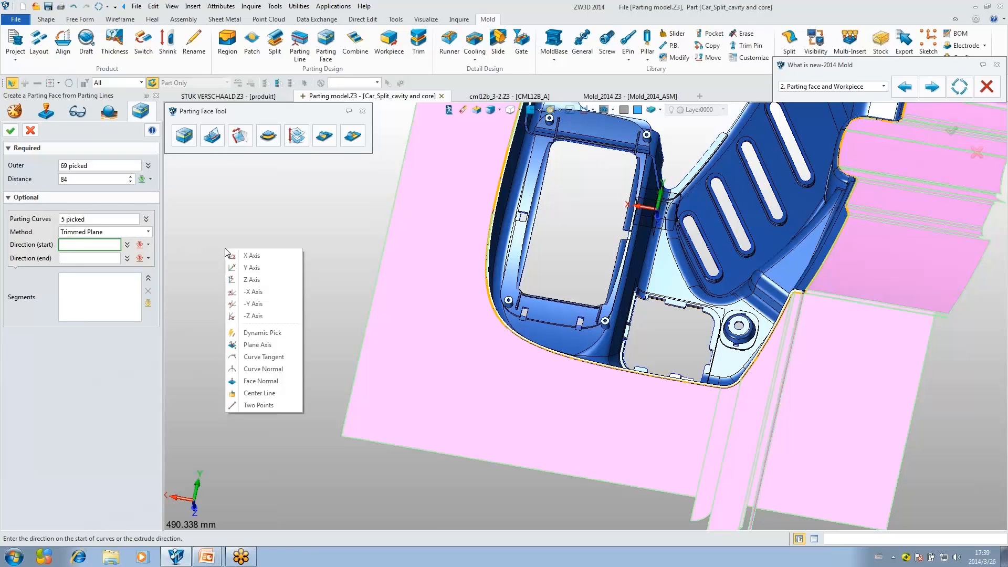
{"action": "left_click", "coordinate": [249, 304]}
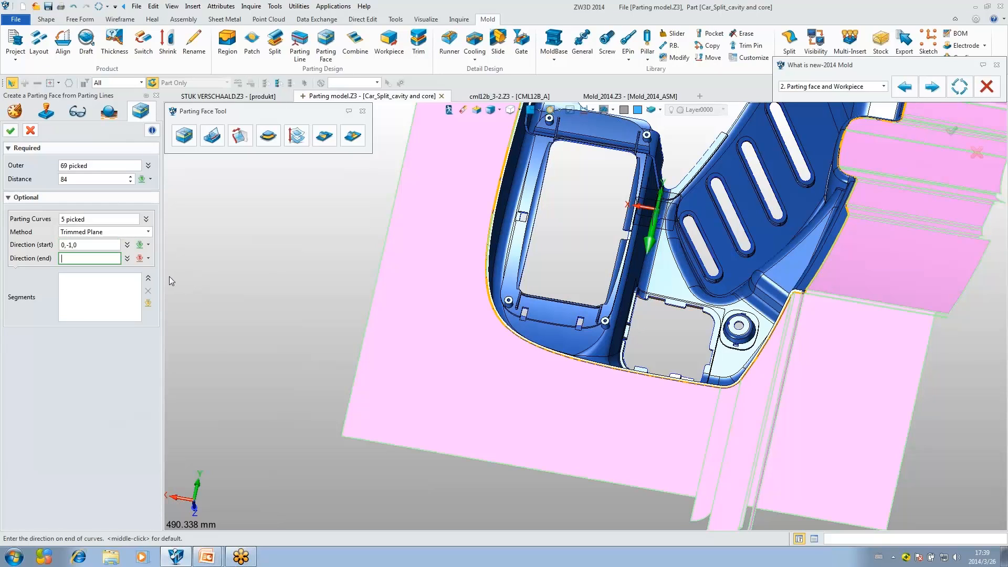
{"action": "right_click", "coordinate": [235, 269]}
{"action": "left_click", "coordinate": [253, 276]}
{"action": "middle_click", "coordinate": [234, 271]}
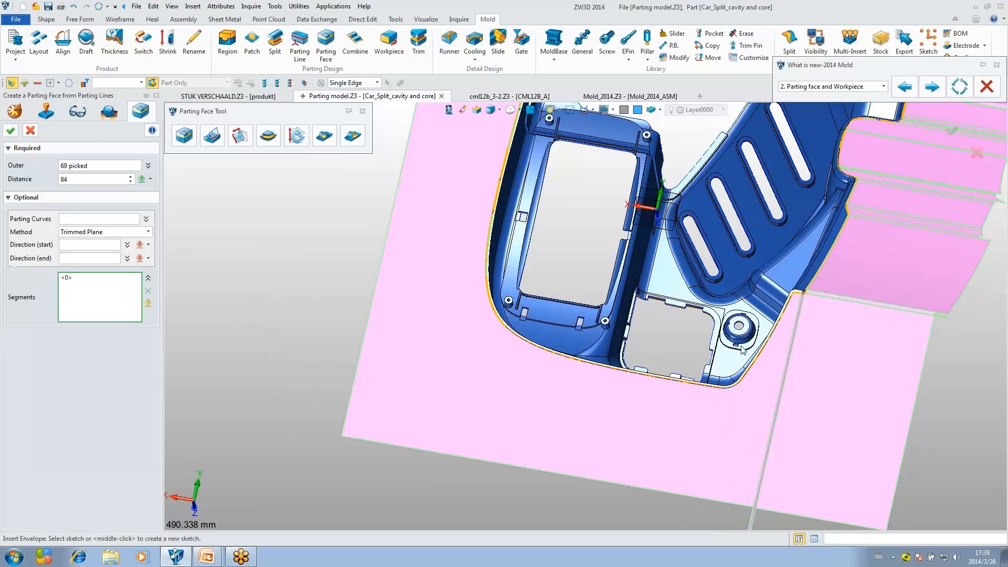
{"action": "scroll", "coordinate": [812, 286], "scroll_direction": "up", "scroll_amount": 8}
{"action": "scroll", "coordinate": [812, 286], "scroll_direction": "down", "scroll_amount": 8}
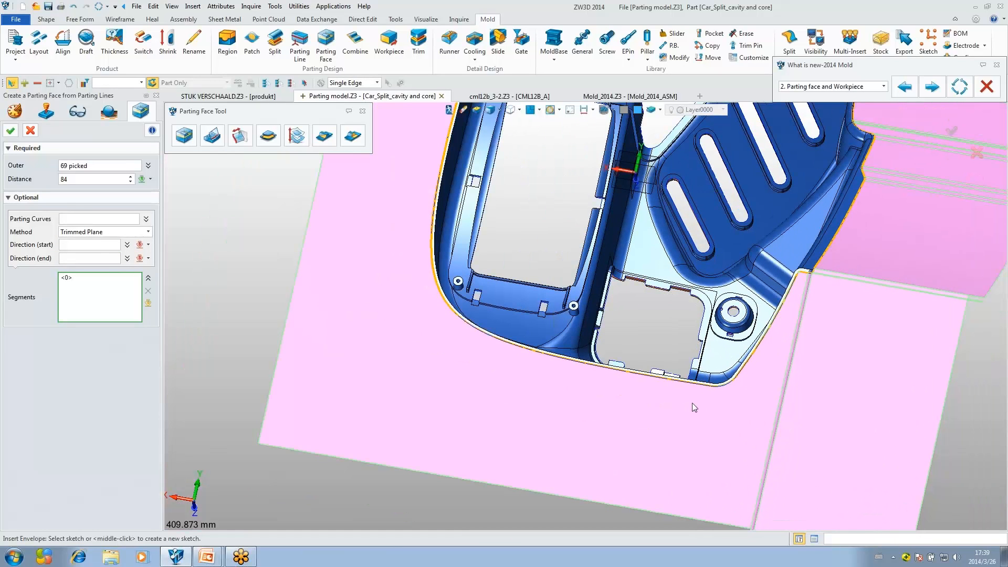
{"action": "middle_click_drag", "start_coordinate": [698, 407], "coordinate": [689, 409]}
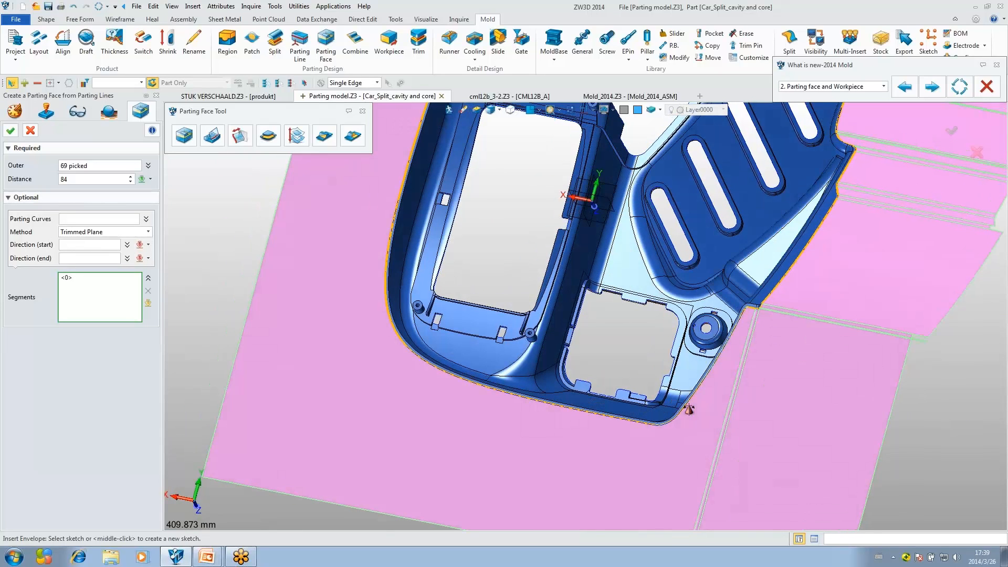
{"action": "scroll", "coordinate": [444, 409], "scroll_direction": "down", "scroll_amount": 8}
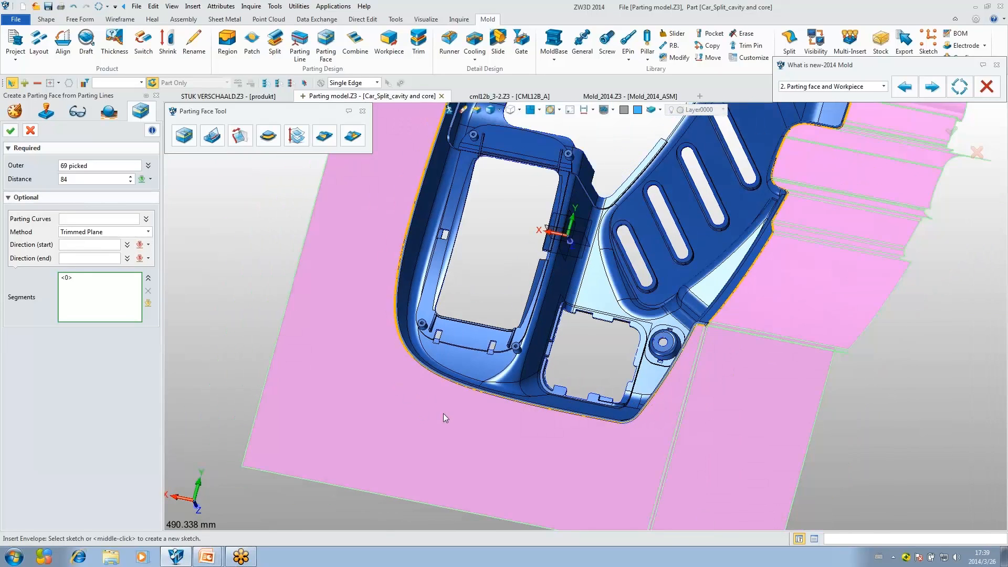
Step: Pick the short rounded parting curve at the part's corner notch and set its segment method to Sweep
{"action": "middle_click_drag", "start_coordinate": [337, 274], "coordinate": [269, 321]}
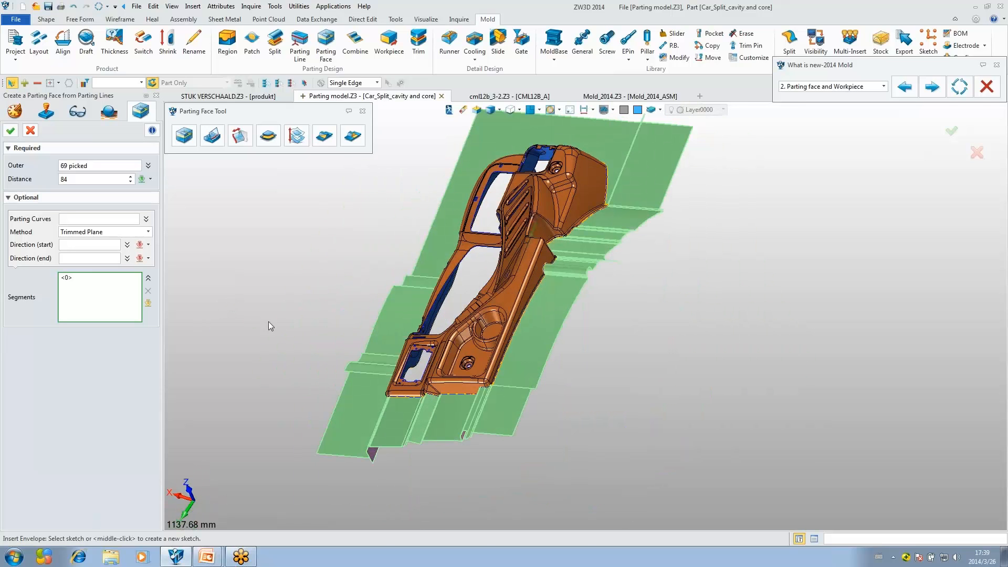
{"action": "scroll", "coordinate": [504, 391], "scroll_direction": "up", "scroll_amount": 15}
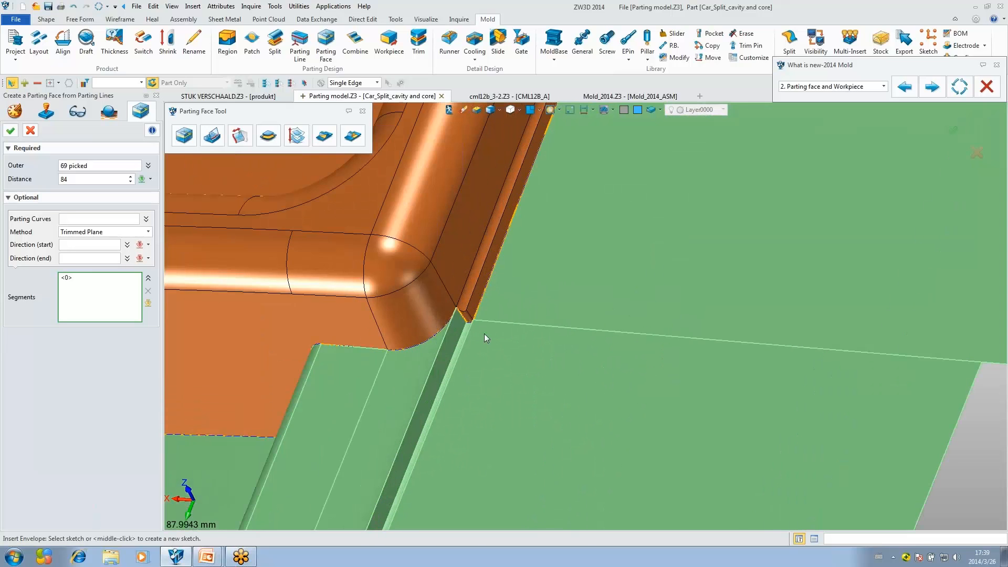
{"action": "scroll", "coordinate": [475, 325], "scroll_direction": "up", "scroll_amount": 2}
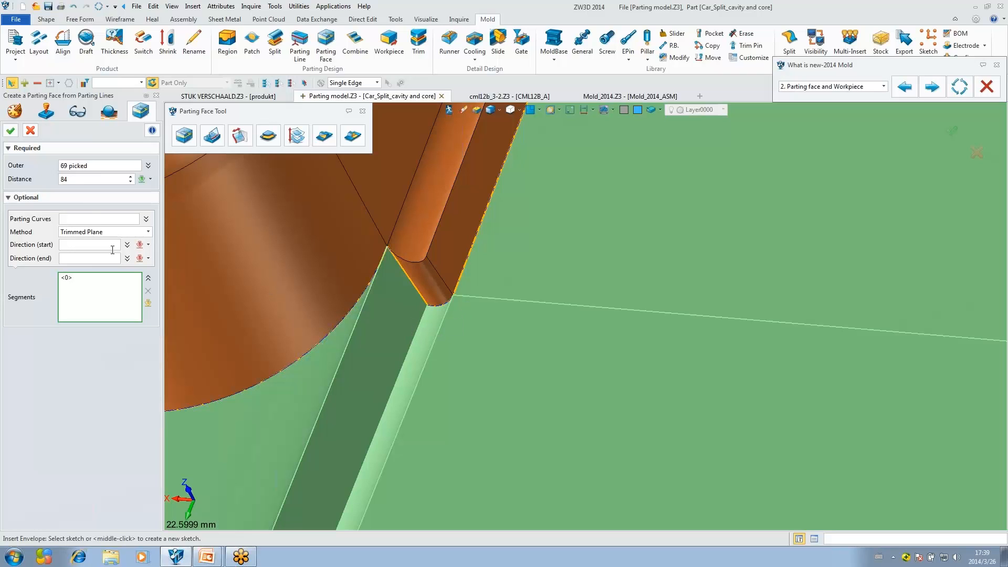
{"action": "left_click", "coordinate": [91, 219]}
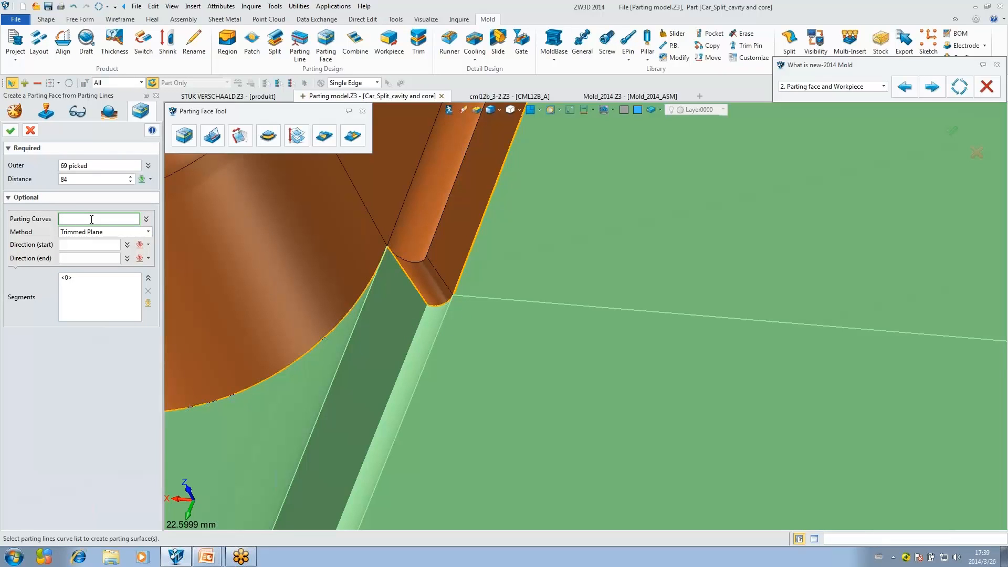
{"action": "left_click", "coordinate": [444, 297]}
{"action": "left_click", "coordinate": [126, 232]}
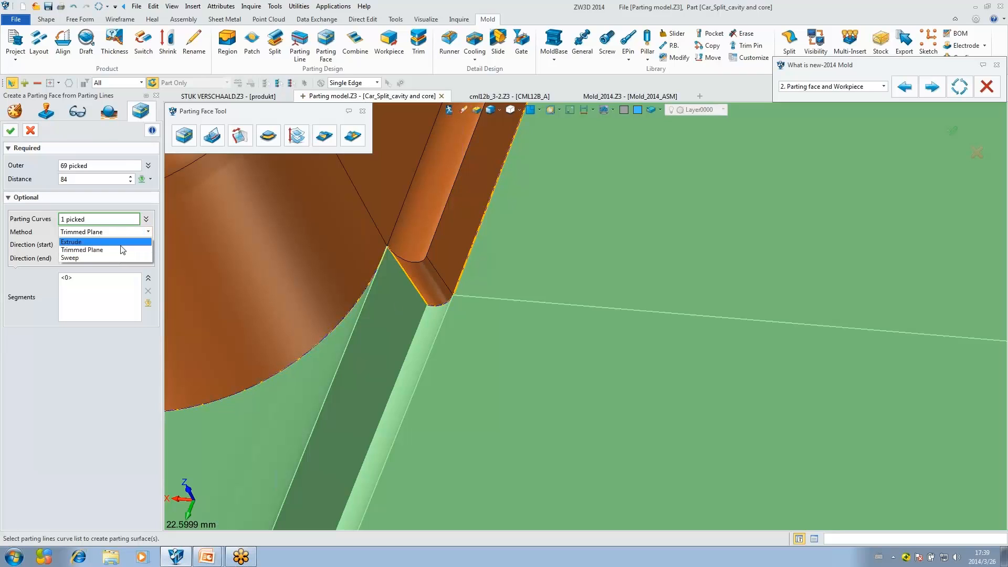
{"action": "left_click", "coordinate": [114, 258]}
Step: Set the sweep's start direction to the Y axis and its end direction to the -X axis, and add it as a segment
{"action": "left_click", "coordinate": [92, 243]}
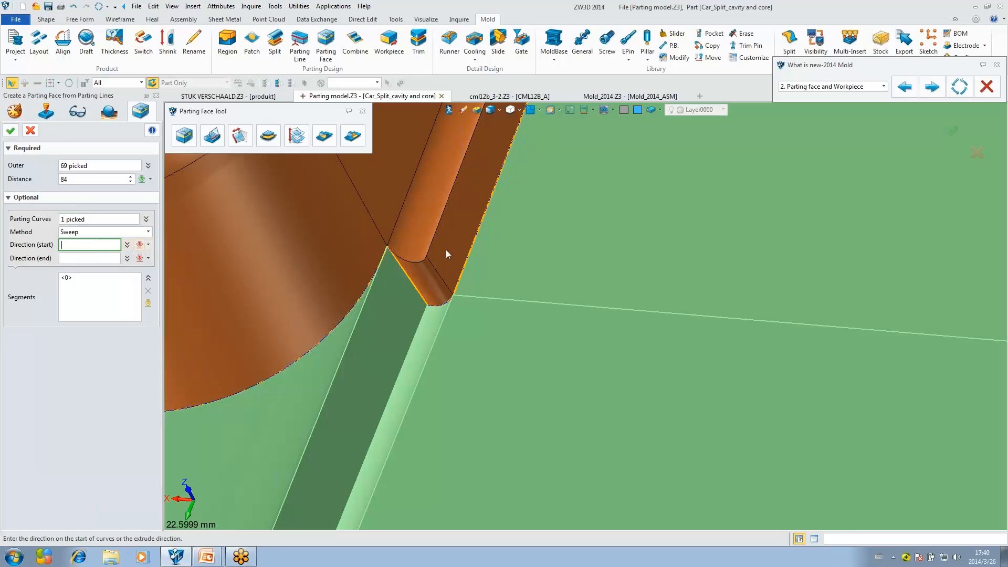
{"action": "right_click", "coordinate": [501, 256]}
{"action": "left_click", "coordinate": [524, 275]}
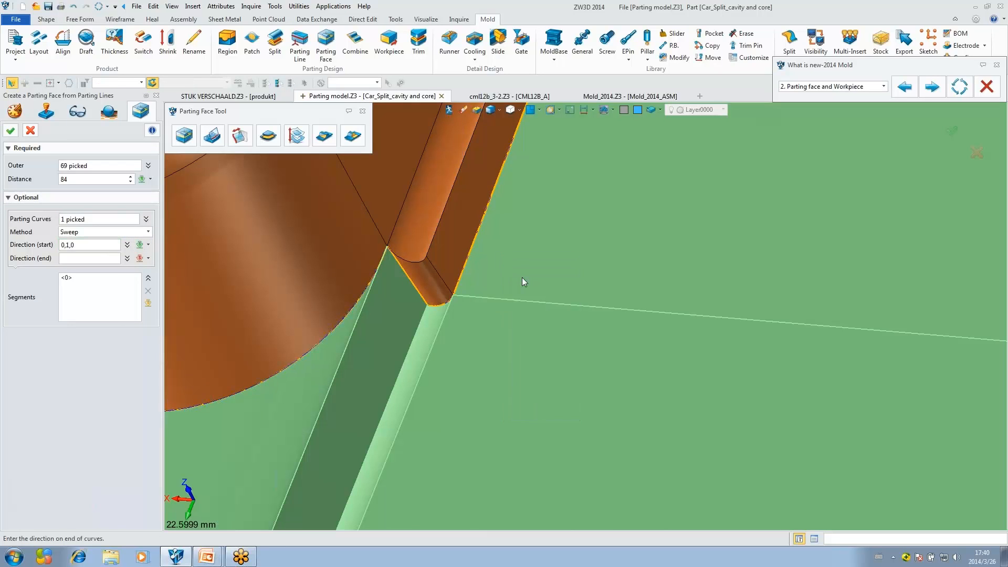
{"action": "right_click", "coordinate": [531, 268]}
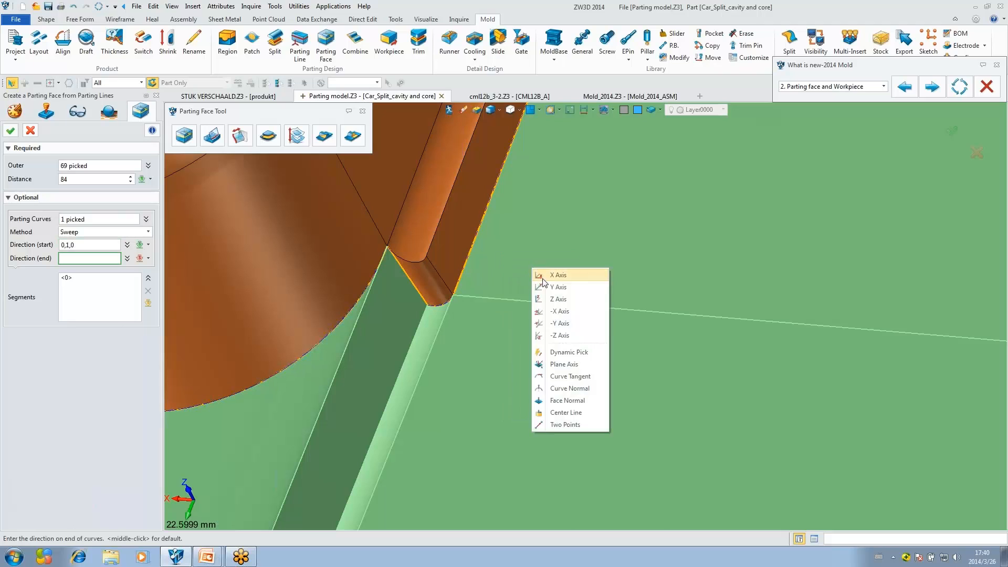
{"action": "left_click", "coordinate": [558, 312]}
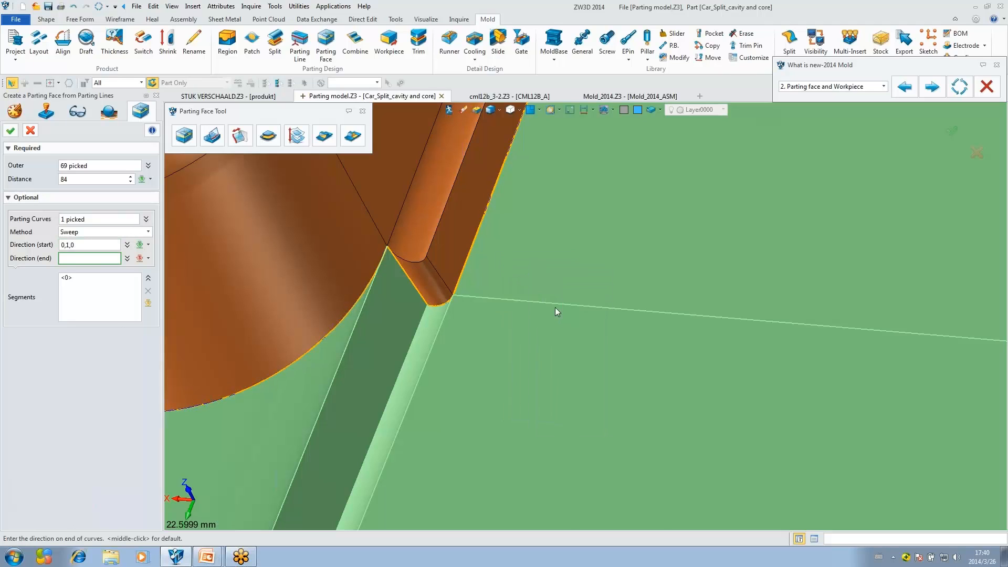
{"action": "middle_click", "coordinate": [530, 264]}
{"action": "scroll", "coordinate": [519, 260], "scroll_direction": "down", "scroll_amount": 1}
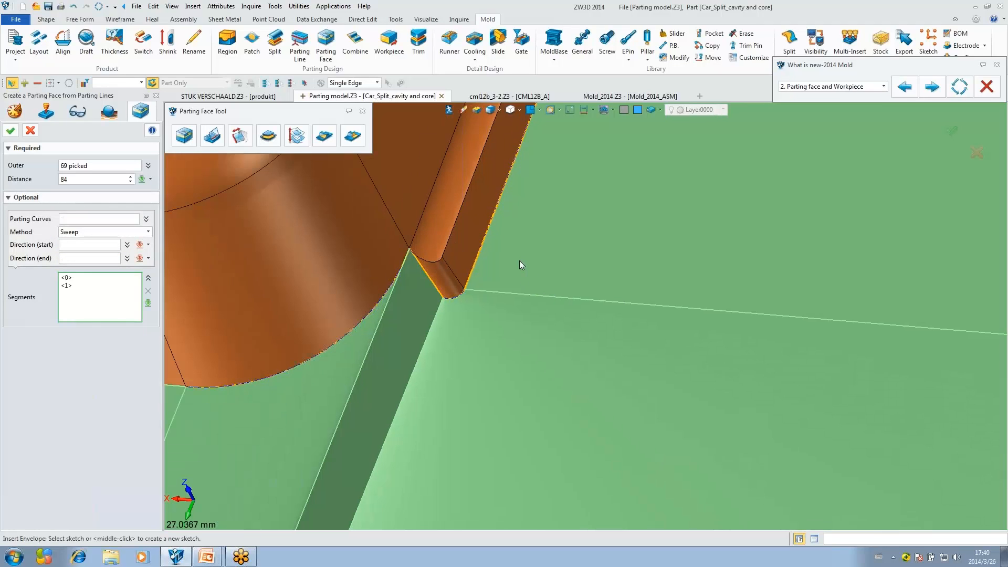
Step: Examine the previewed parting face around the swept corner and the whole car part
{"action": "scroll", "coordinate": [493, 338], "scroll_direction": "down", "scroll_amount": 4}
{"action": "scroll", "coordinate": [496, 307], "scroll_direction": "up", "scroll_amount": 2}
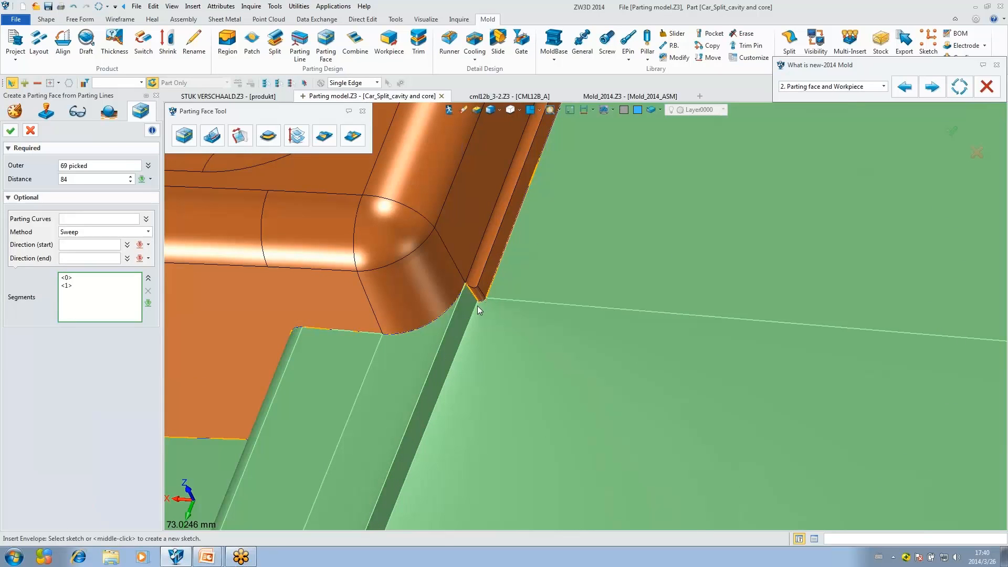
{"action": "scroll", "coordinate": [457, 363], "scroll_direction": "down", "scroll_amount": 6}
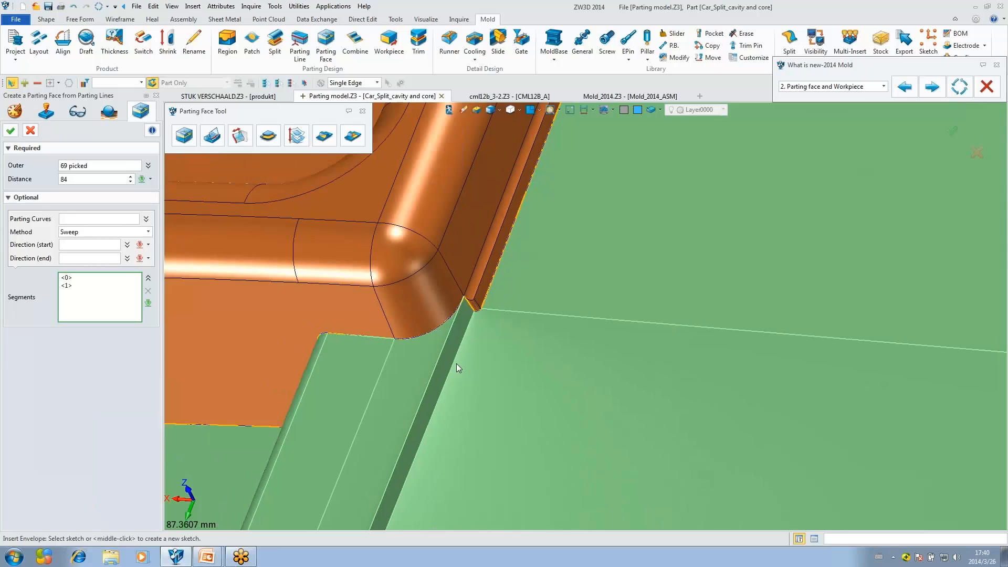
{"action": "middle_click_drag", "start_coordinate": [469, 348], "coordinate": [503, 320]}
{"action": "scroll", "coordinate": [502, 316], "scroll_direction": "down", "scroll_amount": 3}
{"action": "right_click_drag", "start_coordinate": [502, 316], "coordinate": [483, 220]}
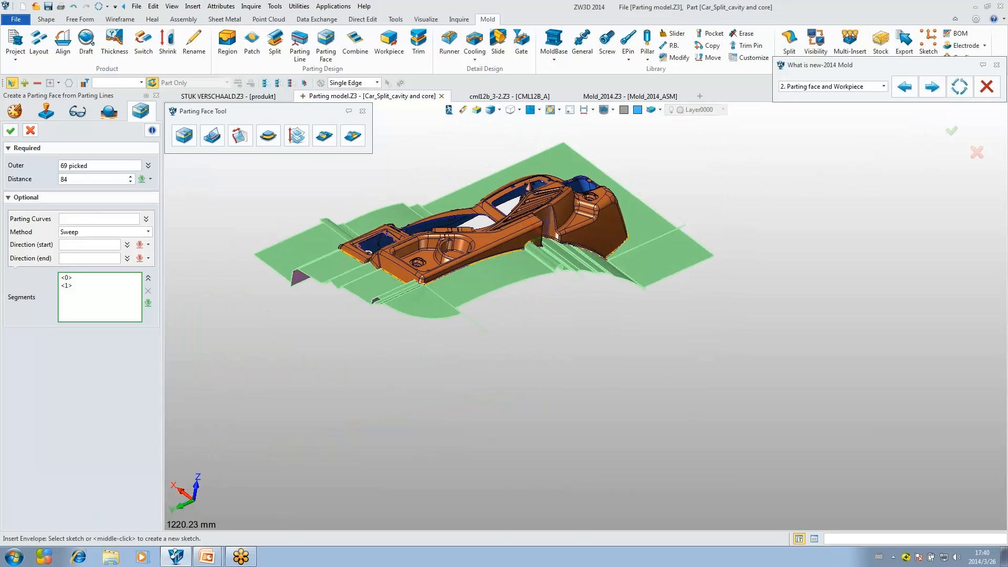
{"action": "middle_click_drag", "start_coordinate": [482, 219], "coordinate": [507, 259]}
{"action": "scroll", "coordinate": [504, 258], "scroll_direction": "up", "scroll_amount": 2}
{"action": "middle_click_drag", "start_coordinate": [479, 223], "coordinate": [397, 219]}
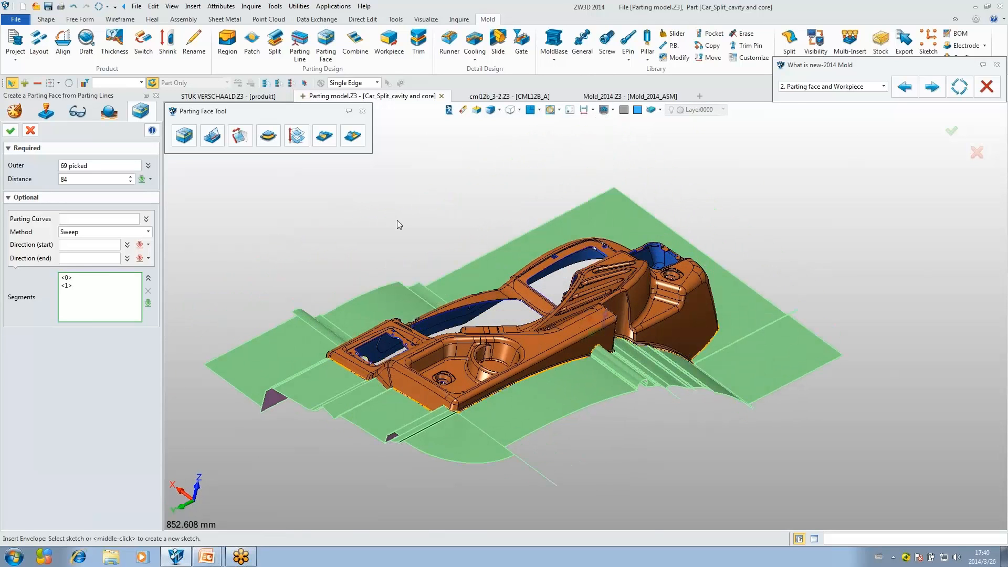
Step: Create the parting face with the defined segments and close the Parting Face Tool
{"action": "left_click", "coordinate": [148, 232]}
{"action": "left_click", "coordinate": [150, 232]}
{"action": "left_click", "coordinate": [10, 133]}
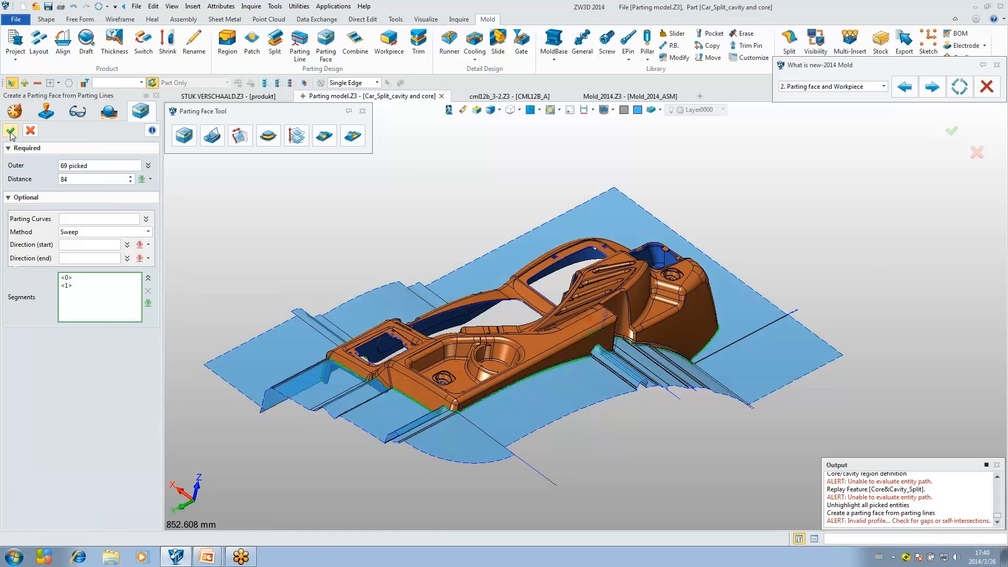
{"action": "right_click_drag", "start_coordinate": [320, 211], "coordinate": [420, 183]}
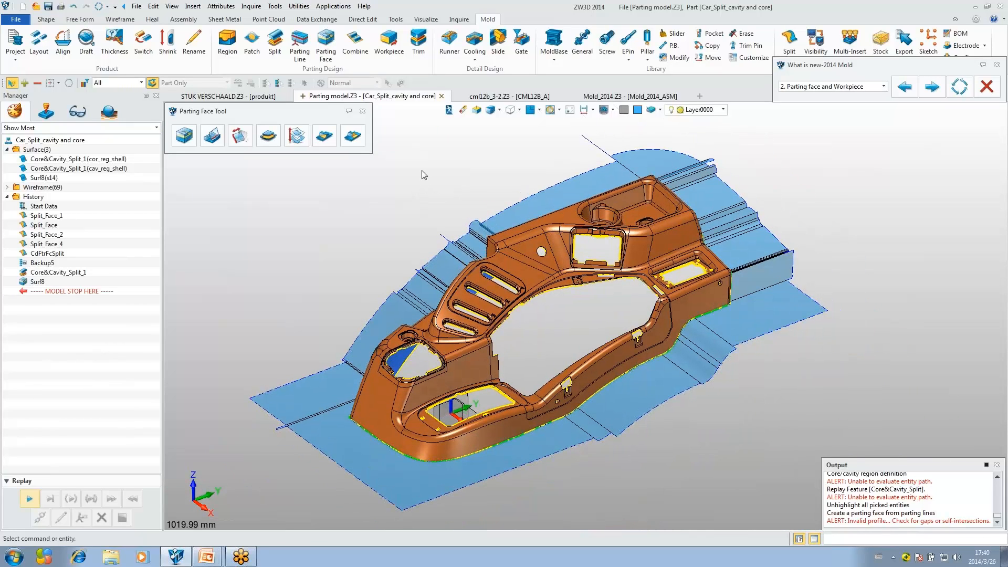
{"action": "left_click", "coordinate": [363, 111]}
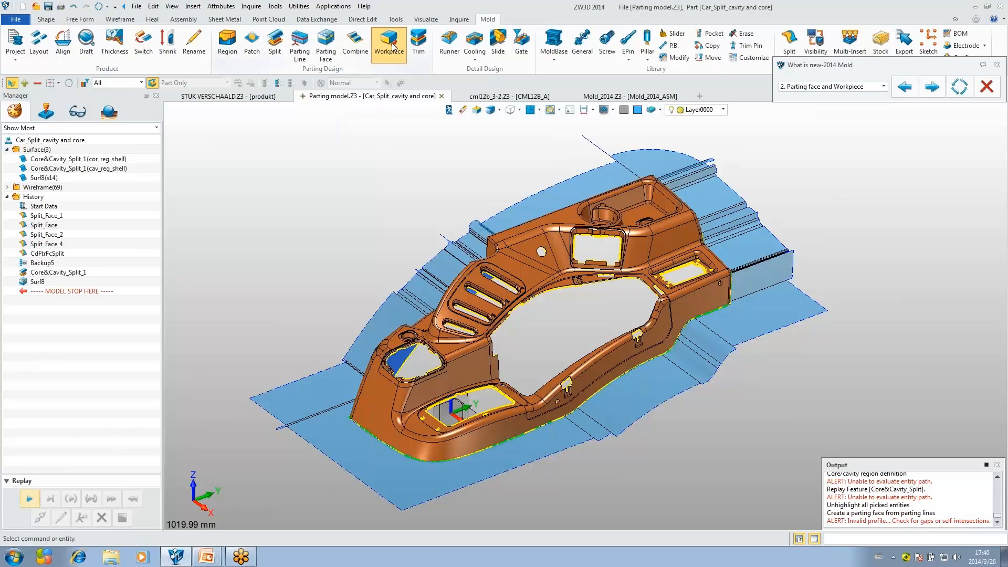
Step: Start a box-shaped workpiece around the core and cavity shells and clear its origin point after a trial placement
{"action": "left_click", "coordinate": [392, 45]}
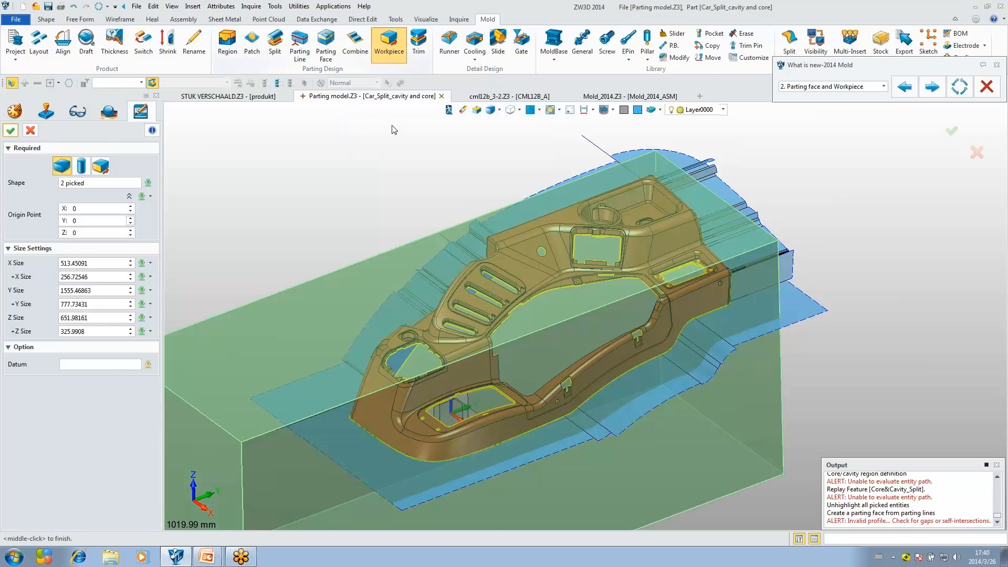
{"action": "scroll", "coordinate": [394, 157], "scroll_direction": "down", "scroll_amount": 1}
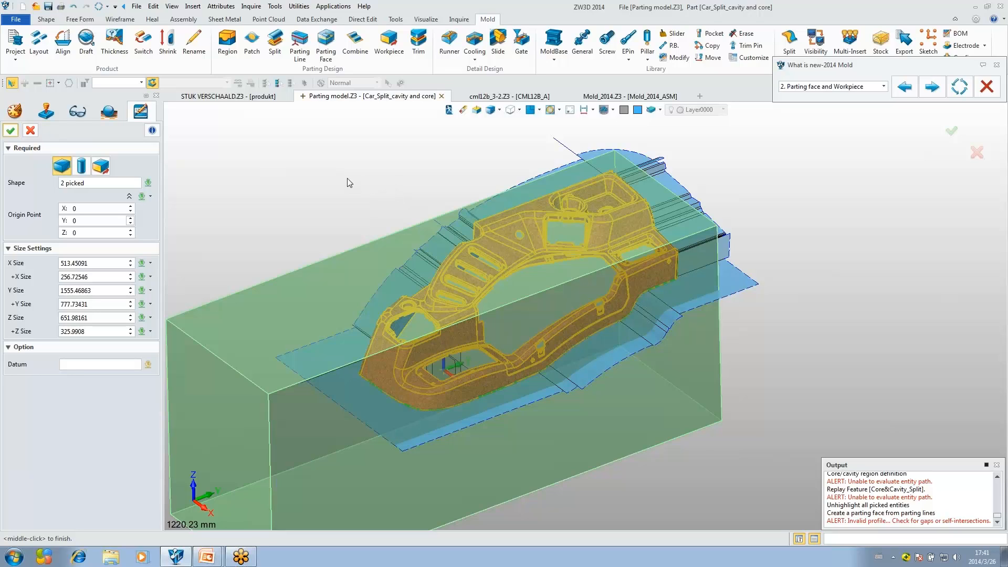
{"action": "left_click", "coordinate": [98, 221]}
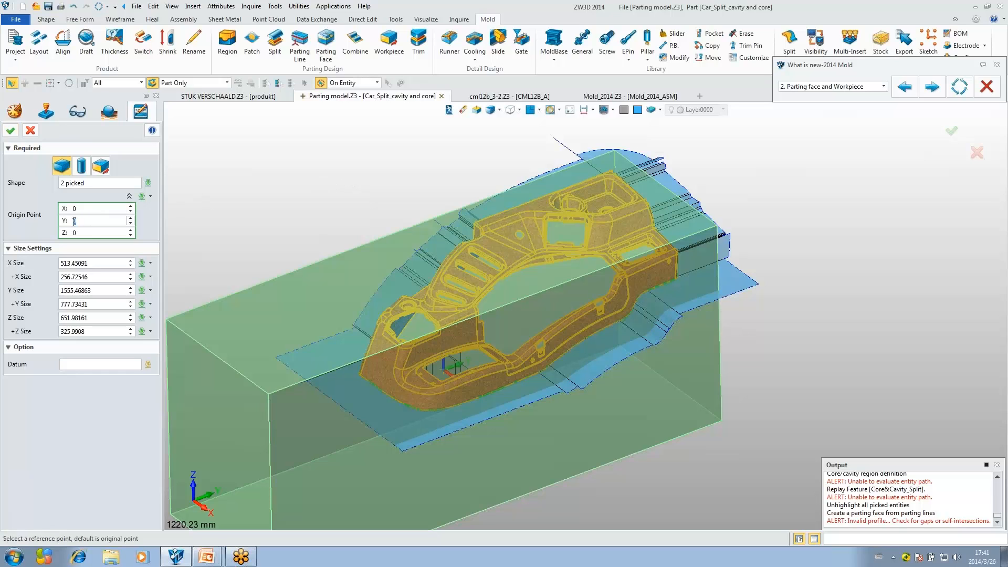
{"action": "left_click", "coordinate": [348, 191]}
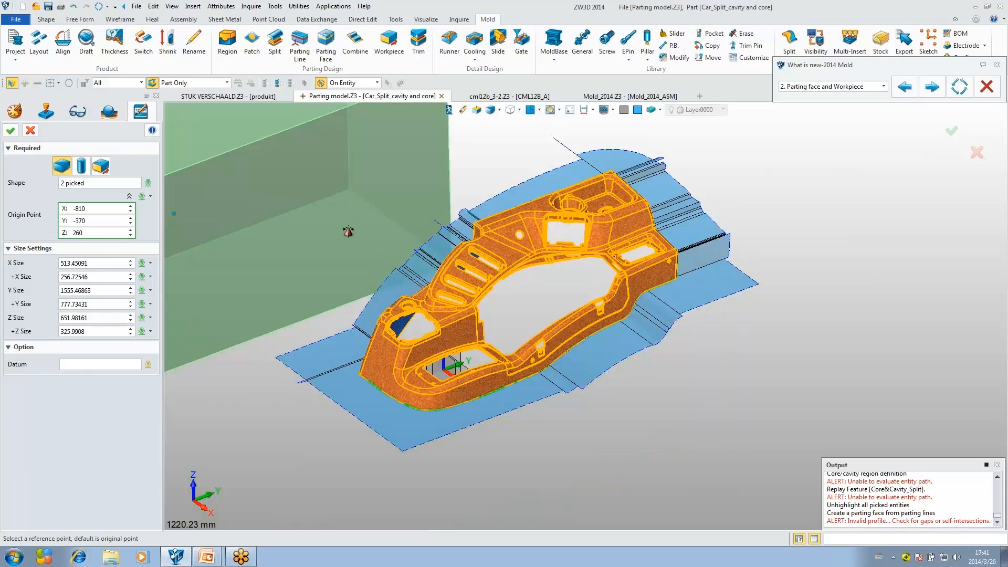
{"action": "middle_click_drag", "start_coordinate": [348, 235], "coordinate": [348, 244]}
{"action": "right_click_drag", "start_coordinate": [349, 245], "coordinate": [349, 248]}
{"action": "double_click", "coordinate": [98, 210]}
{"action": "key", "text": "Delete"}
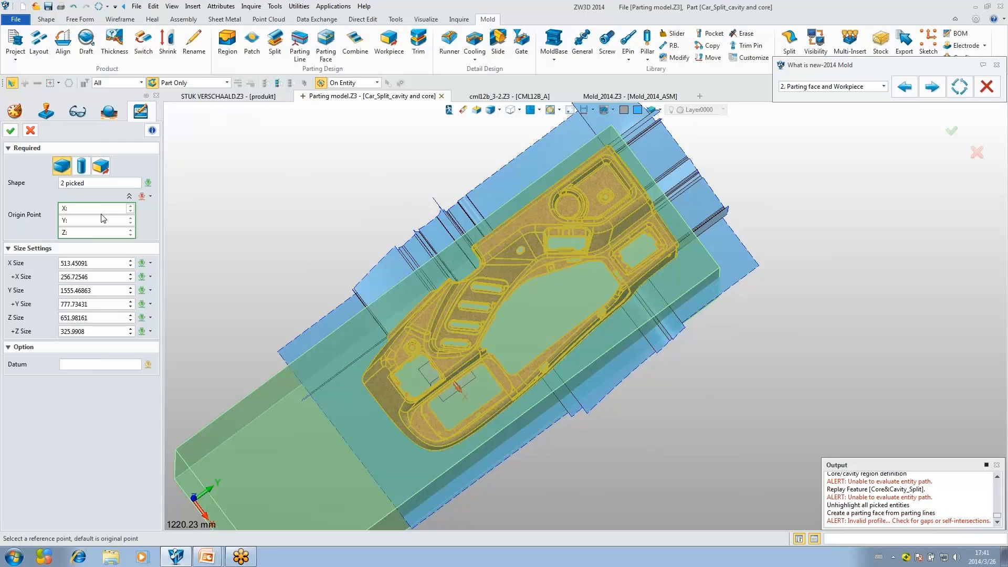
Step: Set the workpiece's origin point to Y 300
{"action": "left_click", "coordinate": [103, 220]}
{"action": "type", "text": "320"}
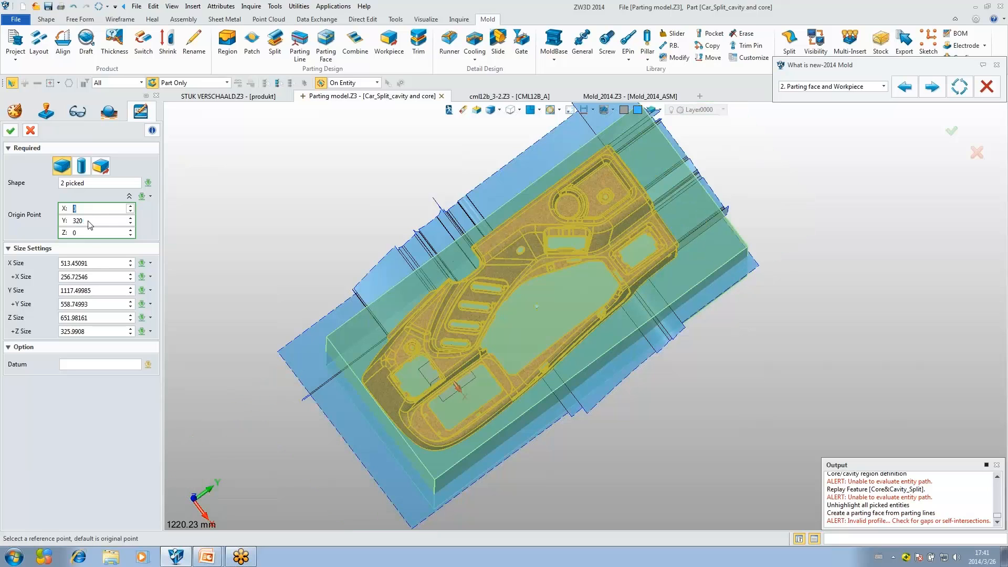
{"action": "key", "text": "BackSpace"}
{"action": "key", "text": "BackSpace"}
{"action": "type", "text": "00"}
Step: Set the workpiece's X size to 600 and its Y size to 1100
{"action": "left_click", "coordinate": [101, 264]}
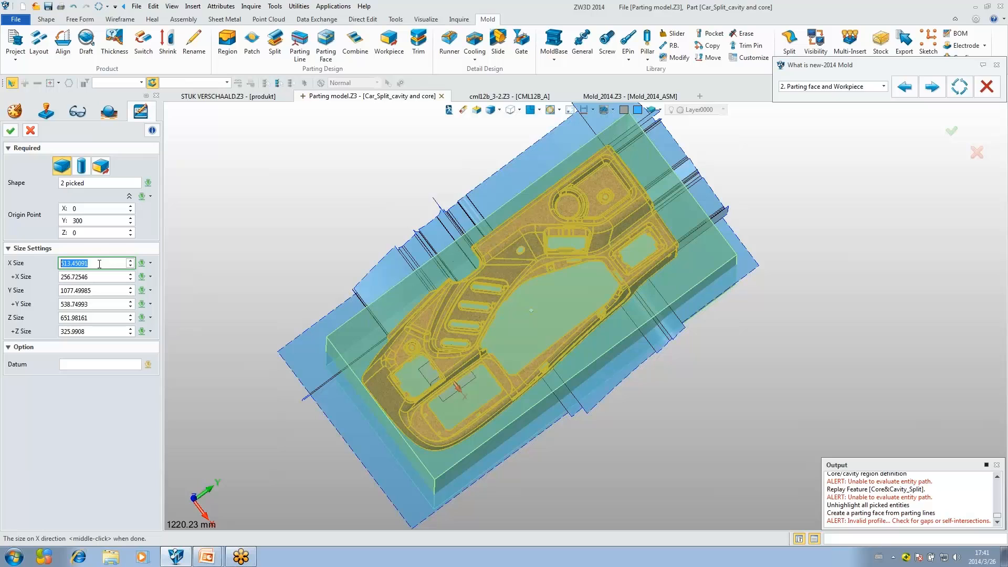
{"action": "type", "text": "600"}
{"action": "left_click", "coordinate": [106, 293]}
{"action": "left_click_drag", "start_coordinate": [106, 292], "coordinate": [56, 294]}
{"action": "type", "text": "1100"}
Step: Set the workpiece's Z size to 550 and its +Z size to 400
{"action": "left_click", "coordinate": [100, 318]}
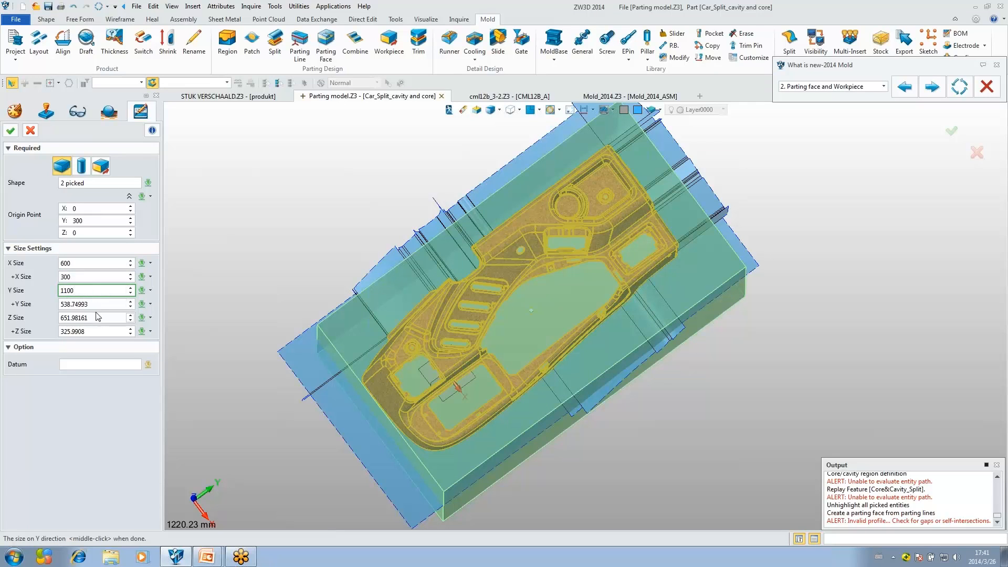
{"action": "left_click_drag", "start_coordinate": [100, 318], "coordinate": [59, 319]}
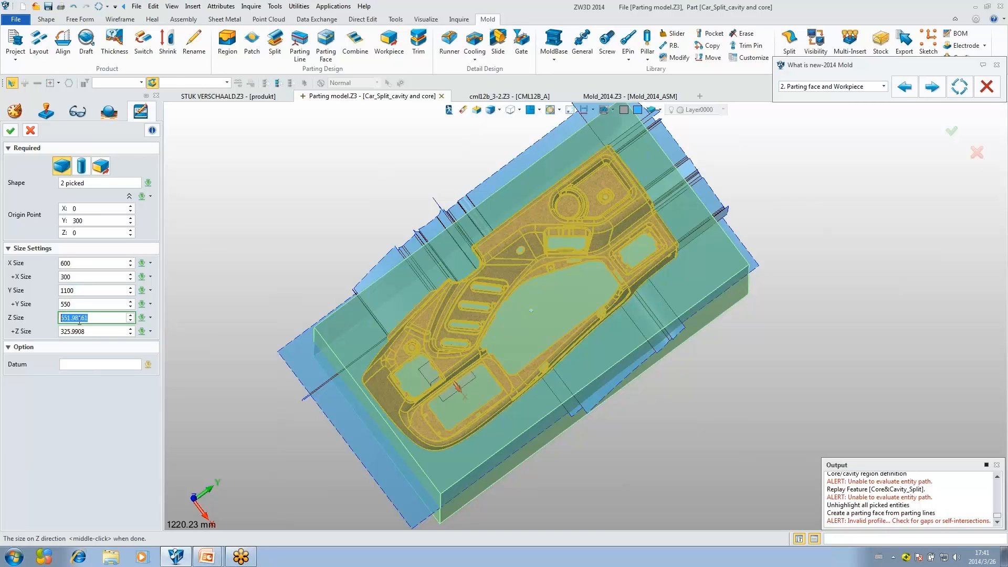
{"action": "type", "text": "550"}
{"action": "left_click_drag", "start_coordinate": [102, 332], "coordinate": [59, 332]}
{"action": "type", "text": "400"}
{"action": "key", "text": "Return"}
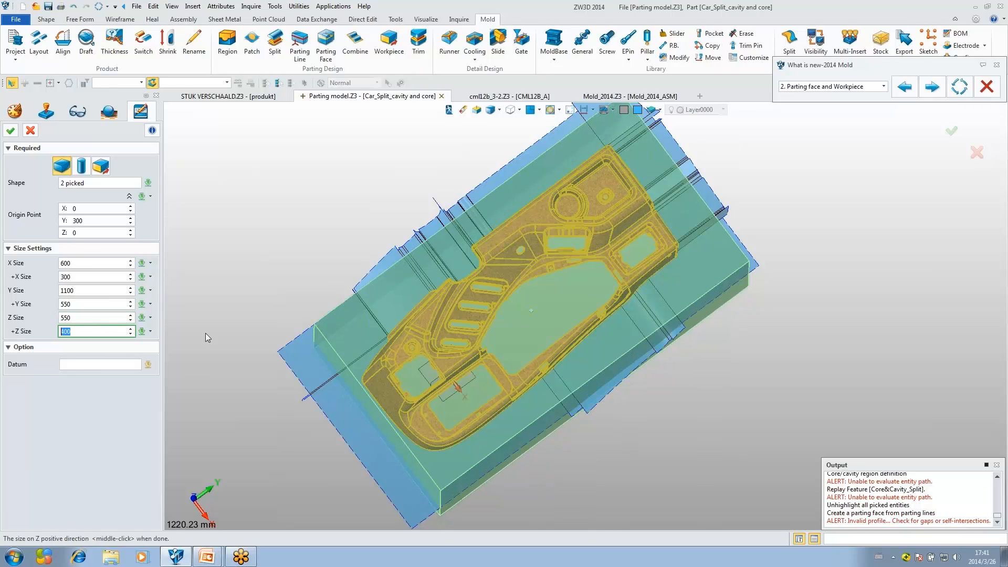
Step: Create the workpiece block and inspect how it encloses the part and parting face
{"action": "right_click_drag", "start_coordinate": [288, 225], "coordinate": [342, 191]}
{"action": "left_click", "coordinate": [12, 134]}
{"action": "right_click_drag", "start_coordinate": [252, 160], "coordinate": [305, 191]}
{"action": "scroll", "coordinate": [287, 186], "scroll_direction": "up", "scroll_amount": 2}
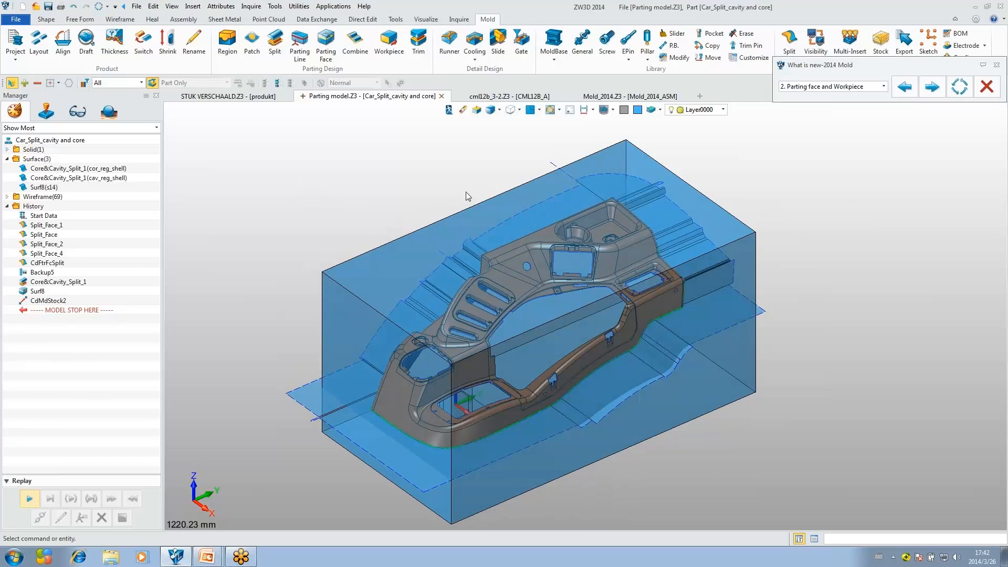
Step: Advance the mold demo to 3. Layout and go up to the object list of the cml12b_3-2 file
{"action": "left_click", "coordinate": [932, 88]}
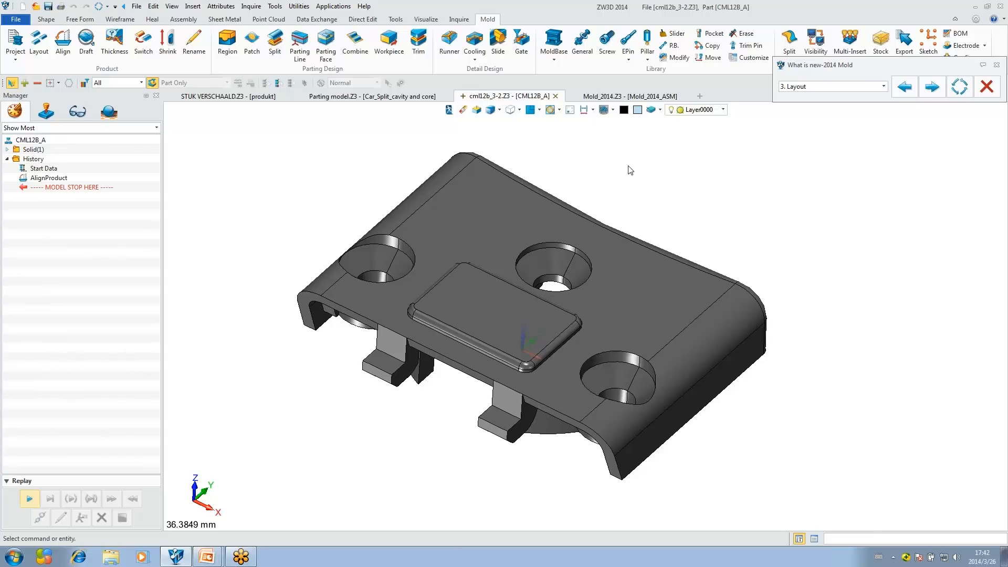
{"action": "left_click", "coordinate": [449, 110]}
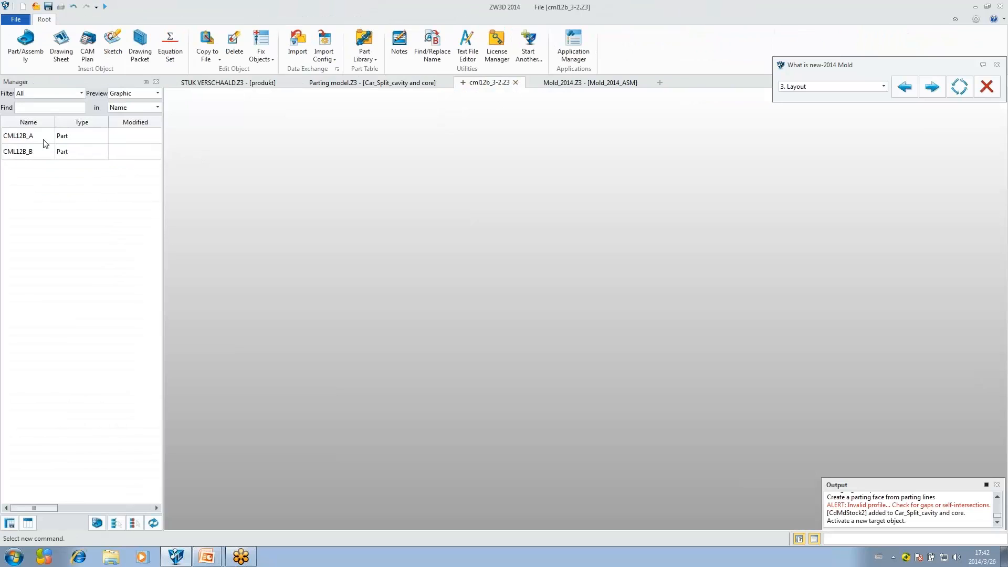
Step: Compare the previews of the parts CML12B_A and CML12B_B
{"action": "left_click", "coordinate": [52, 137]}
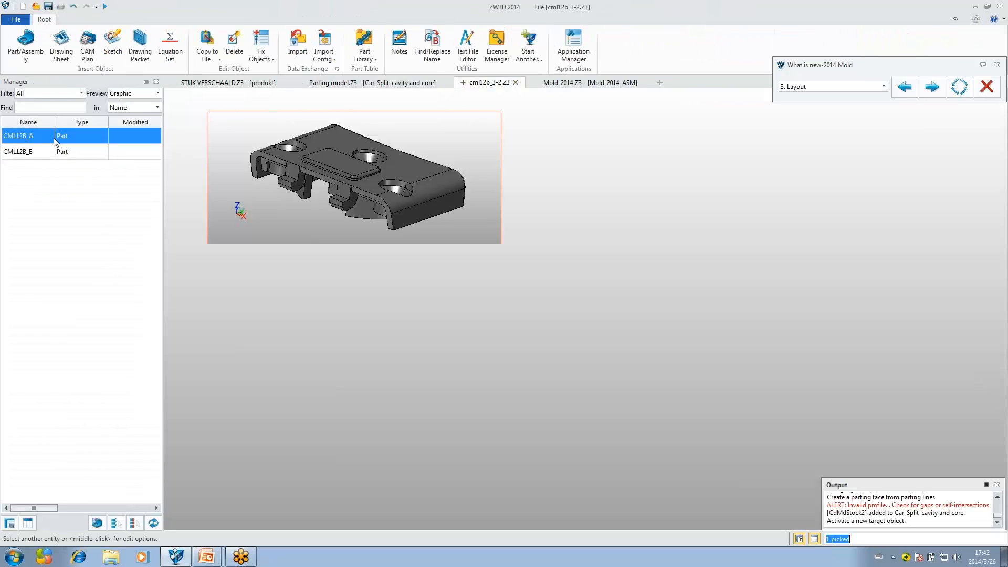
{"action": "left_click", "coordinate": [59, 153]}
{"action": "left_click", "coordinate": [59, 137]}
{"action": "left_click", "coordinate": [59, 152]}
{"action": "left_click", "coordinate": [59, 137]}
{"action": "left_click", "coordinate": [61, 152]}
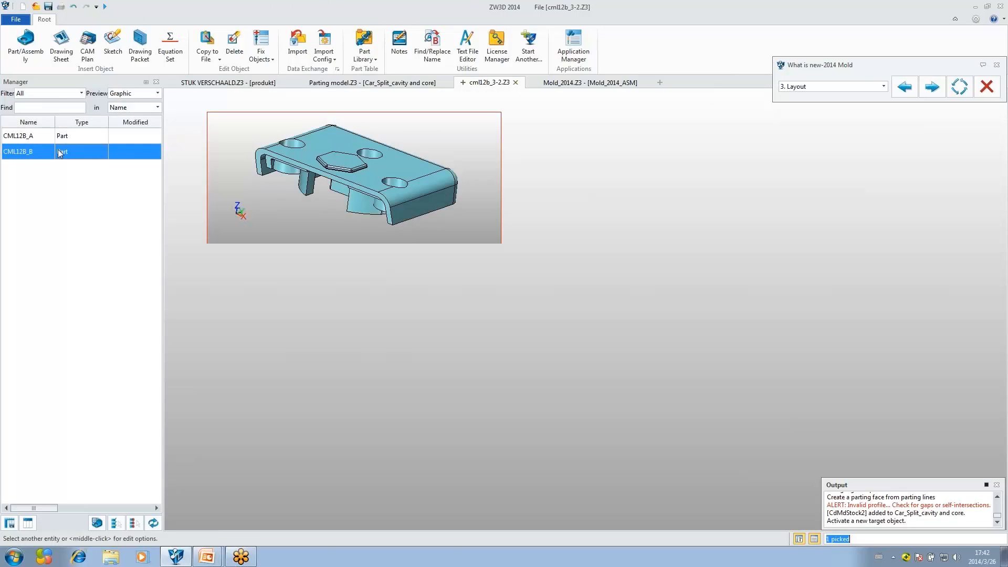
{"action": "left_click", "coordinate": [72, 137]}
{"action": "left_click", "coordinate": [65, 152]}
{"action": "left_click", "coordinate": [50, 138]}
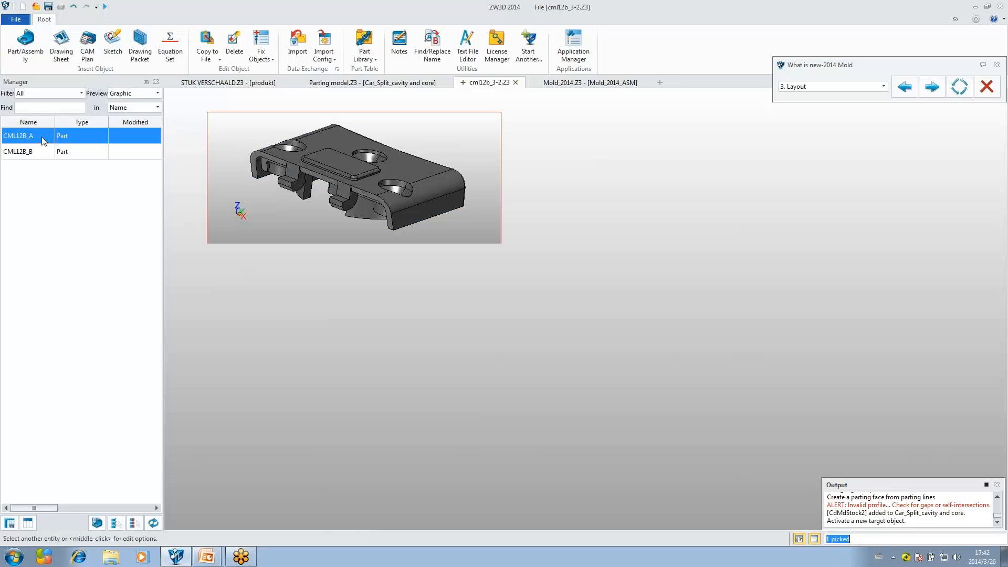
Step: Open the part CML12B_A and start a mold project with the Multi-Cavity cavity type
{"action": "double_click", "coordinate": [42, 138]}
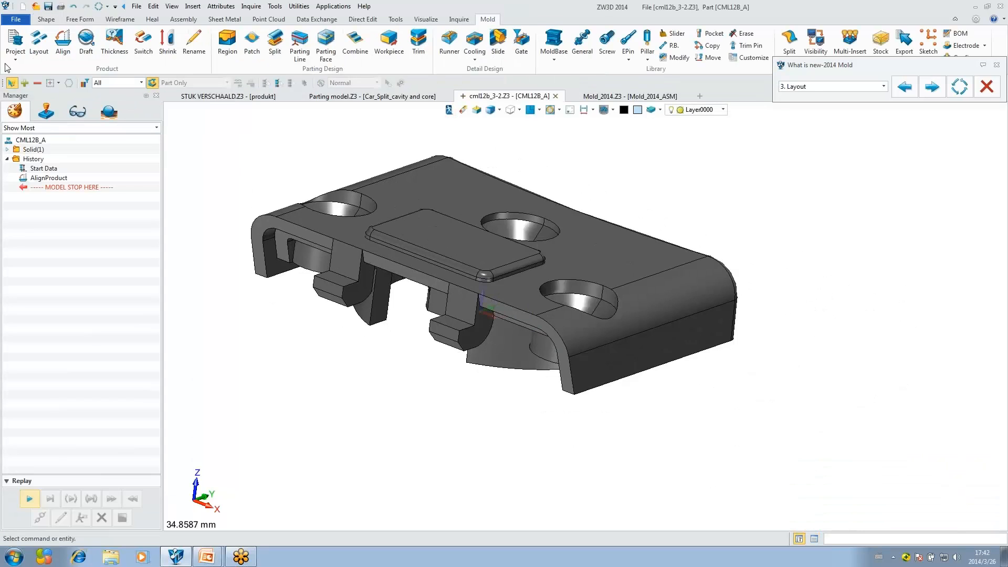
{"action": "left_click", "coordinate": [15, 58]}
{"action": "left_click", "coordinate": [30, 90]}
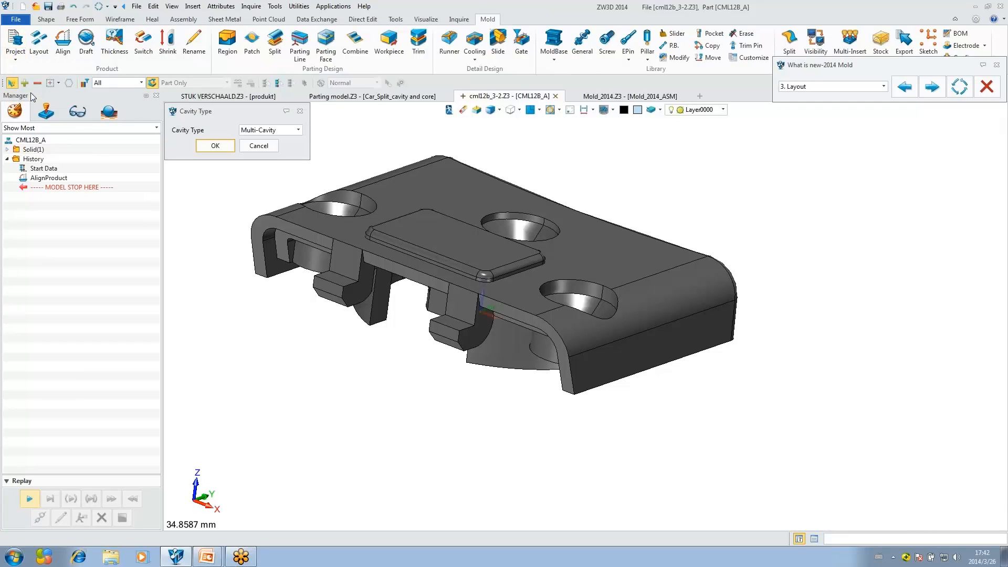
{"action": "left_click", "coordinate": [298, 130]}
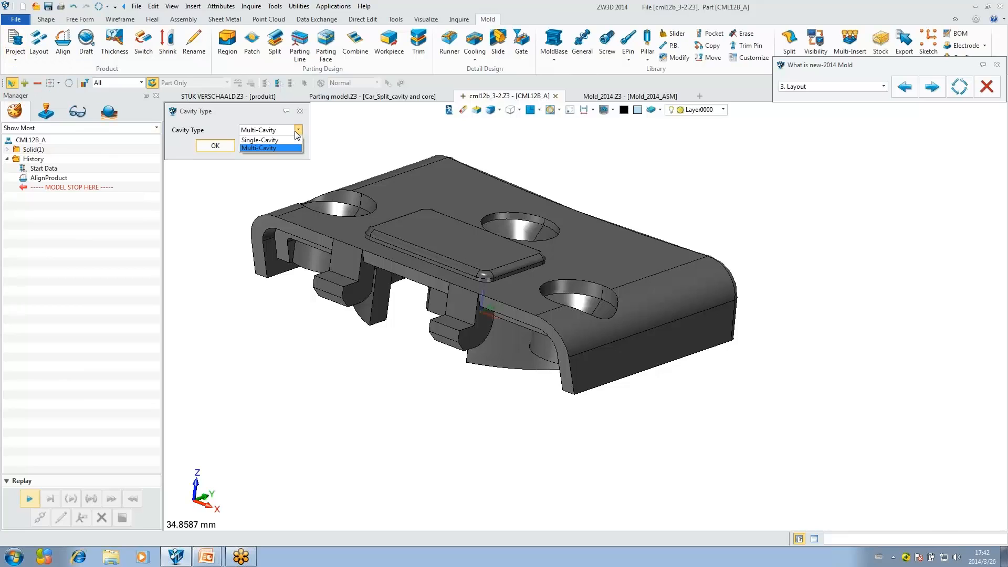
{"action": "left_click", "coordinate": [296, 132]}
{"action": "left_click", "coordinate": [298, 131]}
{"action": "left_click", "coordinate": [297, 131]}
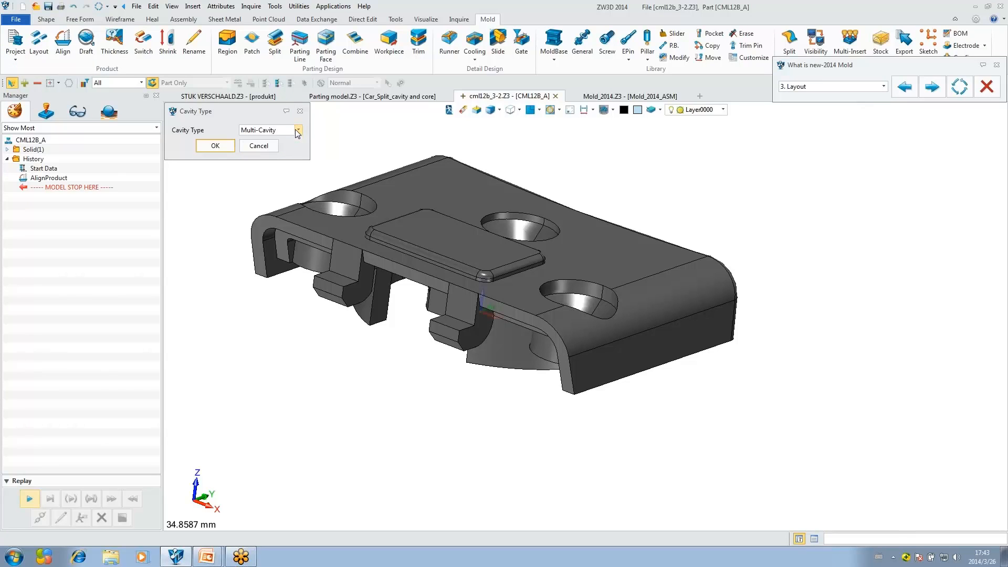
{"action": "left_click", "coordinate": [298, 132]}
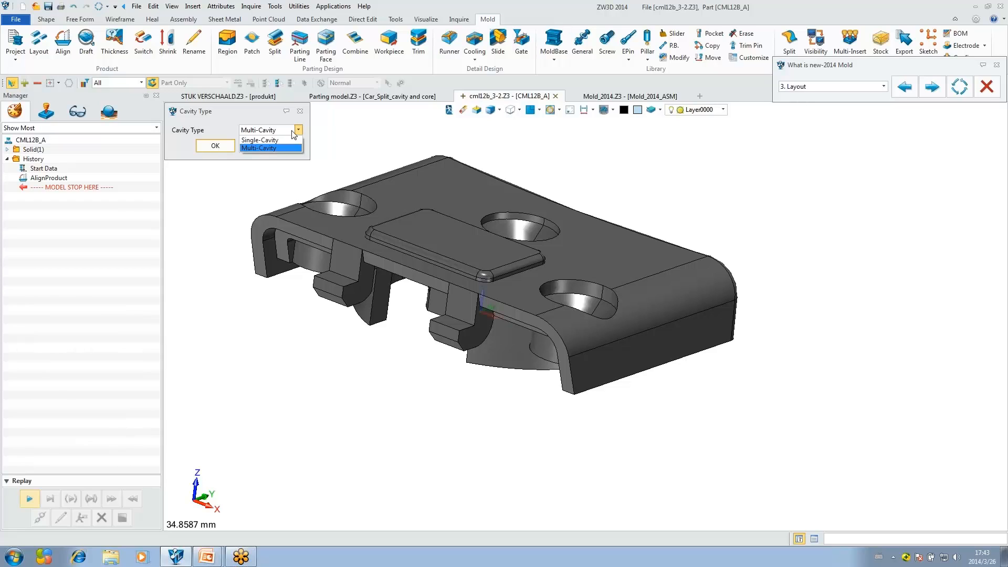
{"action": "left_click", "coordinate": [268, 148]}
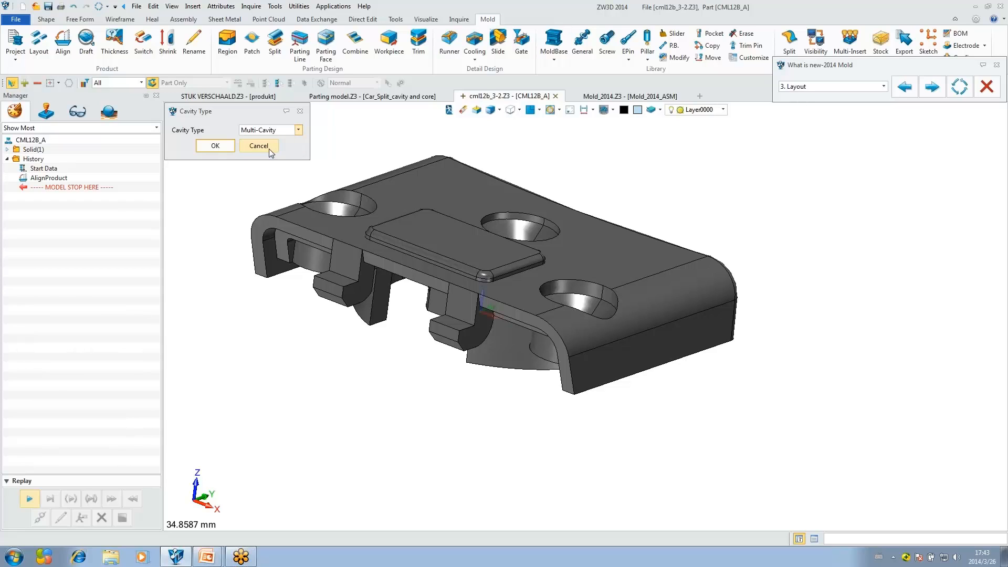
{"action": "left_click", "coordinate": [205, 149]}
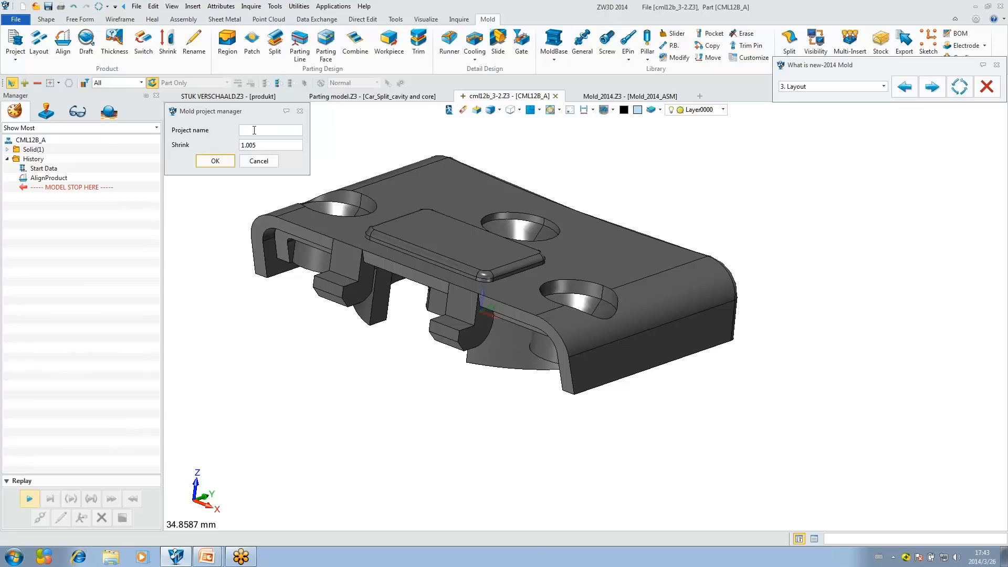
Step: Create the mold project Mold-14 with a shrink of 1.005 and display its assembly structure
{"action": "type", "text": "Mold-14"}
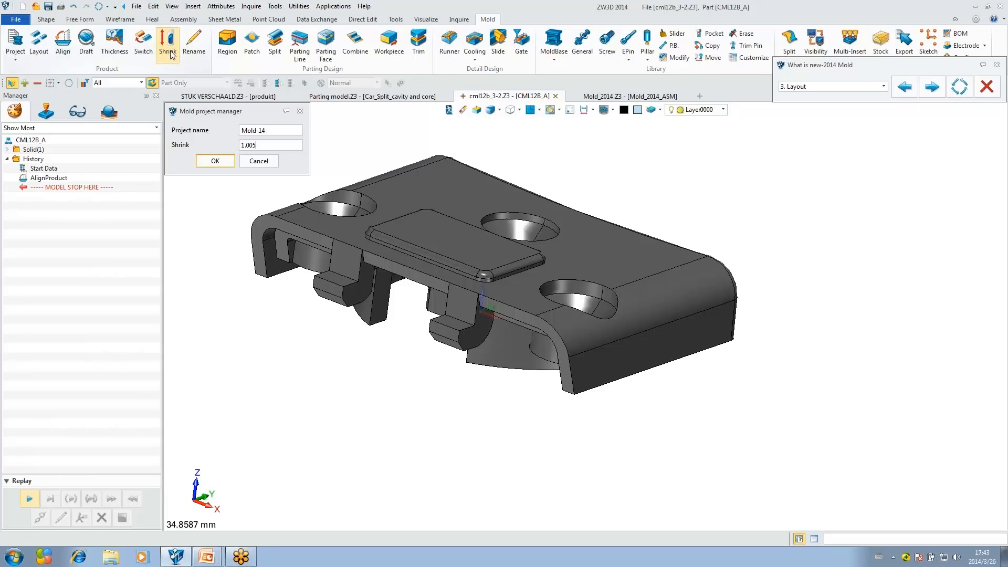
{"action": "left_click", "coordinate": [215, 161]}
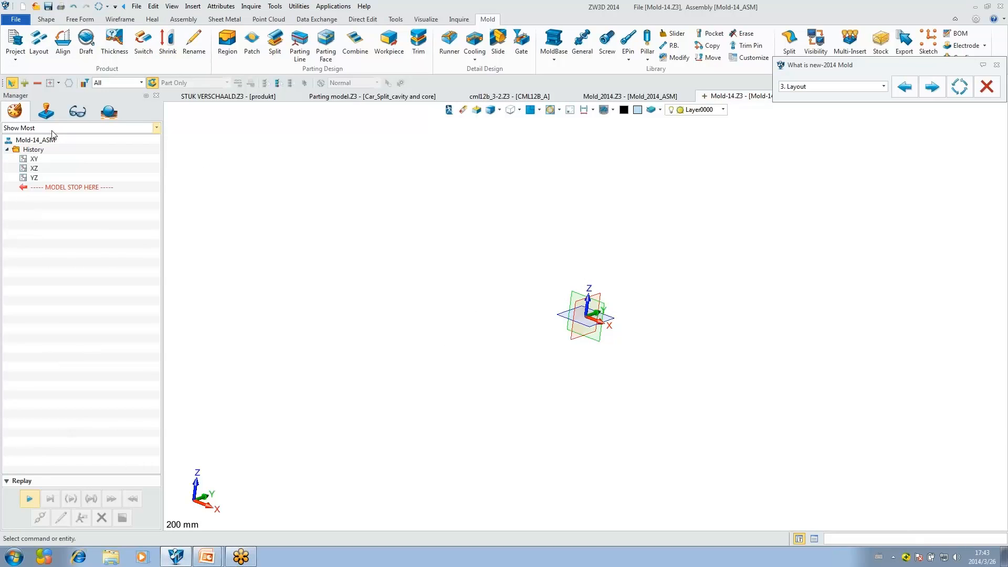
{"action": "left_click", "coordinate": [50, 115]}
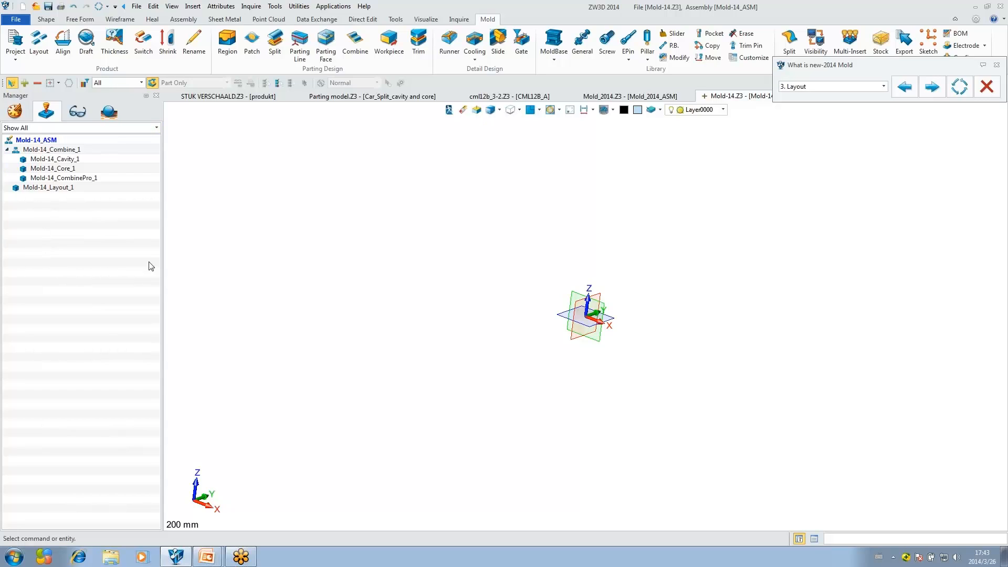
{"action": "scroll", "coordinate": [441, 286], "scroll_direction": "down", "scroll_amount": 1}
{"action": "mouse_move", "coordinate": [446, 285]}
{"action": "middle_mouse_down"}
{"action": "mouse_move", "coordinate": [439, 299]}
{"action": "mouse_move", "coordinate": [430, 292]}
{"action": "middle_mouse_up"}
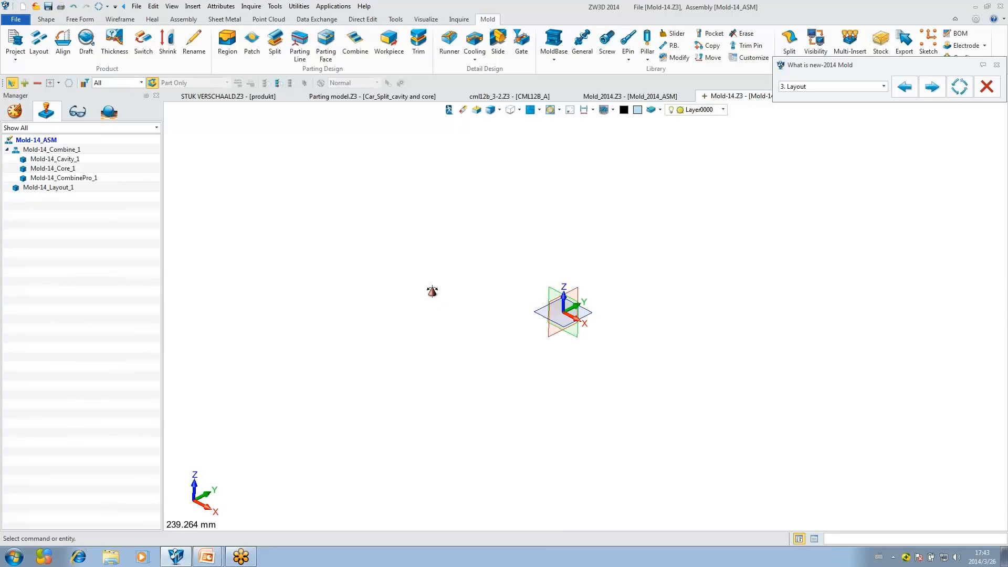
Step: Begin defining a rectangular cavity layout with Y Symmetrical direction and 2 cavities in X
{"action": "left_click", "coordinate": [45, 50]}
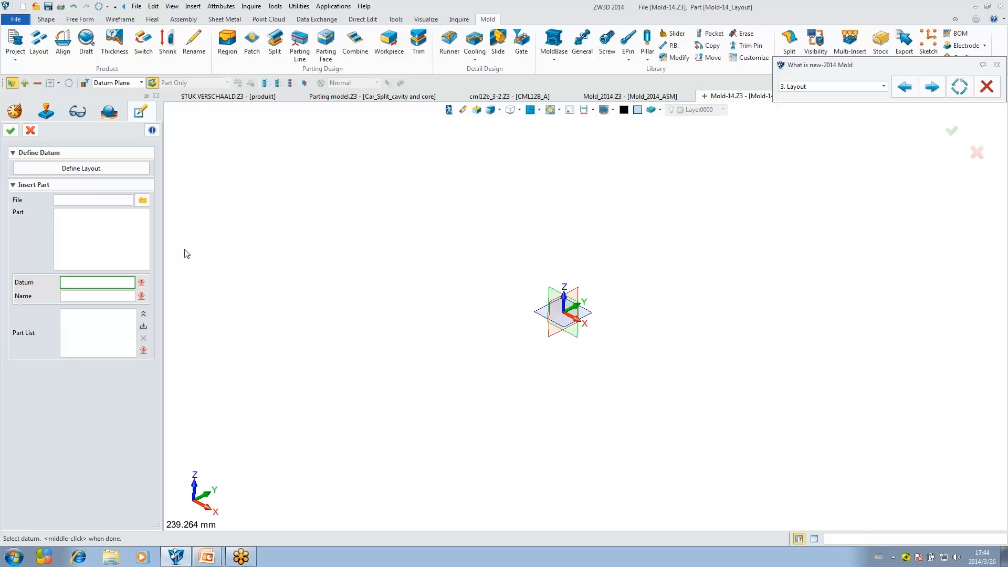
{"action": "left_click", "coordinate": [106, 168]}
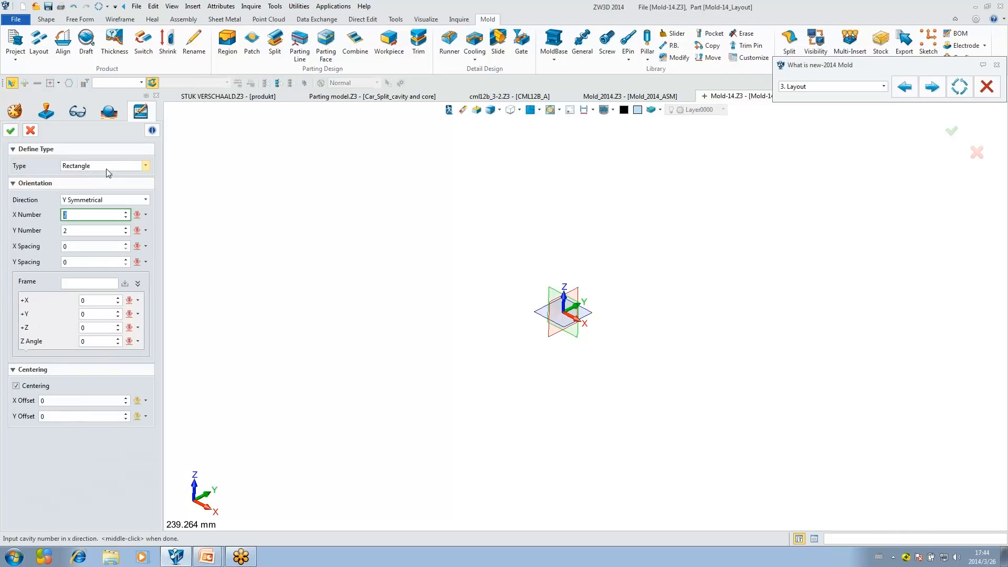
{"action": "left_click", "coordinate": [126, 201]}
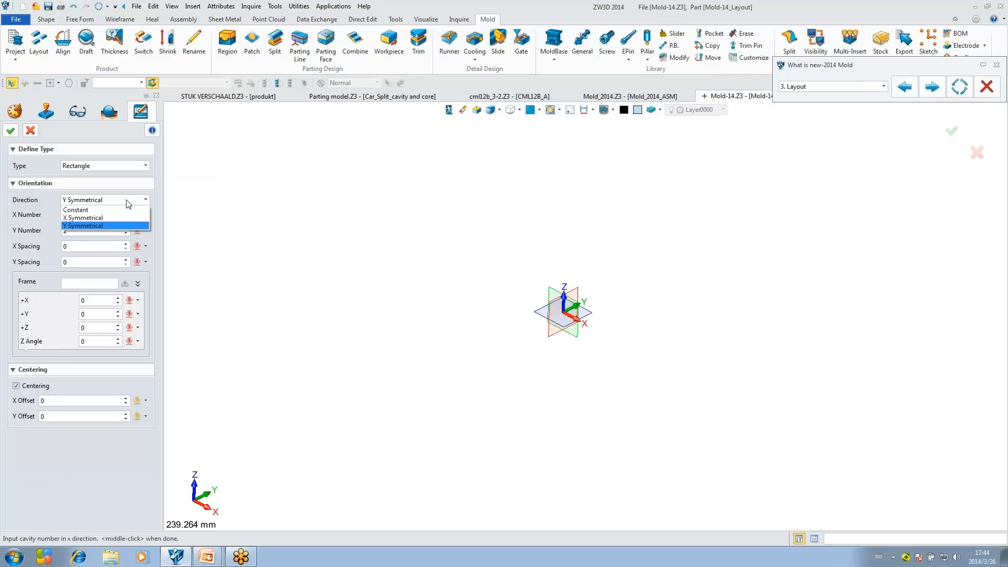
{"action": "left_click", "coordinate": [114, 225]}
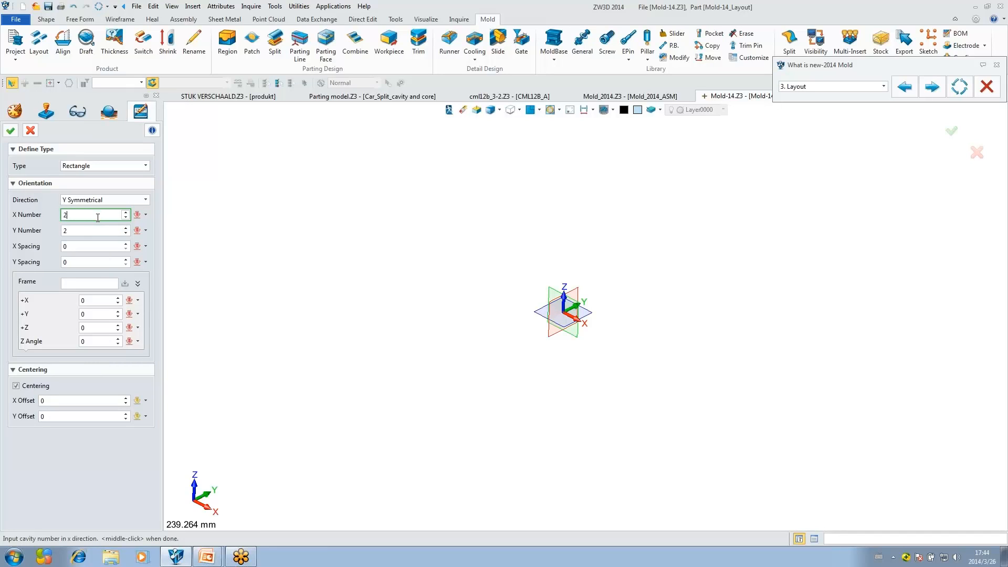
Step: Set the layout's X spacing and Y spacing to 60 and inspect the cavity datums
{"action": "left_click", "coordinate": [97, 246]}
{"action": "type", "text": "60"}
{"action": "left_click", "coordinate": [84, 260]}
{"action": "left_click_drag", "start_coordinate": [88, 262], "coordinate": [51, 263]}
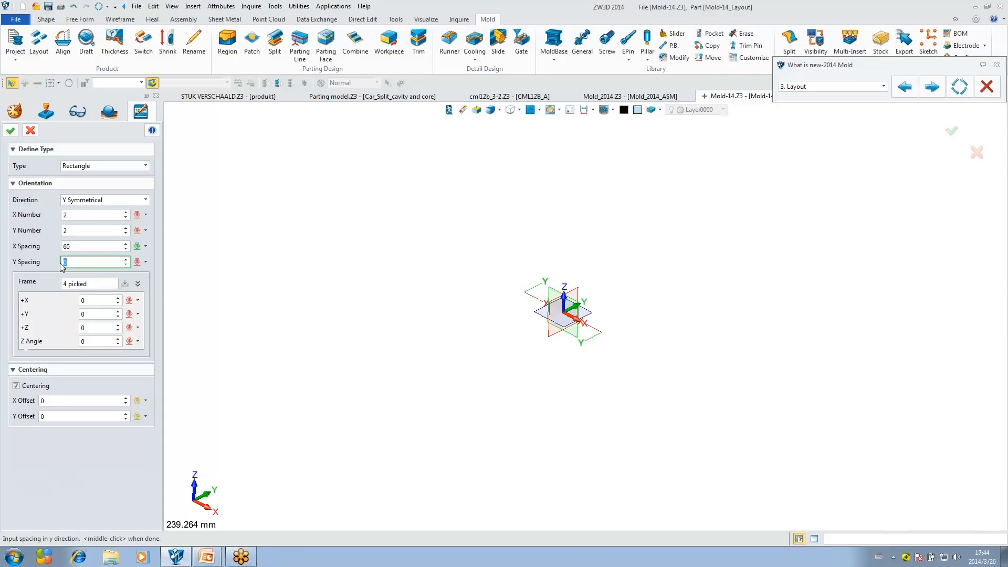
{"action": "type", "text": "60"}
{"action": "right_click_drag", "start_coordinate": [441, 294], "coordinate": [457, 315]}
{"action": "scroll", "coordinate": [529, 287], "scroll_direction": "up", "scroll_amount": 3}
{"action": "right_click_drag", "start_coordinate": [519, 303], "coordinate": [510, 266]}
{"action": "scroll", "coordinate": [565, 283], "scroll_direction": "up", "scroll_amount": 2}
{"action": "scroll", "coordinate": [565, 283], "scroll_direction": "down", "scroll_amount": 1}
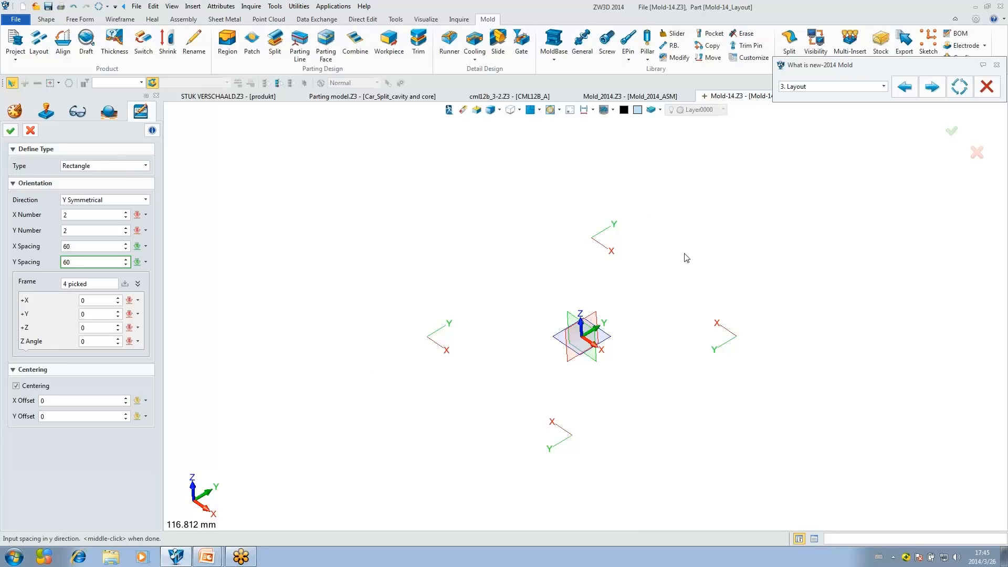
Step: Try the X Symmetrical direction on the cavity layout and return it to Y Symmetrical
{"action": "left_click", "coordinate": [111, 199]}
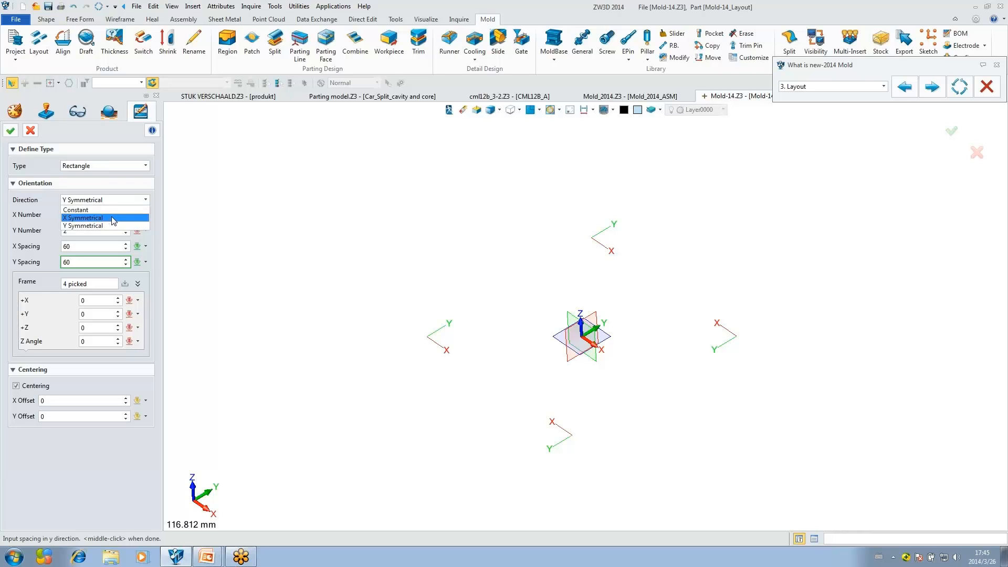
{"action": "left_click", "coordinate": [110, 217]}
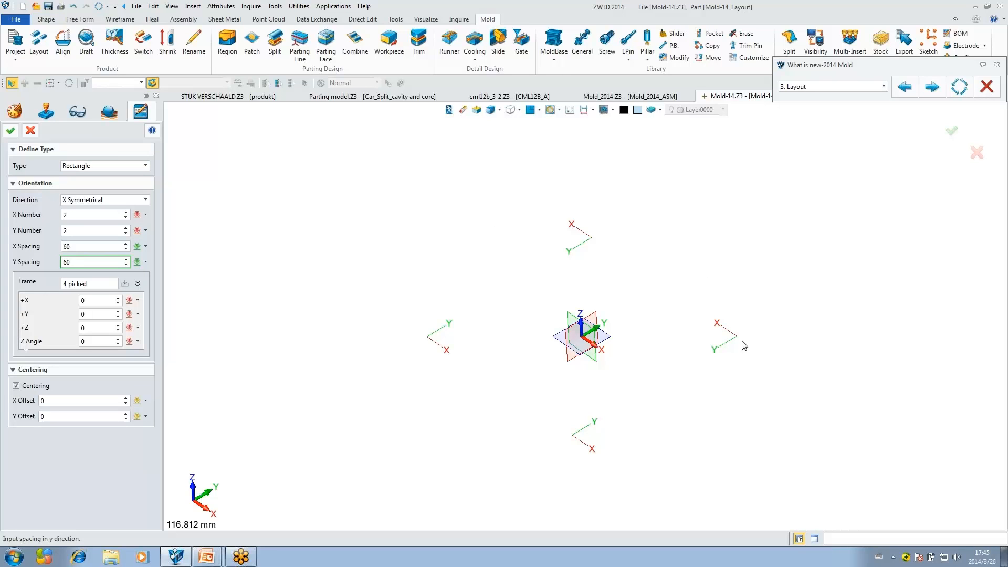
{"action": "left_click", "coordinate": [145, 200]}
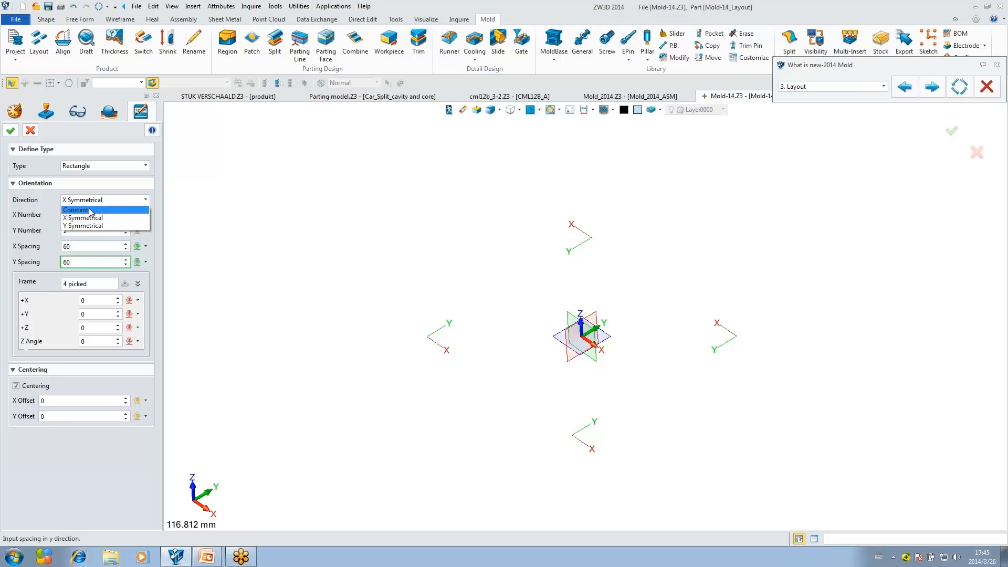
{"action": "left_click", "coordinate": [87, 226]}
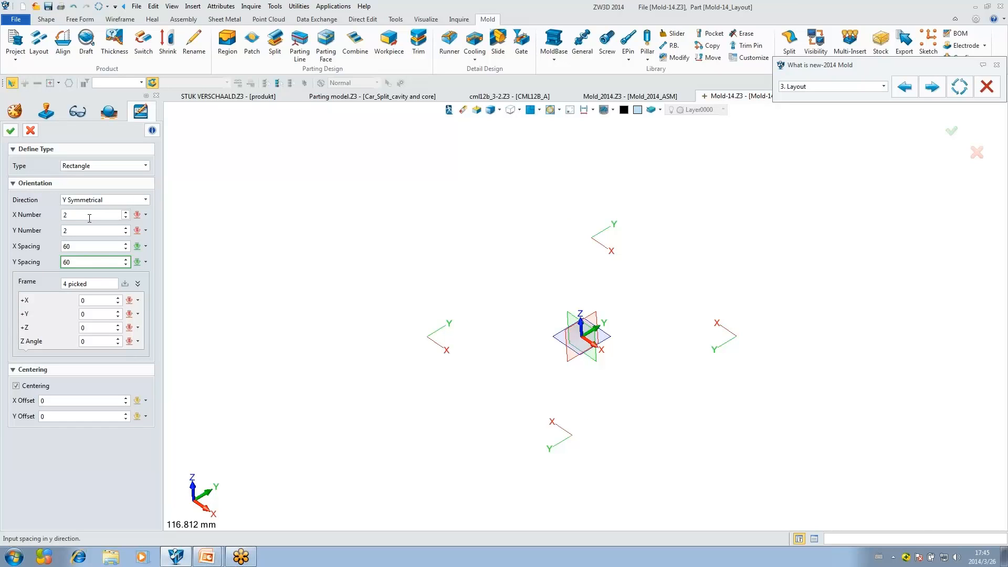
Step: Confirm the layout definition and load the file cml12b_3-2 as the source of the parts to insert
{"action": "left_click", "coordinate": [10, 132]}
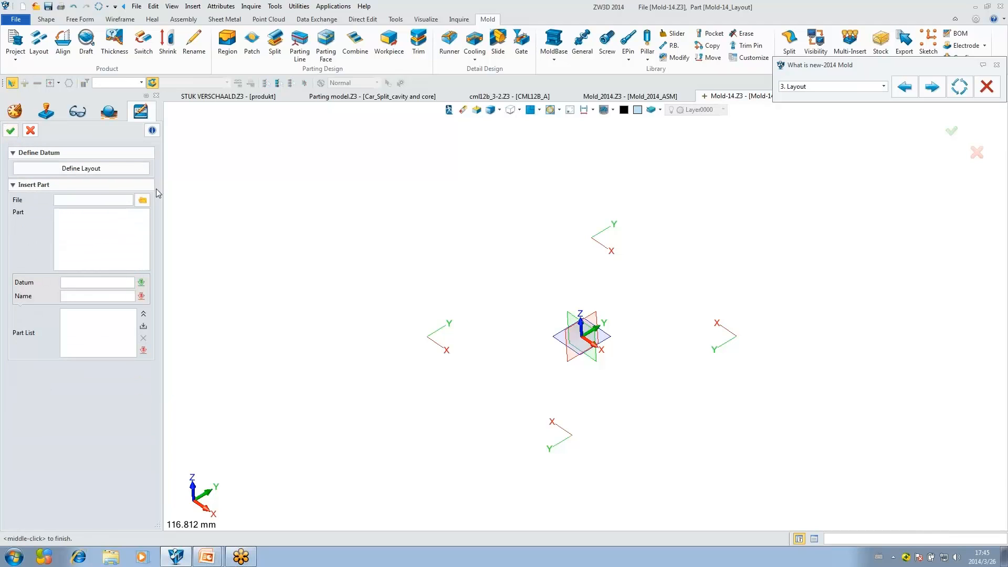
{"action": "middle_click_drag", "start_coordinate": [433, 268], "coordinate": [445, 280]}
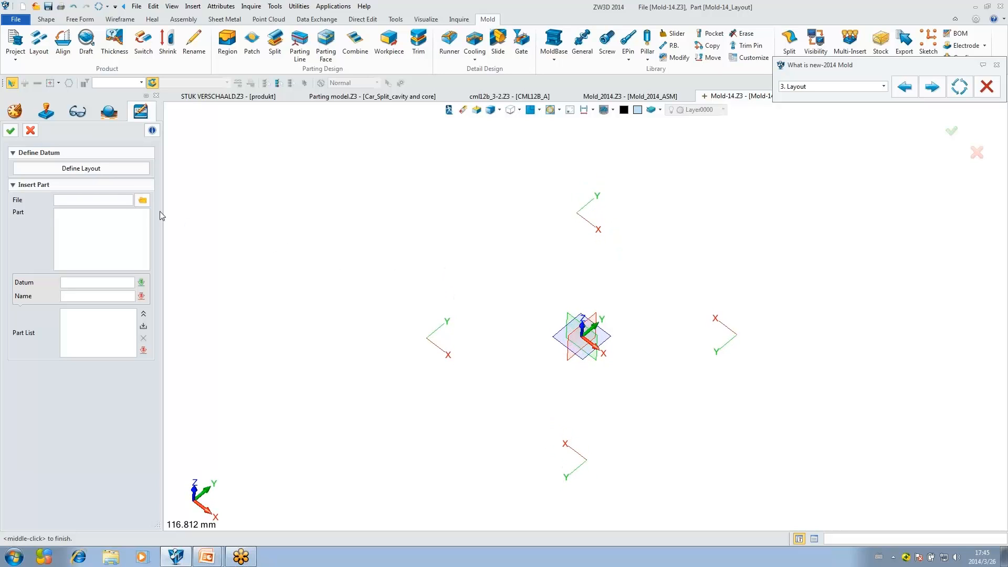
{"action": "left_click", "coordinate": [142, 200]}
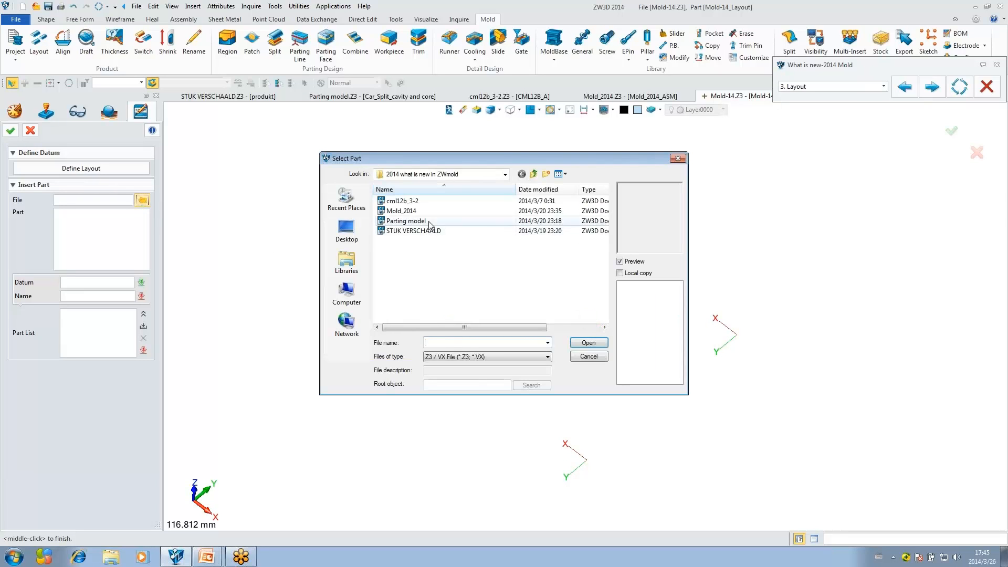
{"action": "left_click", "coordinate": [434, 204]}
{"action": "double_click", "coordinate": [407, 204]}
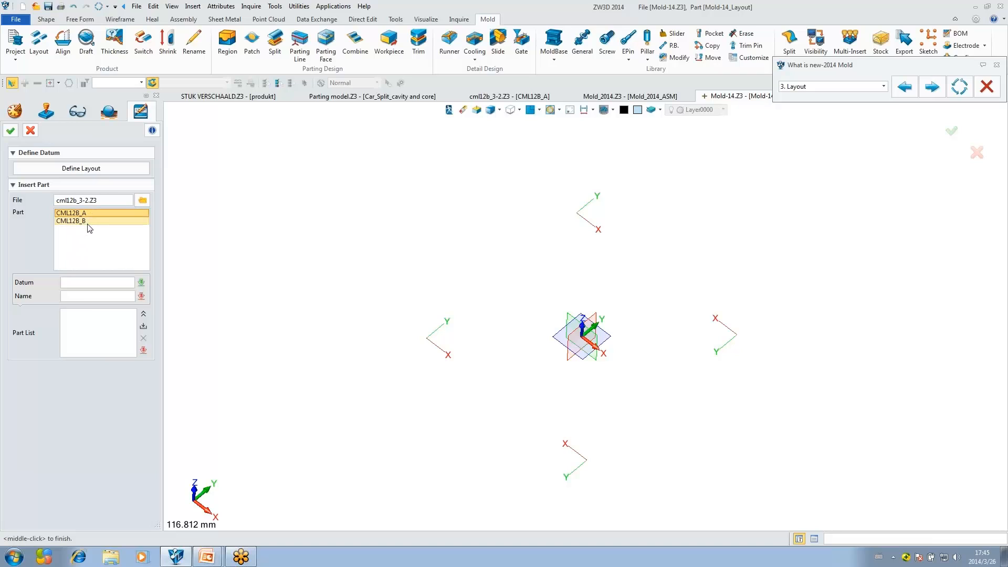
Step: Insert CML12B_A at all four layout datums, add it to the part list and inspect the arrangement
{"action": "left_click", "coordinate": [88, 283]}
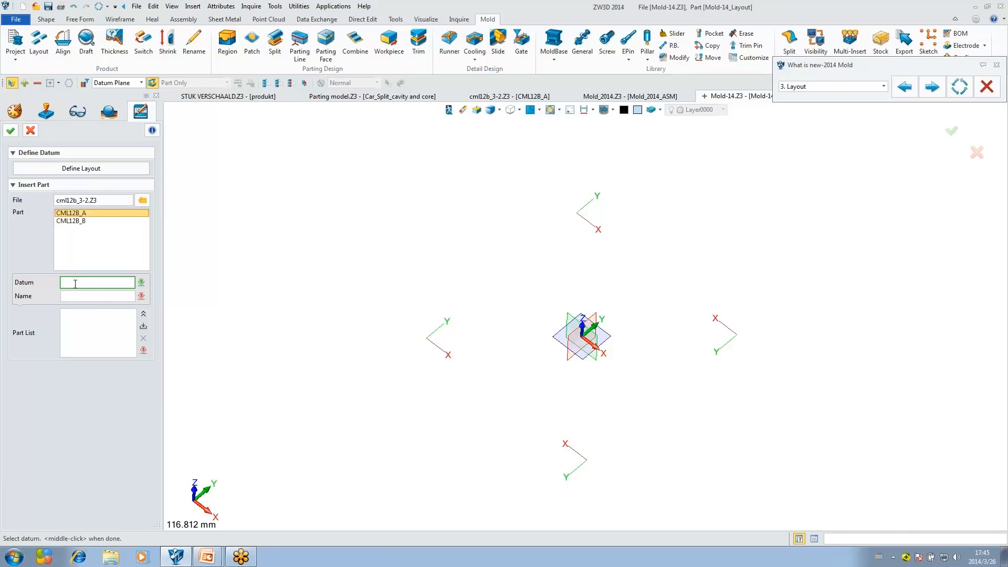
{"action": "left_click", "coordinate": [587, 219]}
{"action": "left_click", "coordinate": [734, 340]}
{"action": "left_click", "coordinate": [432, 340]}
{"action": "left_click", "coordinate": [584, 461]}
{"action": "left_click", "coordinate": [144, 326]}
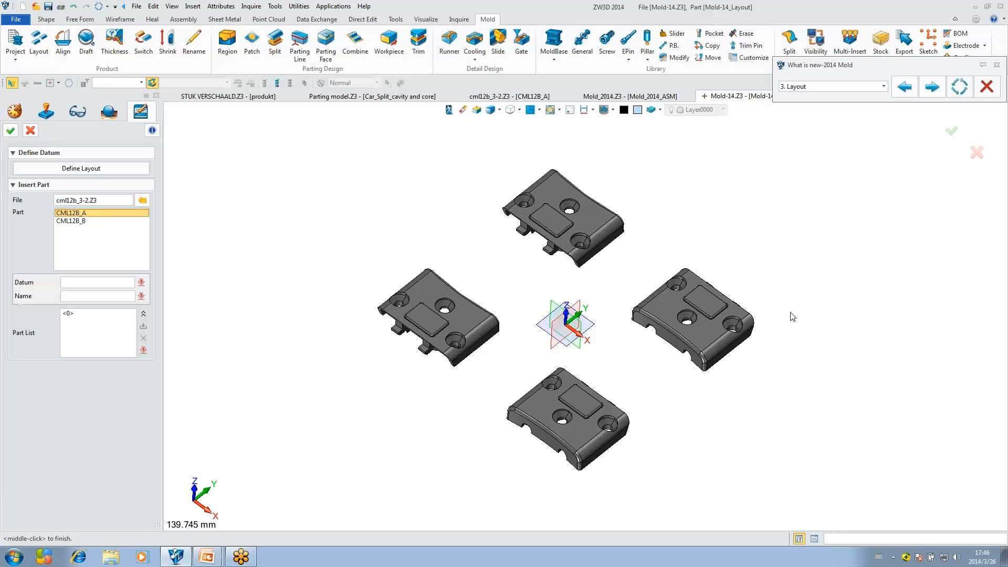
{"action": "scroll", "coordinate": [793, 317], "scroll_direction": "up", "scroll_amount": 1}
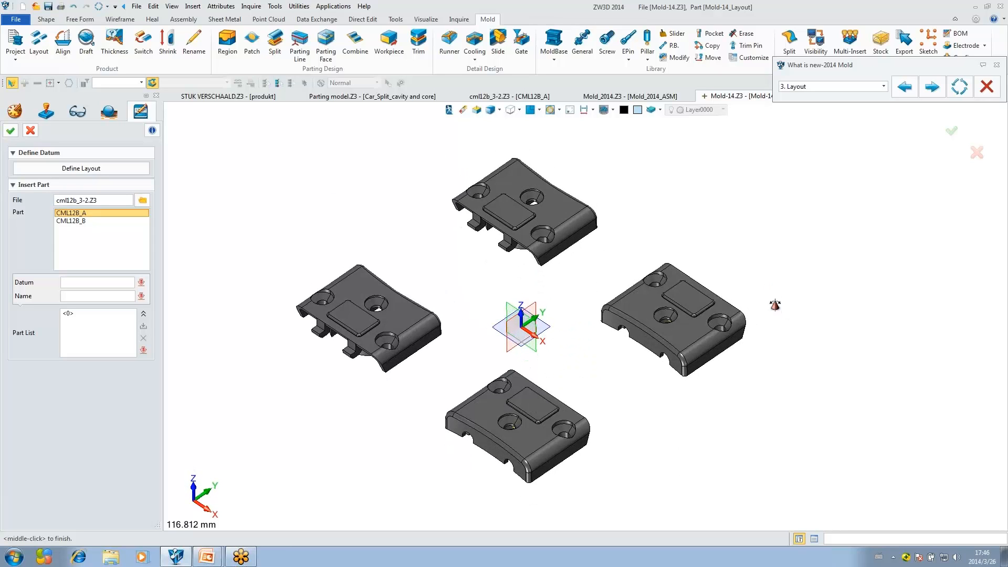
{"action": "scroll", "coordinate": [776, 316], "scroll_direction": "down", "scroll_amount": 1}
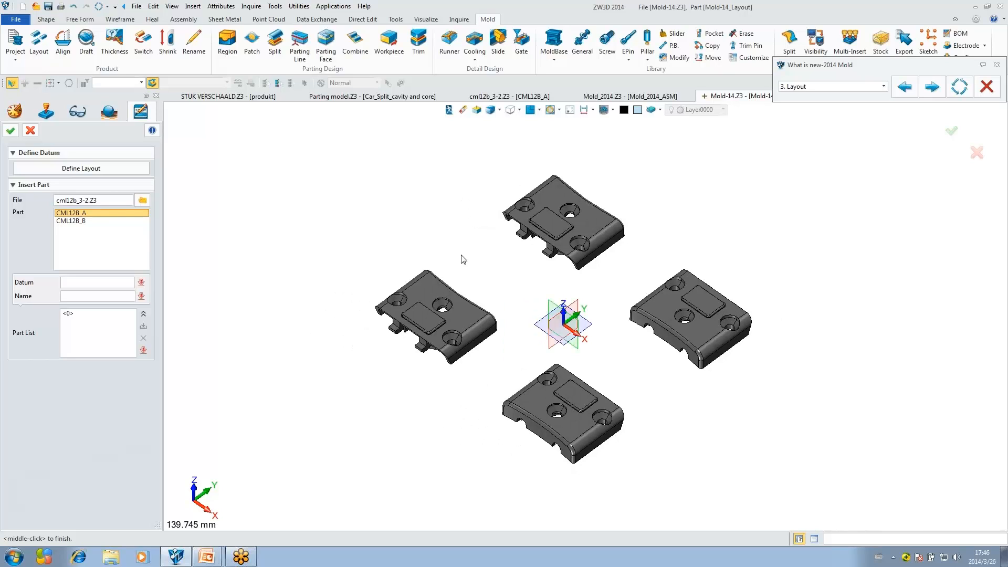
Step: Remove the last two picked datums from the CML12B_A entry in the part list and update the entry
{"action": "left_click", "coordinate": [79, 315]}
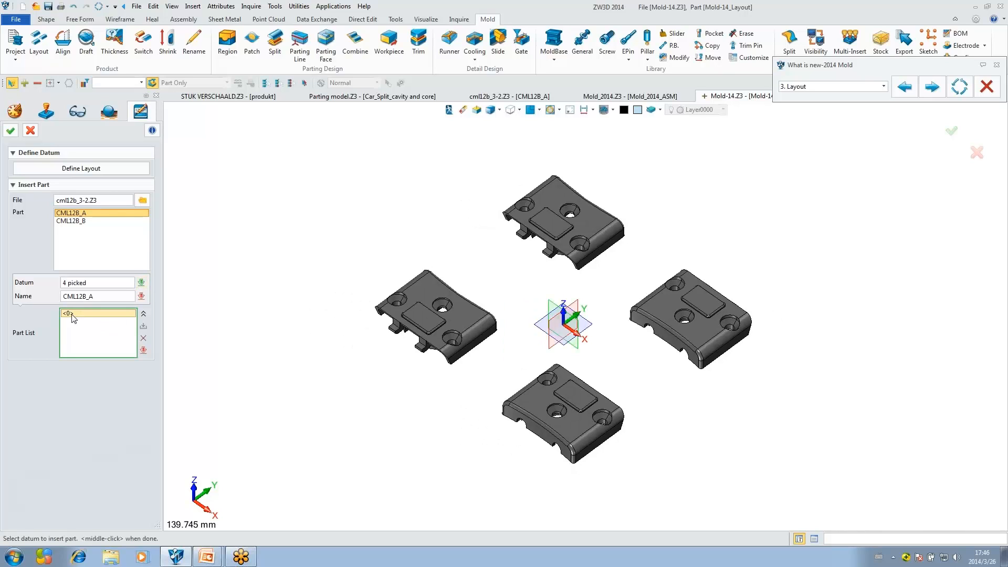
{"action": "left_click", "coordinate": [106, 283]}
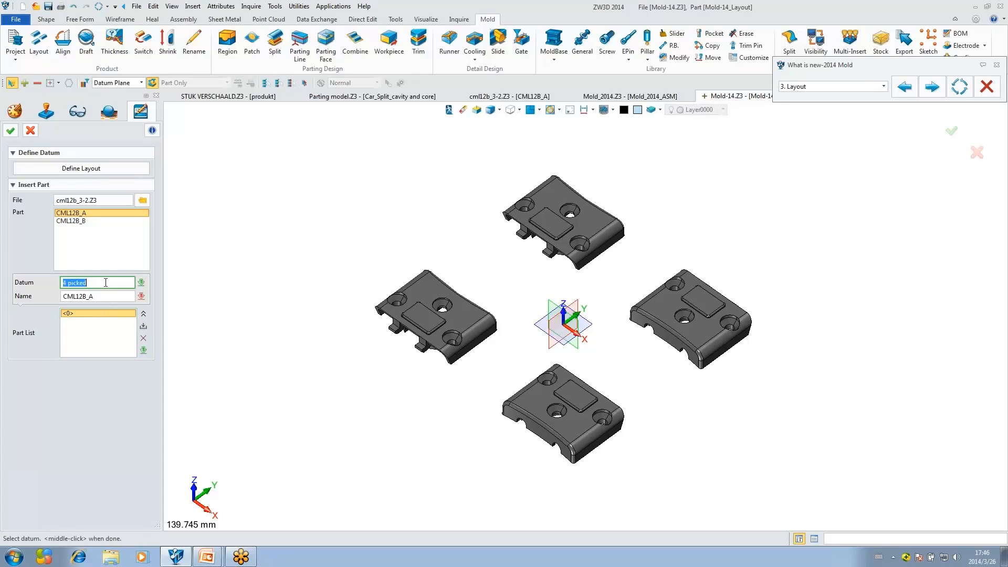
{"action": "right_click", "coordinate": [210, 274]}
{"action": "left_click", "coordinate": [248, 335]}
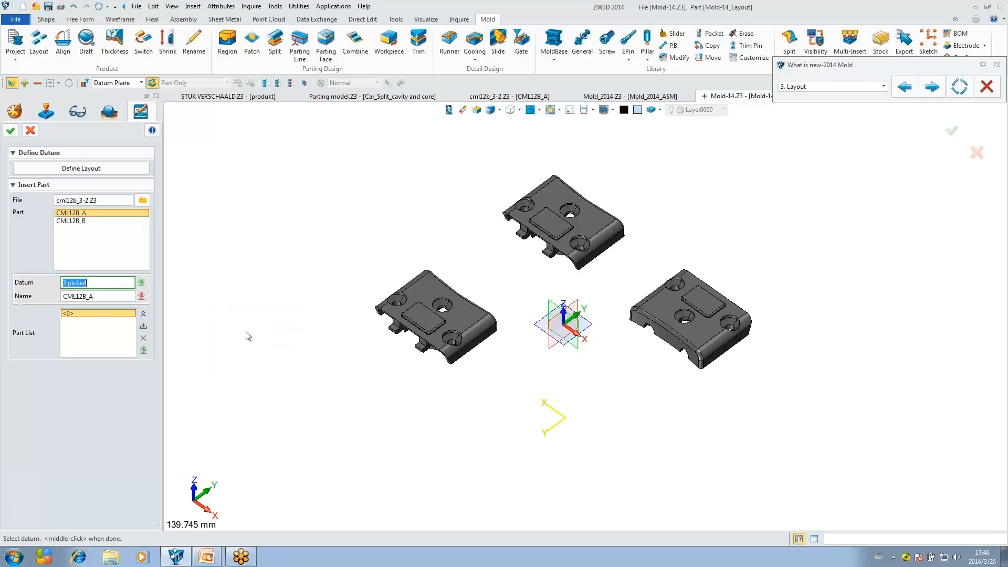
{"action": "right_click", "coordinate": [215, 281]}
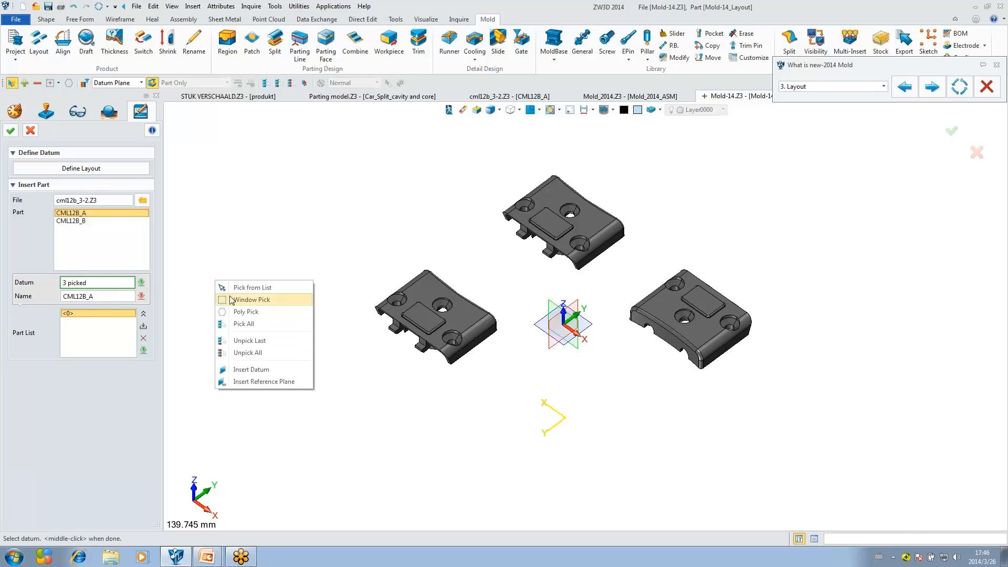
{"action": "left_click", "coordinate": [244, 341]}
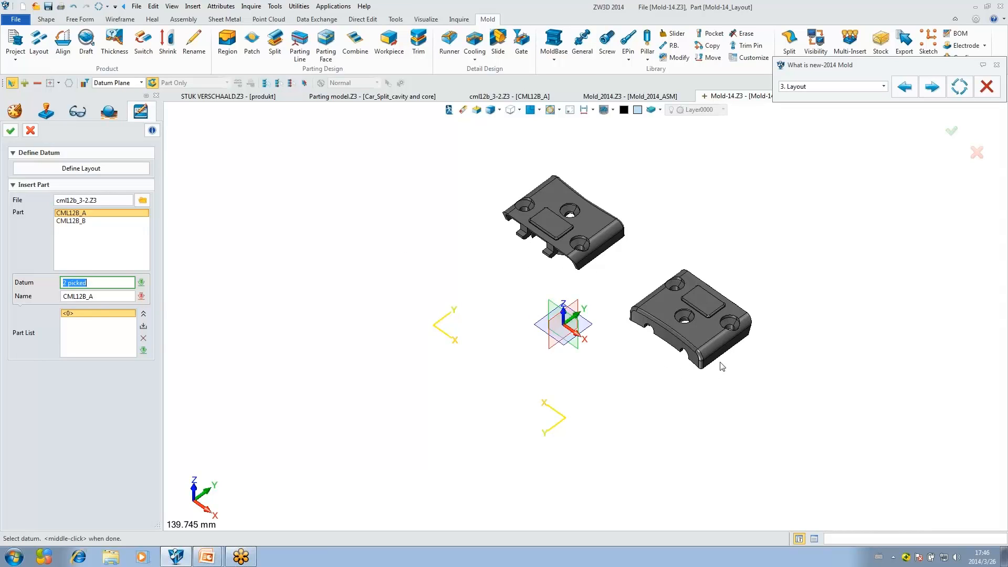
{"action": "left_click", "coordinate": [143, 327]}
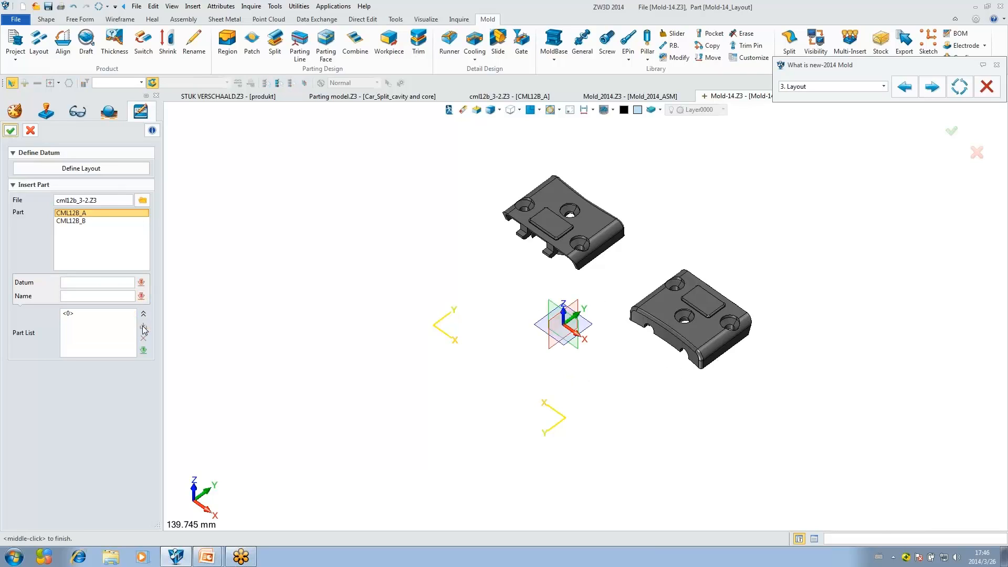
Step: Insert CML12B_B at the two free layout datums, add it to the part list and finish the layout
{"action": "left_click", "coordinate": [84, 283]}
{"action": "left_click", "coordinate": [436, 329]}
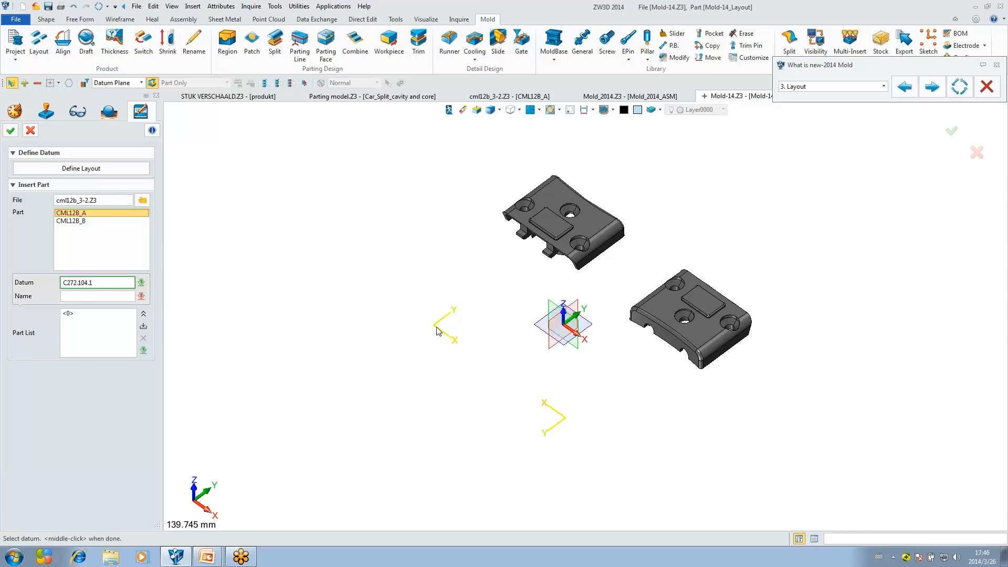
{"action": "left_click", "coordinate": [560, 419]}
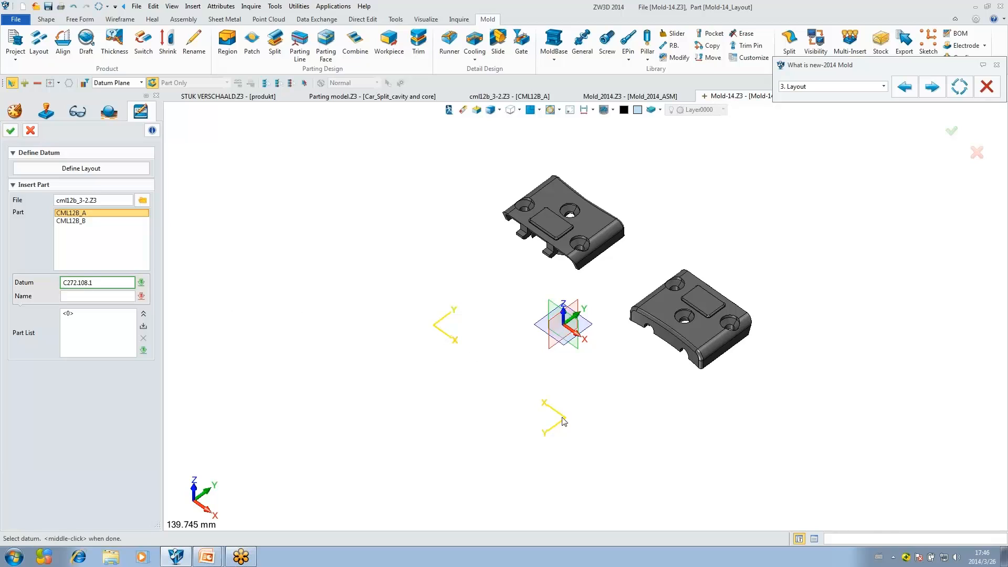
{"action": "left_click", "coordinate": [85, 222]}
{"action": "left_click", "coordinate": [142, 325]}
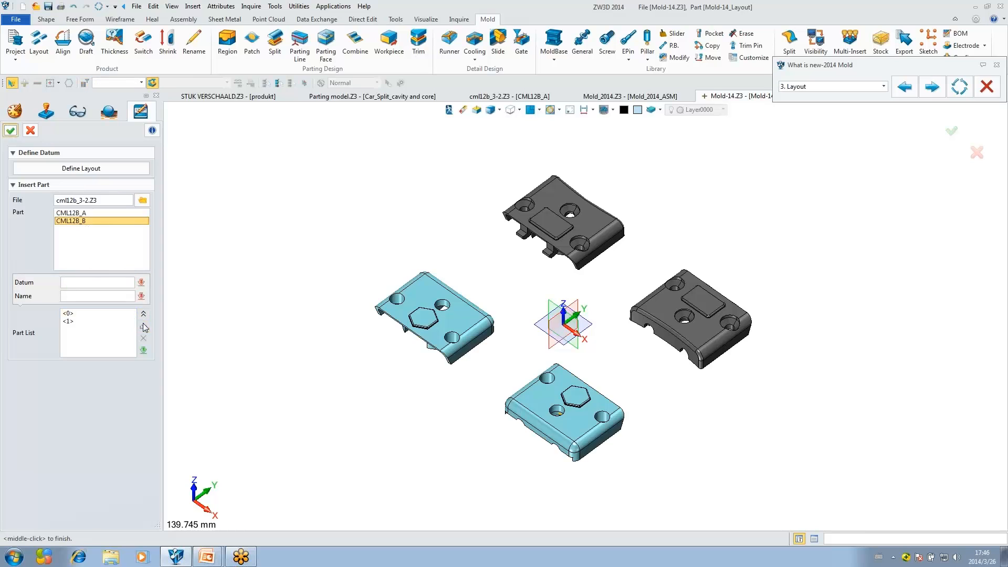
{"action": "mouse_move", "coordinate": [410, 221]}
{"action": "right_mouse_down"}
{"action": "mouse_move", "coordinate": [416, 272]}
{"action": "mouse_move", "coordinate": [394, 219]}
{"action": "mouse_move", "coordinate": [404, 236]}
{"action": "mouse_move", "coordinate": [402, 221]}
{"action": "right_mouse_up"}
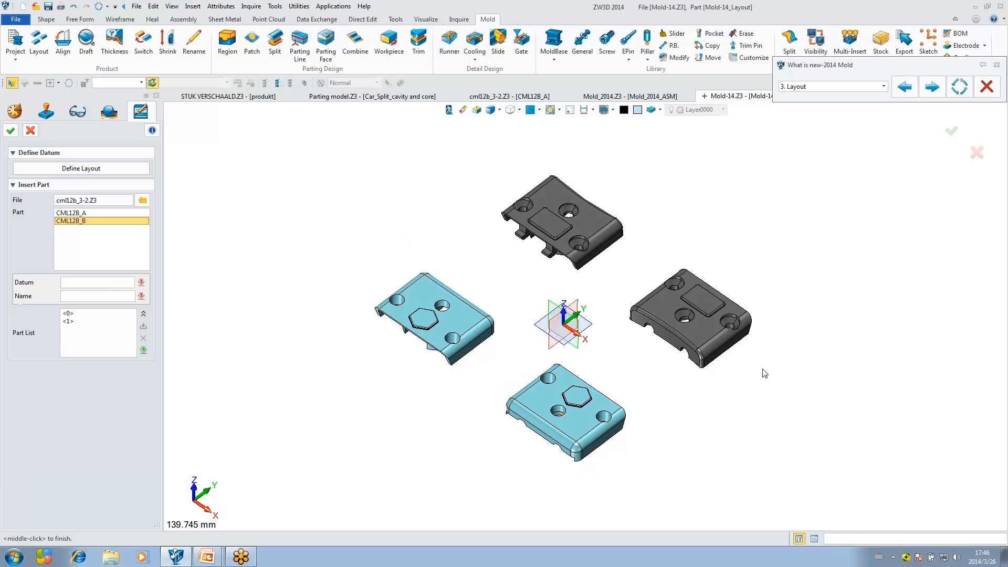
{"action": "left_click", "coordinate": [10, 131]}
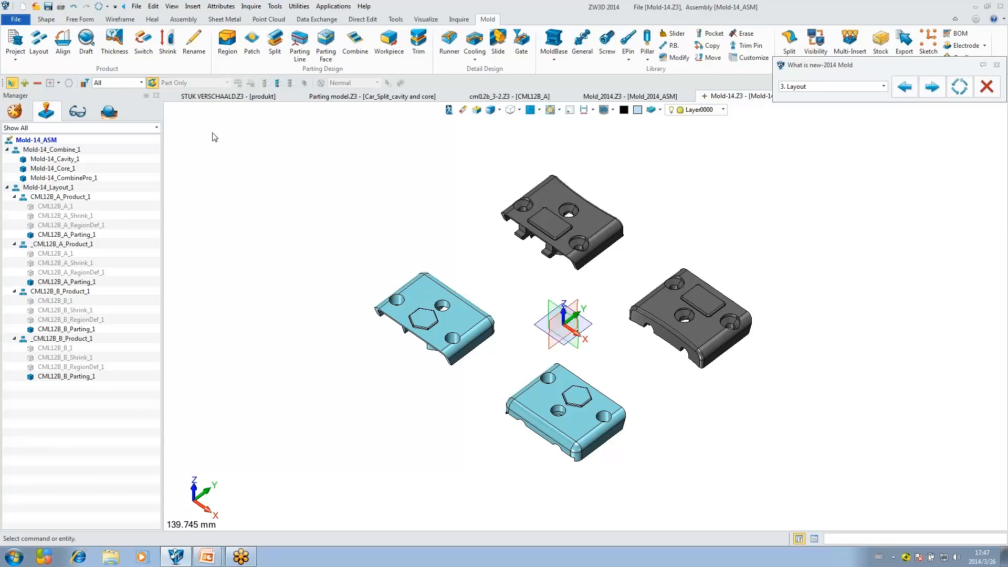
Step: Switch the active product to CML12B_A_Product and inspect its part from several angles
{"action": "left_click", "coordinate": [143, 43]}
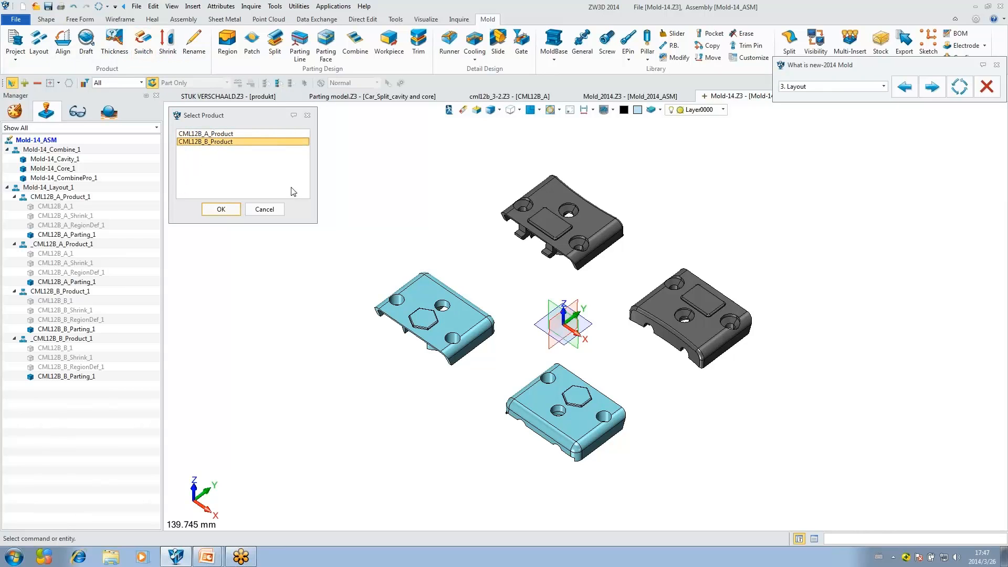
{"action": "left_click", "coordinate": [218, 134]}
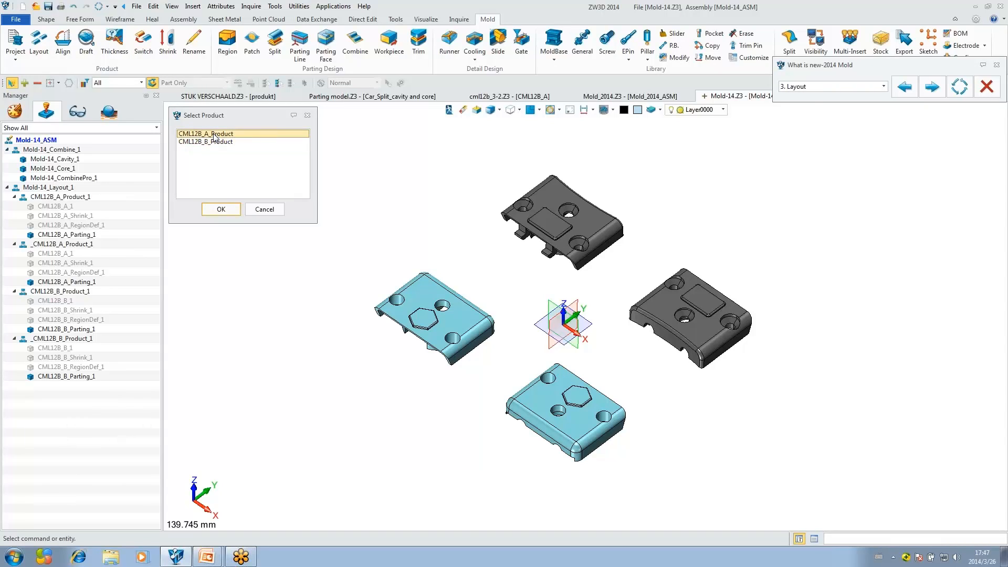
{"action": "left_click", "coordinate": [221, 210]}
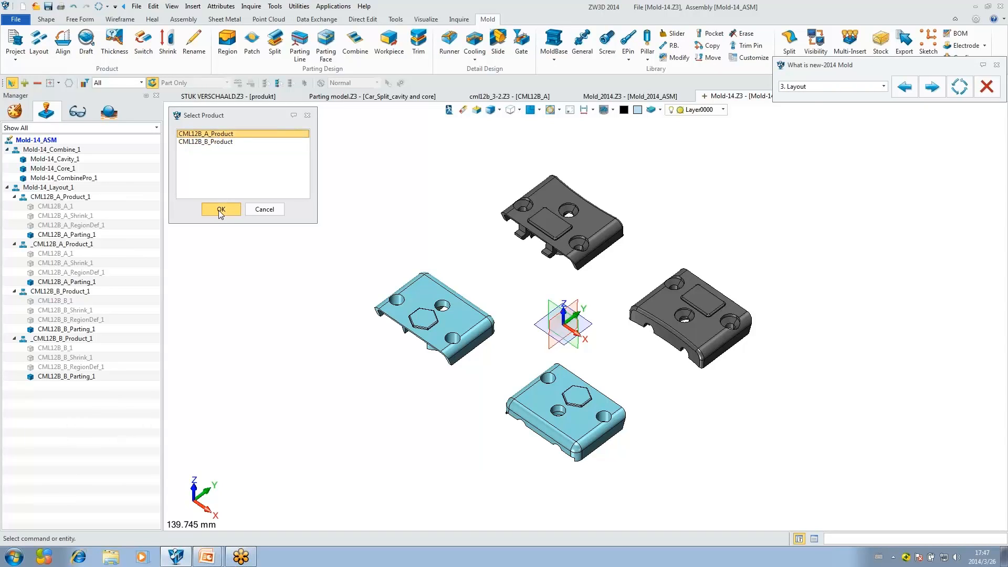
{"action": "scroll", "coordinate": [615, 326], "scroll_direction": "up", "scroll_amount": 5}
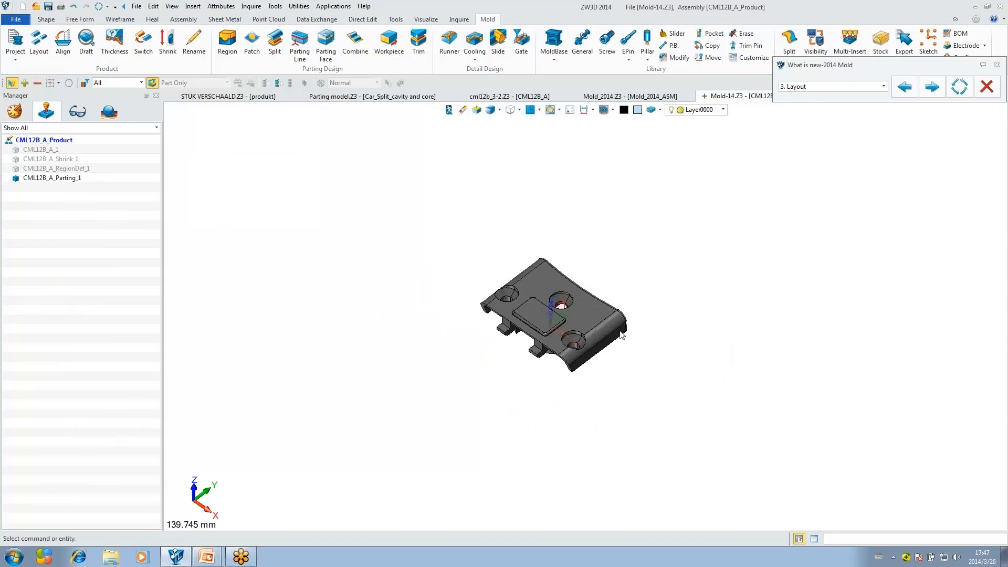
{"action": "scroll", "coordinate": [698, 263], "scroll_direction": "down", "scroll_amount": 2}
{"action": "mouse_move", "coordinate": [654, 220]}
{"action": "right_mouse_down"}
{"action": "mouse_move", "coordinate": [657, 209]}
{"action": "mouse_move", "coordinate": [639, 217]}
{"action": "right_mouse_up"}
{"action": "scroll", "coordinate": [639, 217], "scroll_direction": "up", "scroll_amount": 2}
{"action": "middle_click_drag", "start_coordinate": [631, 218], "coordinate": [668, 228]}
Step: Go to demo section 4, BOM and Pocket creating, and open the mold assembly's BOM, enlarging it to review the component rows
{"action": "left_click", "coordinate": [933, 87]}
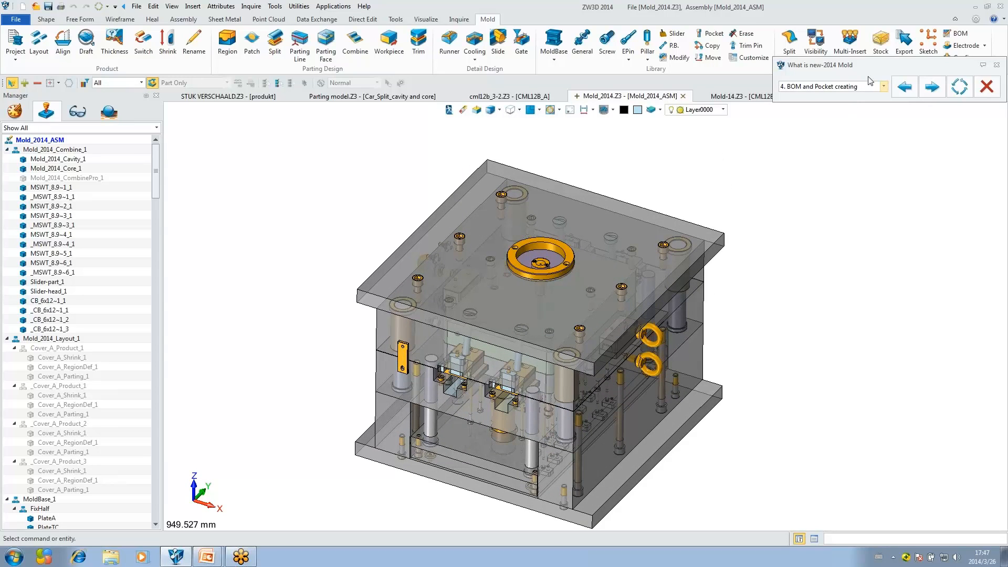
{"action": "mouse_move", "coordinate": [882, 70]}
{"action": "left_mouse_down"}
{"action": "mouse_move", "coordinate": [881, 109]}
{"action": "mouse_move", "coordinate": [880, 90]}
{"action": "left_mouse_up"}
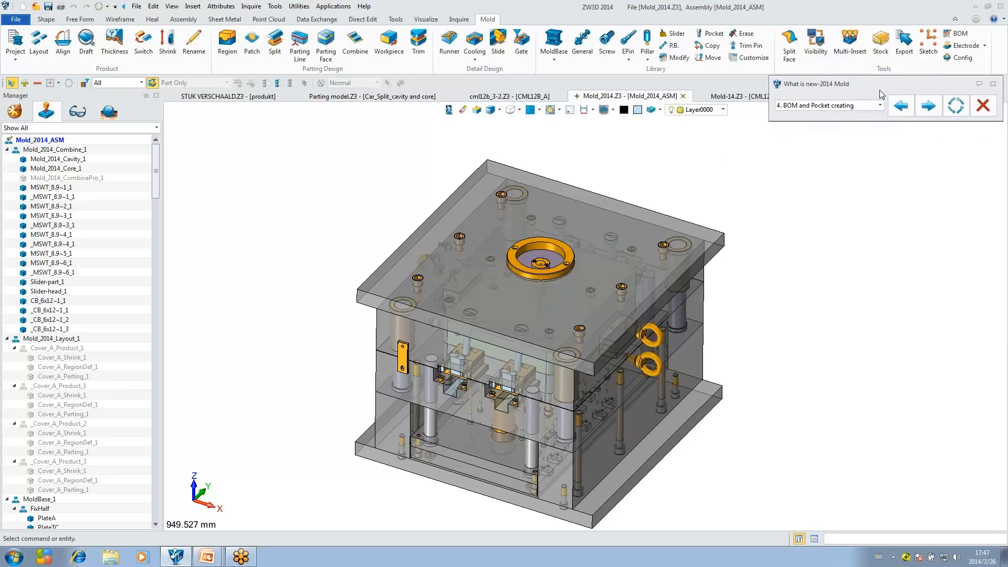
{"action": "left_click", "coordinate": [960, 34]}
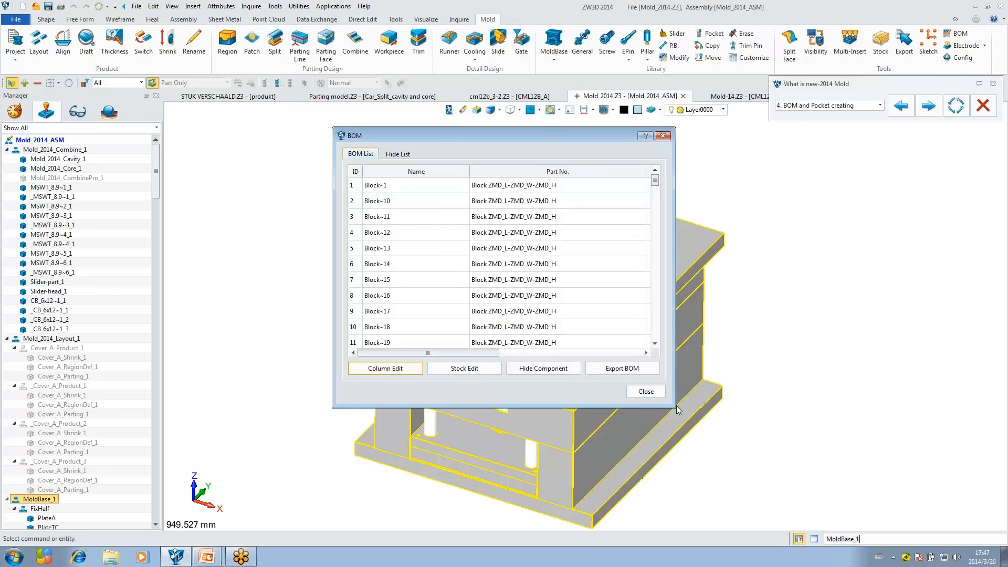
{"action": "left_click_drag", "start_coordinate": [678, 406], "coordinate": [933, 471]}
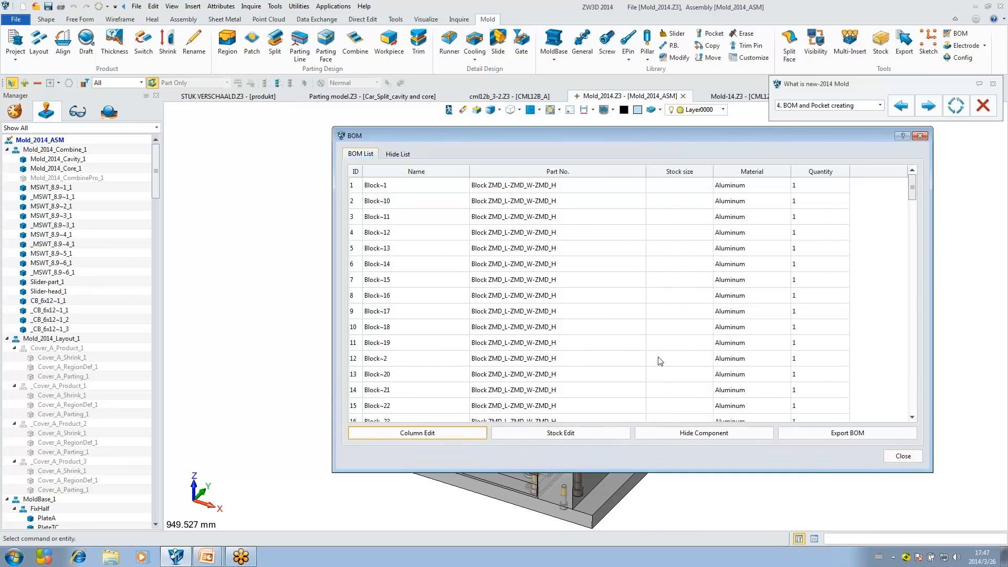
{"action": "scroll", "coordinate": [482, 315], "scroll_direction": "down", "scroll_amount": 9}
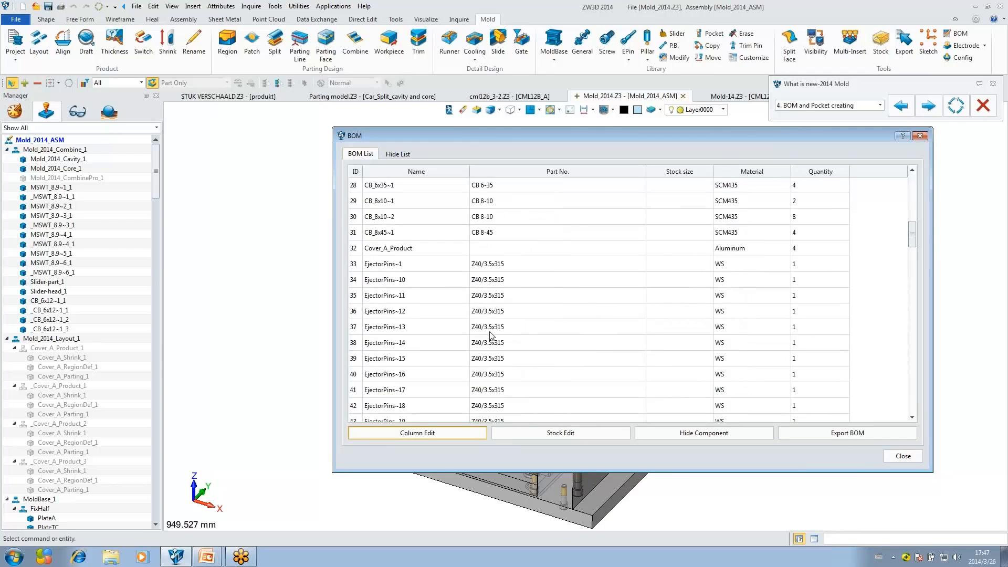
{"action": "scroll", "coordinate": [496, 332], "scroll_direction": "down", "scroll_amount": 16}
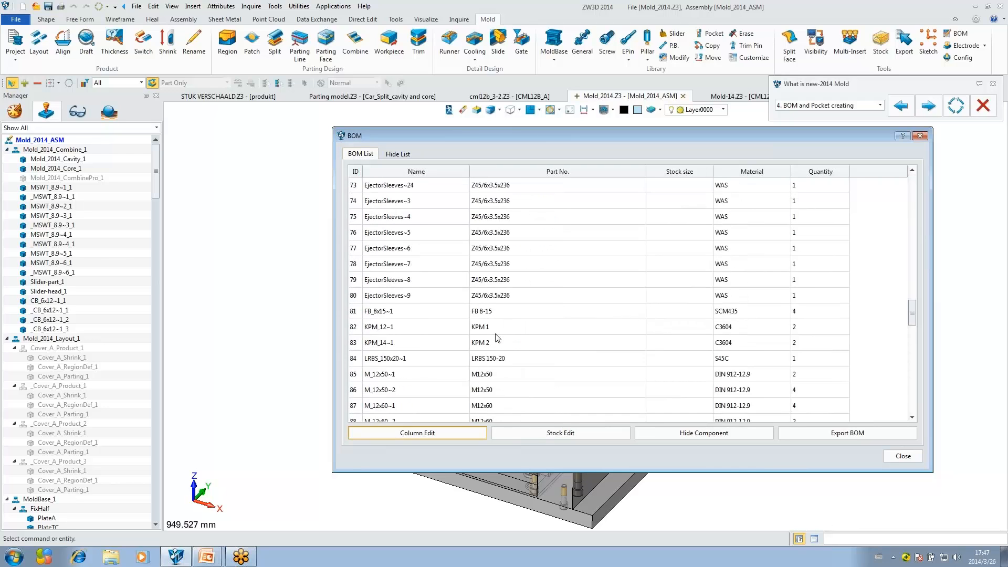
{"action": "scroll", "coordinate": [513, 337], "scroll_direction": "down", "scroll_amount": 2}
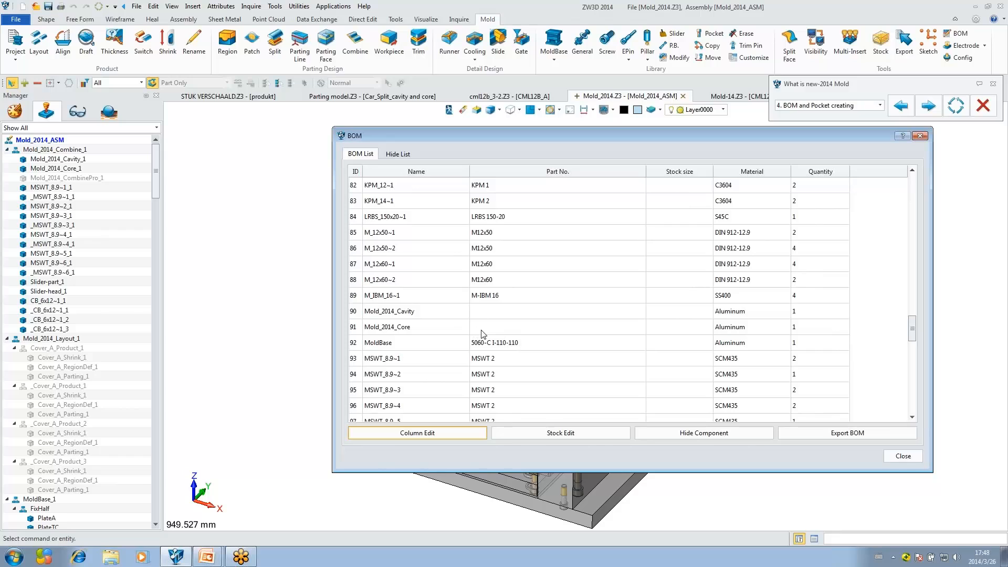
Step: Start a stock edit for Mold_2014_Cavity as a block, using the cavity's top face as plane and the cavity body as shape
{"action": "left_click", "coordinate": [441, 313]}
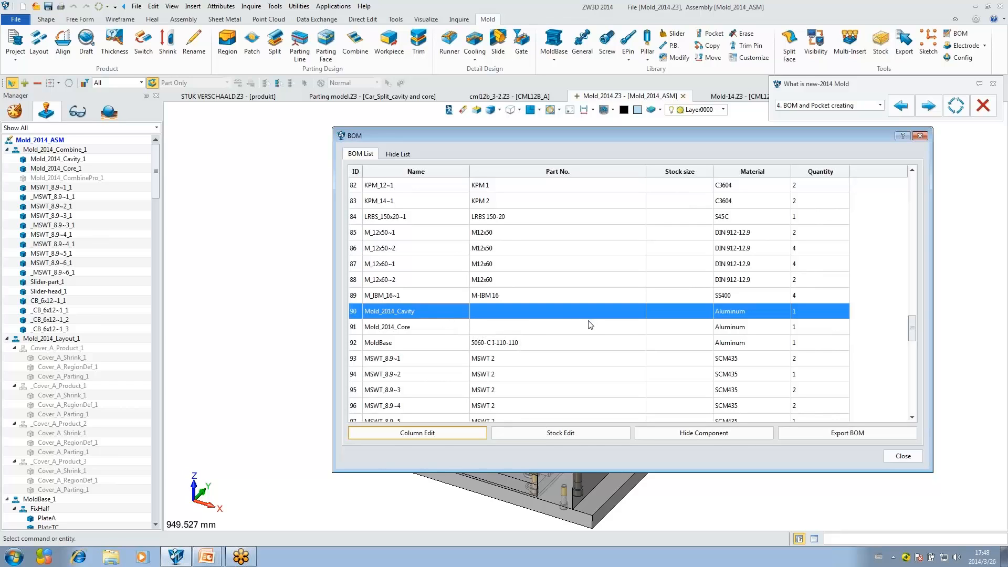
{"action": "left_click", "coordinate": [561, 434]}
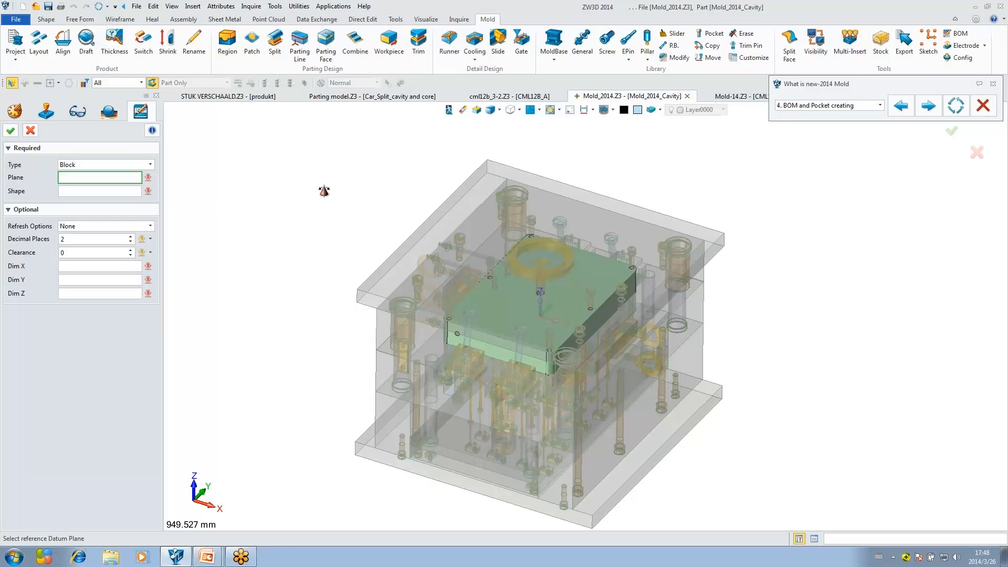
{"action": "middle_click_drag", "start_coordinate": [321, 187], "coordinate": [325, 209]}
{"action": "left_click", "coordinate": [514, 321]}
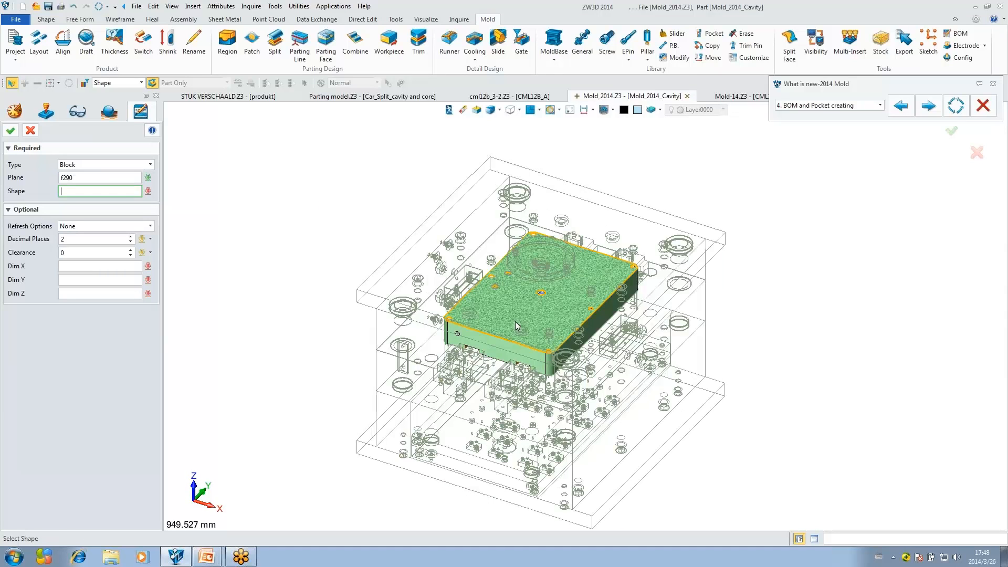
{"action": "left_click", "coordinate": [525, 319]}
{"action": "middle_click", "coordinate": [537, 317]}
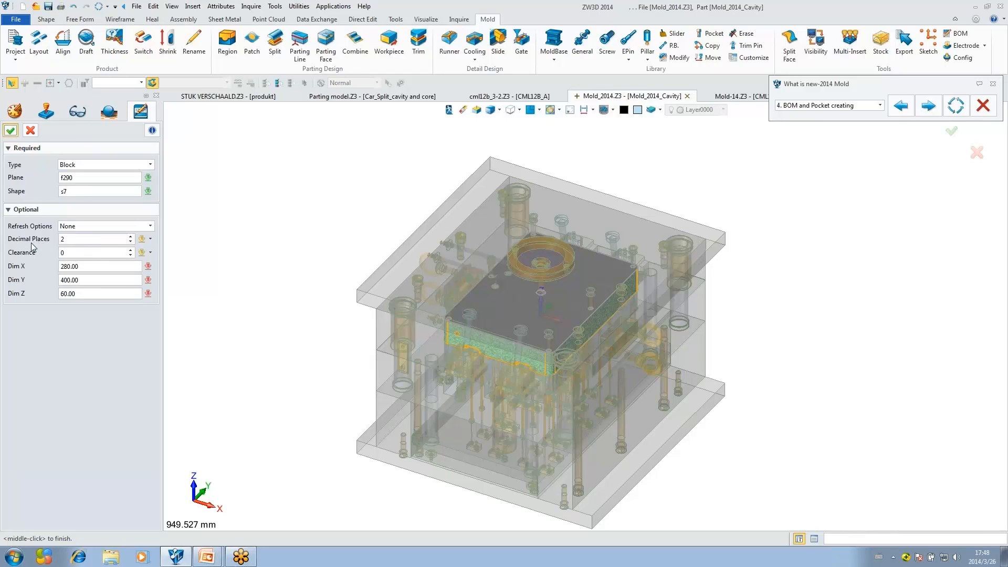
Step: Set the cavity stock's decimal places to 0, add clearance for a 284x404x64 stock size, confirm it and close the BOM
{"action": "left_click", "coordinate": [88, 240]}
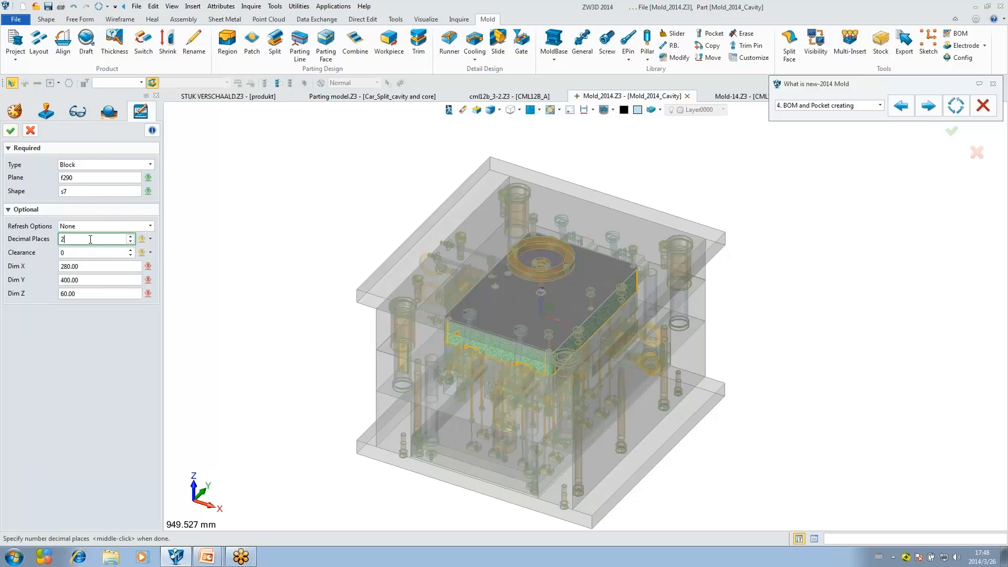
{"action": "scroll", "coordinate": [90, 239], "scroll_direction": "down", "scroll_amount": 1}
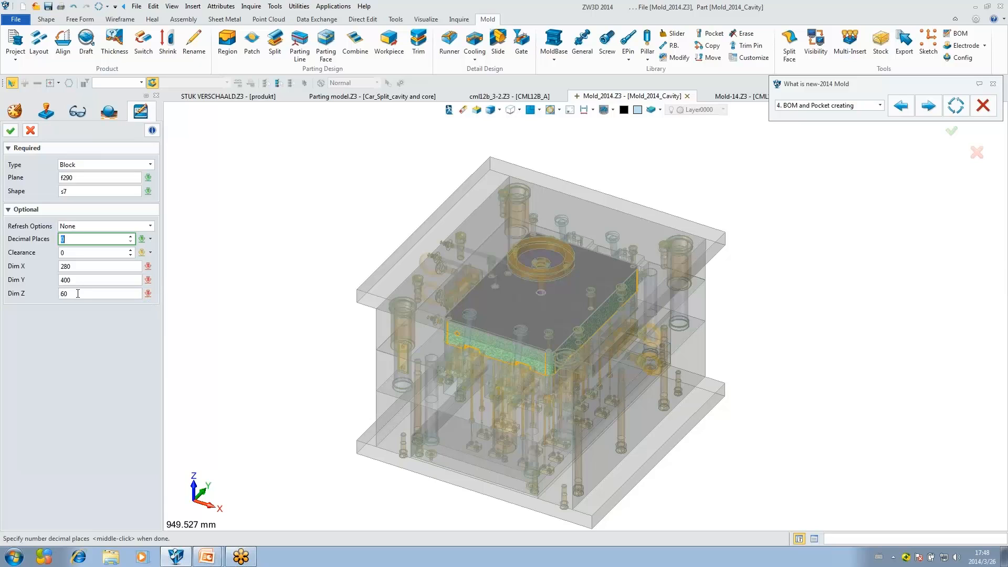
{"action": "left_click", "coordinate": [85, 254]}
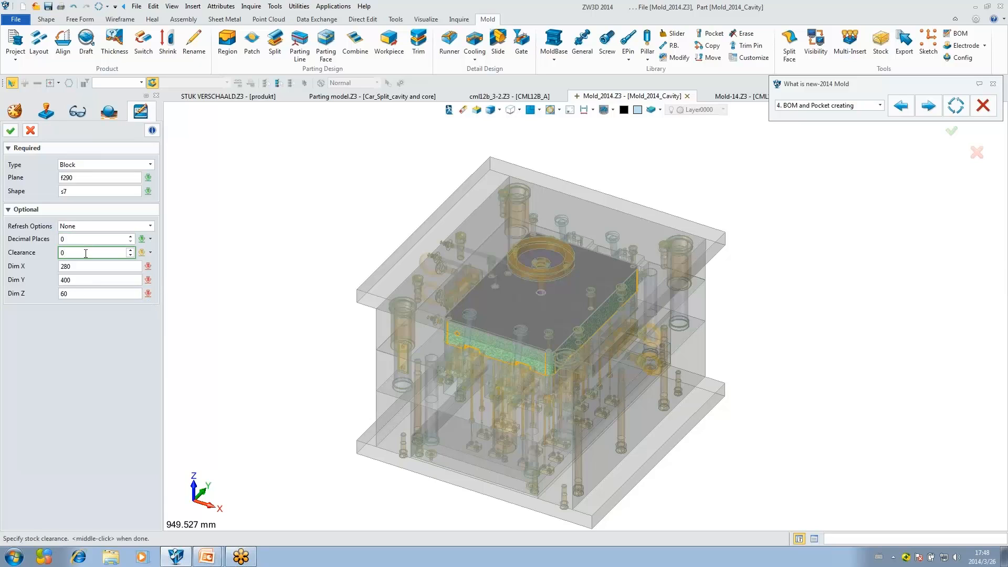
{"action": "scroll", "coordinate": [88, 253], "scroll_direction": "up", "scroll_amount": 1}
{"action": "left_click", "coordinate": [10, 131]}
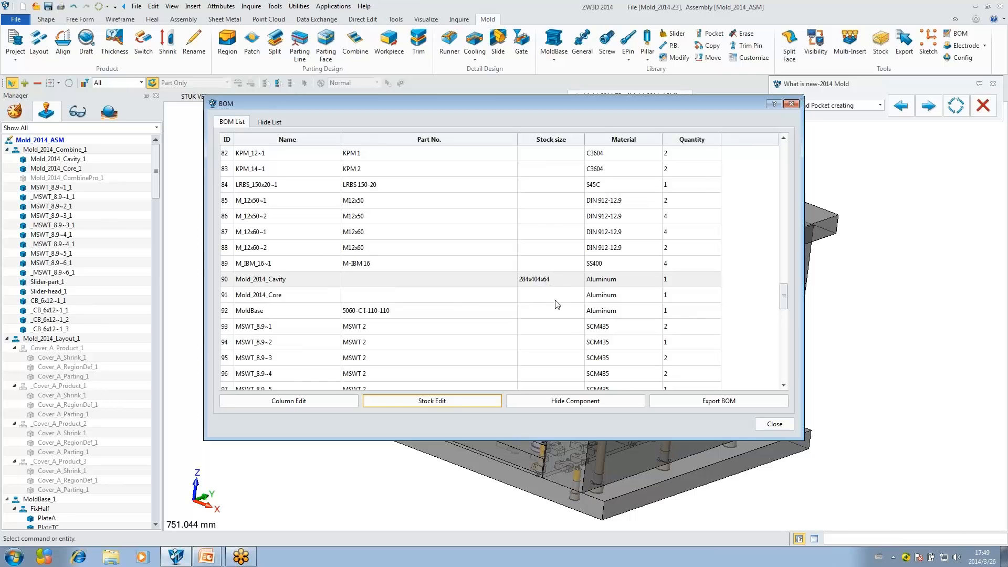
{"action": "left_click", "coordinate": [773, 424]}
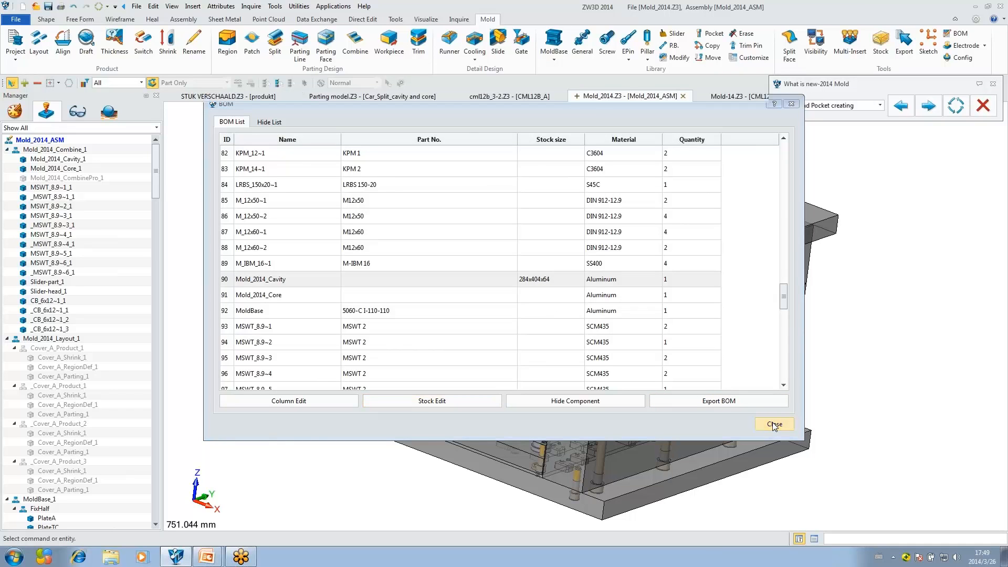
Step: Examine the Pocket option in the mold configuration's library settings and close the configuration
{"action": "right_click_drag", "start_coordinate": [883, 210], "coordinate": [856, 225]}
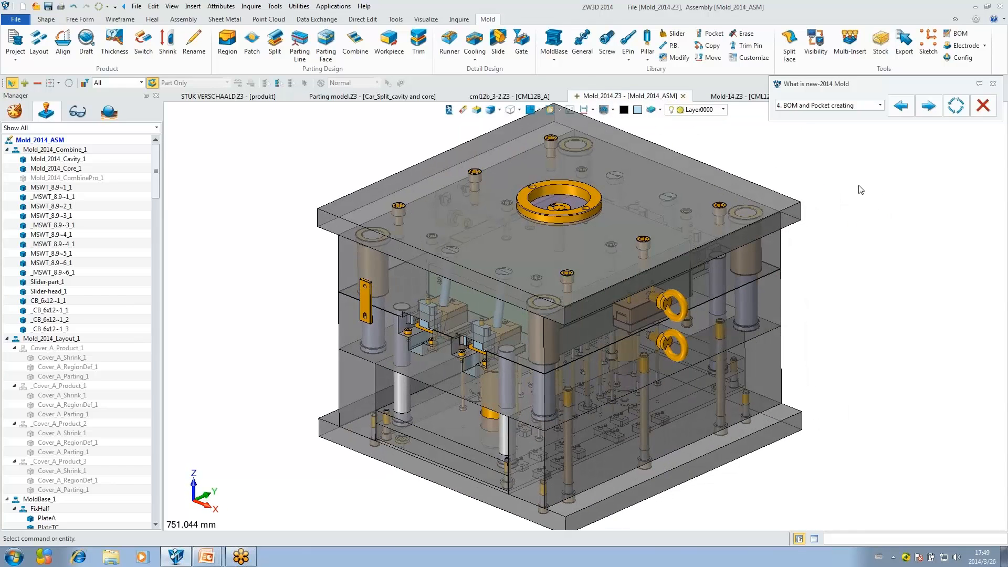
{"action": "middle_click_drag", "start_coordinate": [913, 191], "coordinate": [900, 200]}
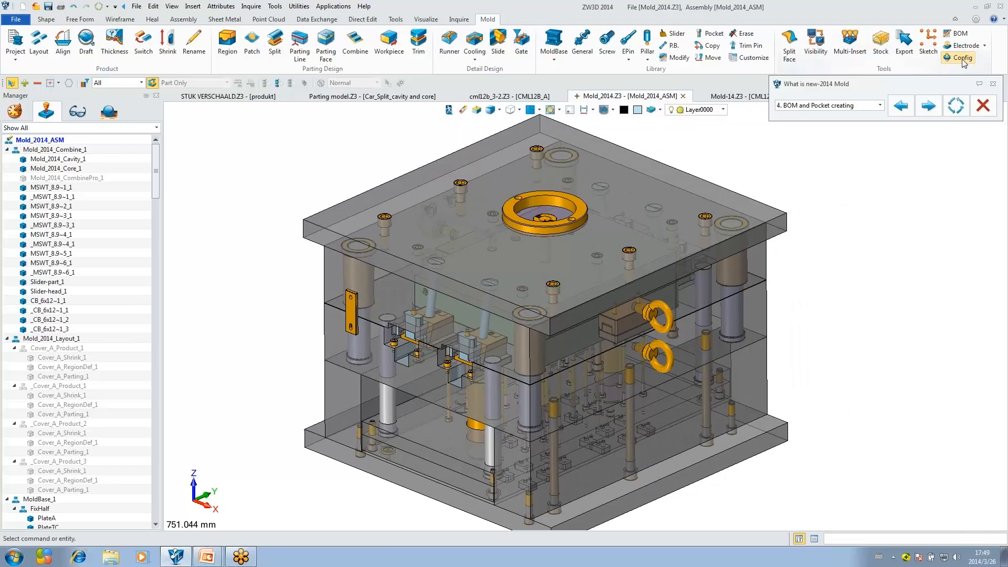
{"action": "left_click", "coordinate": [962, 59]}
{"action": "left_click", "coordinate": [409, 205]}
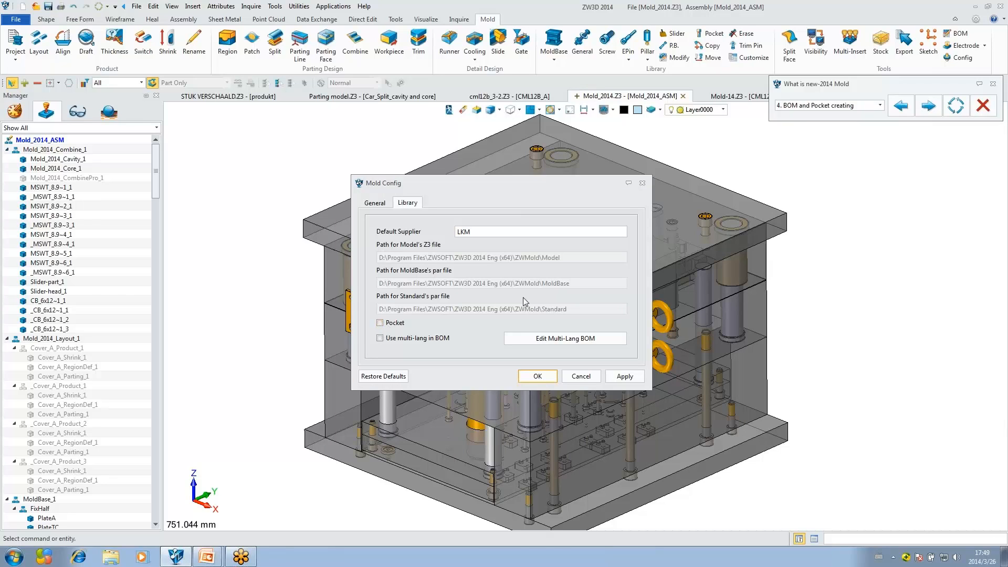
{"action": "left_click", "coordinate": [642, 183]}
Step: Check the Create Pocket value among the Screw command's advanced parameters and leave the command
{"action": "left_click", "coordinate": [605, 44]}
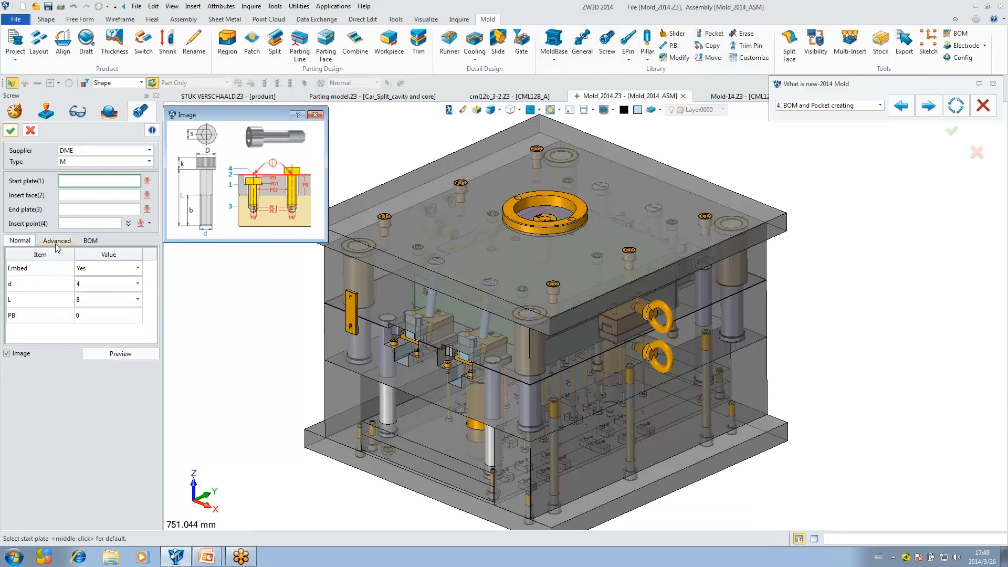
{"action": "left_click", "coordinate": [57, 241]}
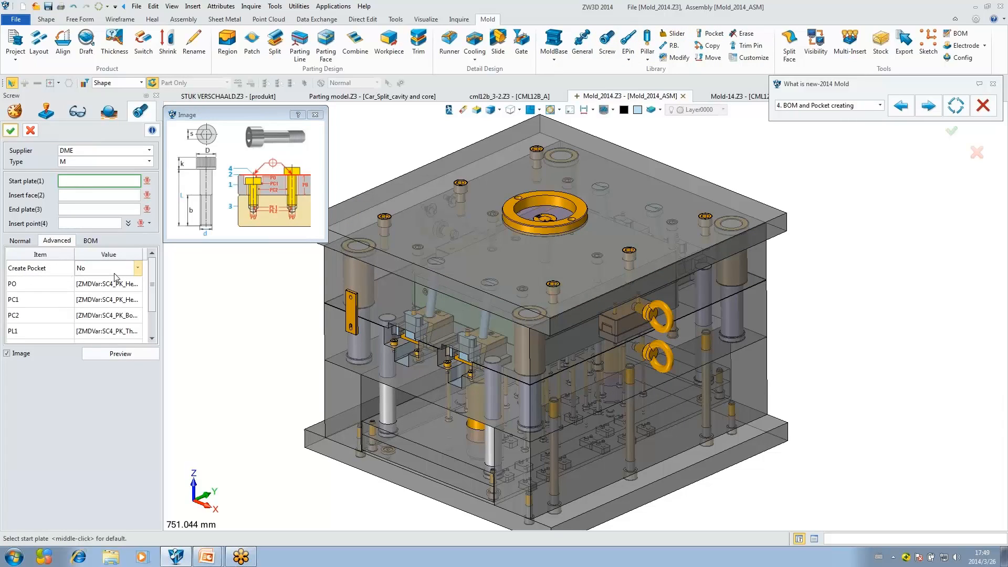
{"action": "left_click", "coordinate": [31, 131]}
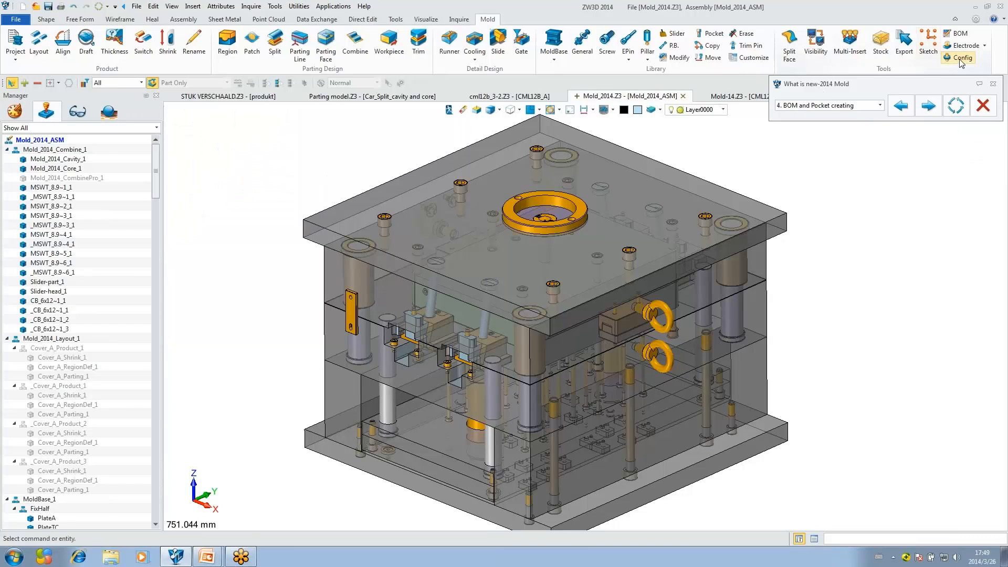
Step: Enable the Pocket option in the mold library configuration and check Create Pocket in the Screw command's advanced parameters
{"action": "left_click", "coordinate": [959, 58]}
{"action": "left_click", "coordinate": [408, 203]}
{"action": "left_click", "coordinate": [382, 323]}
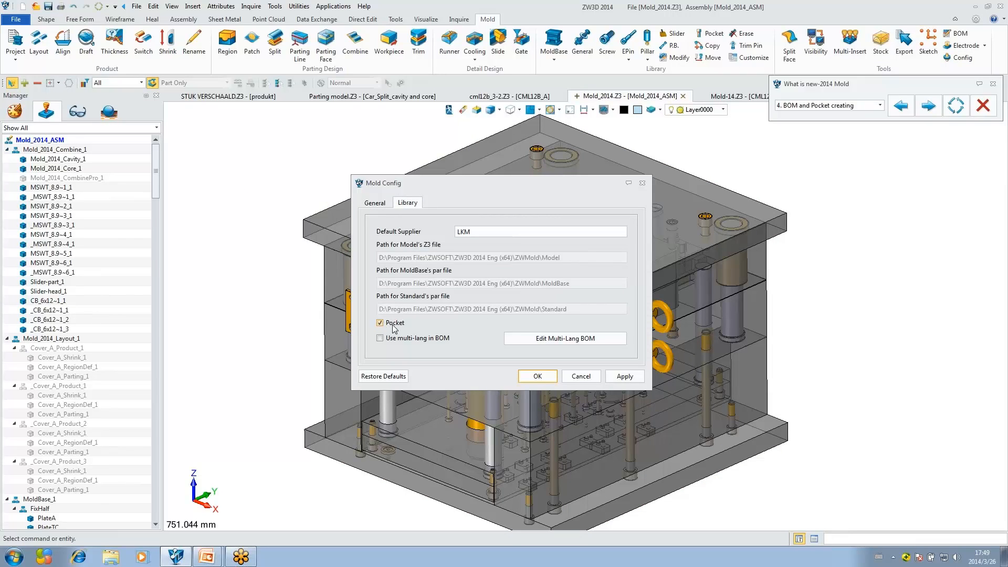
{"action": "left_click", "coordinate": [542, 375]}
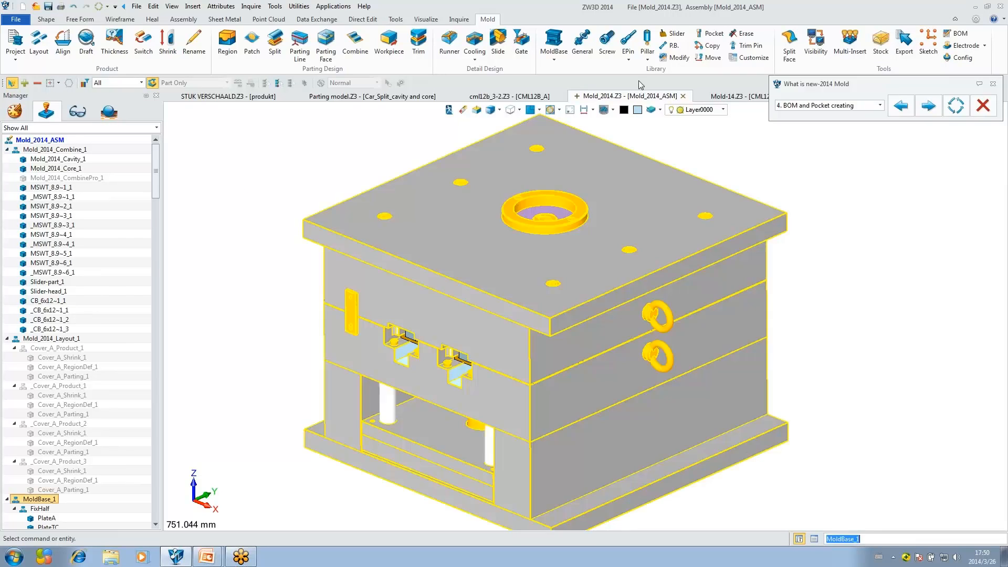
{"action": "left_click", "coordinate": [608, 44]}
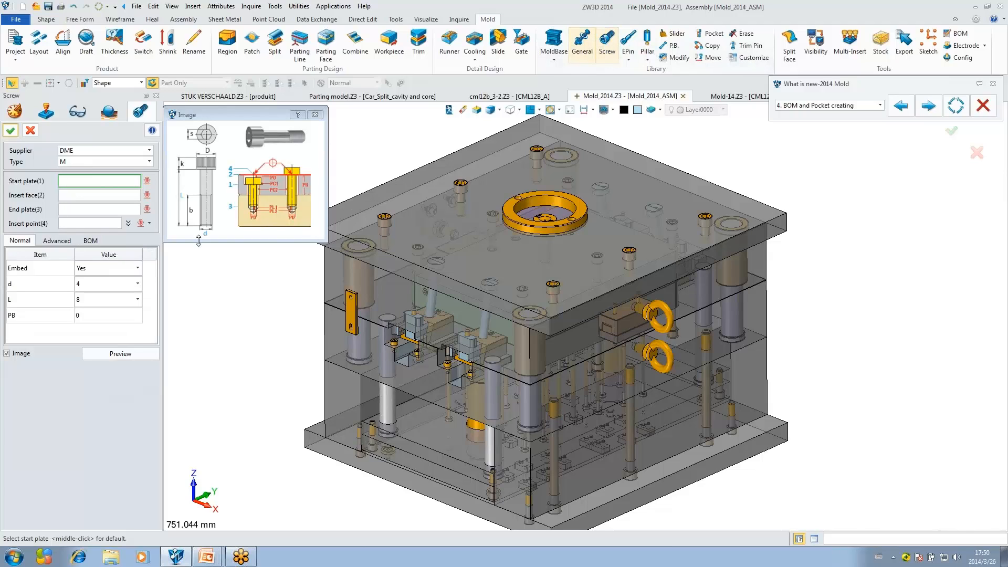
{"action": "left_click", "coordinate": [58, 241]}
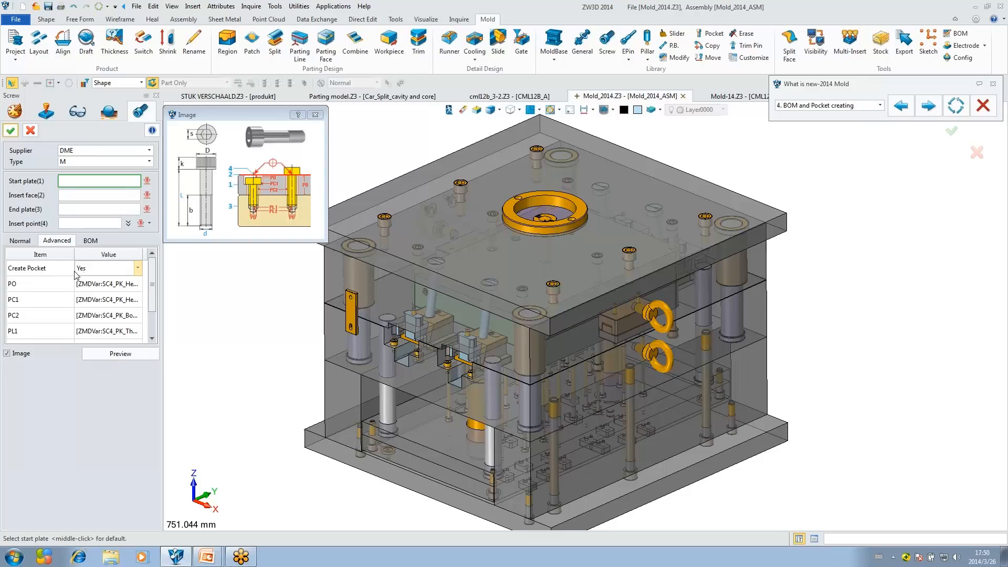
Step: Switch Create Pocket between Yes and No in the Screw command's advanced parameters, choose No, and return to the normal parameters
{"action": "left_click", "coordinate": [26, 245]}
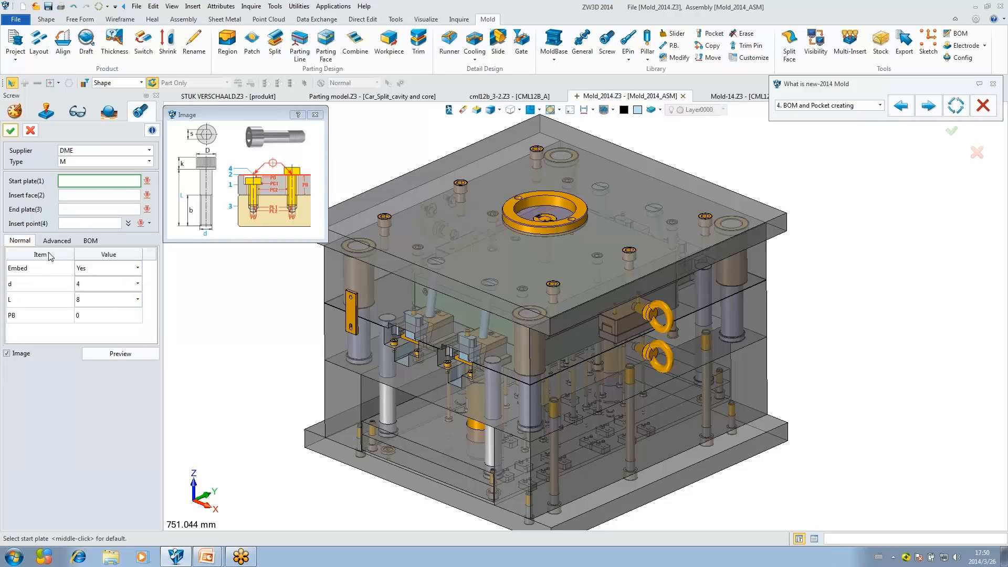
{"action": "left_click", "coordinate": [49, 244]}
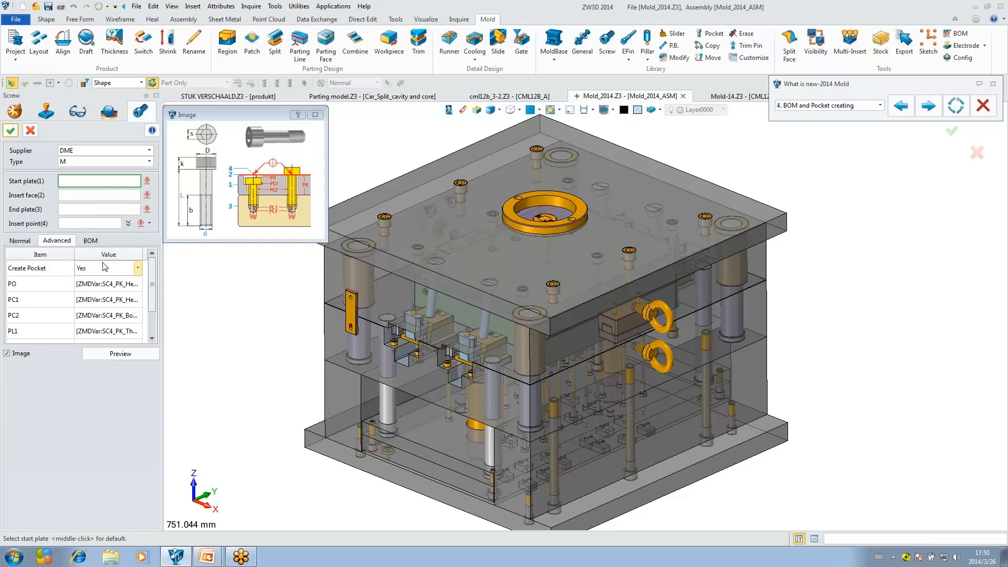
{"action": "left_click", "coordinate": [122, 269]}
{"action": "left_click", "coordinate": [124, 285]}
{"action": "left_click", "coordinate": [124, 270]}
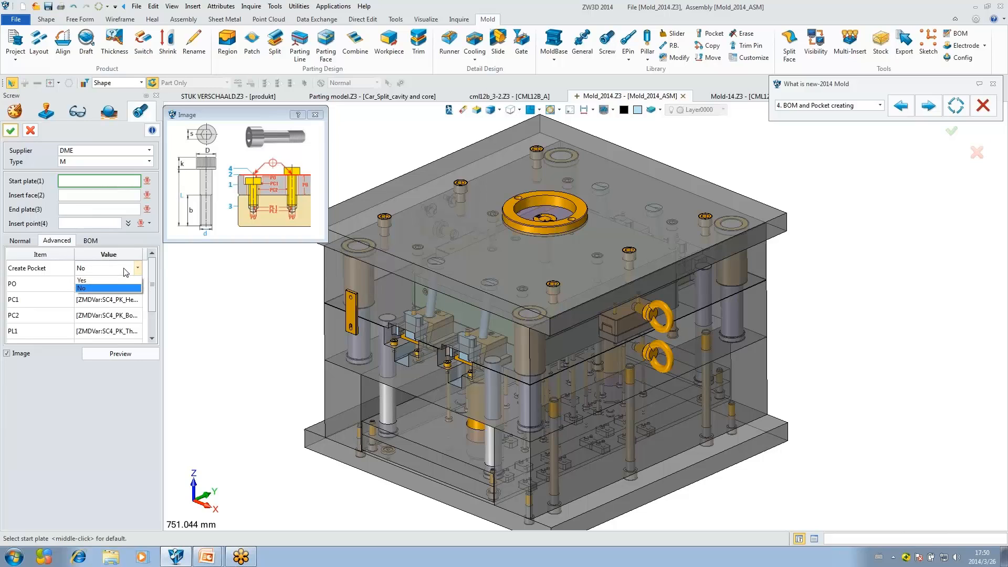
{"action": "left_click", "coordinate": [117, 277]}
{"action": "left_click", "coordinate": [112, 270]}
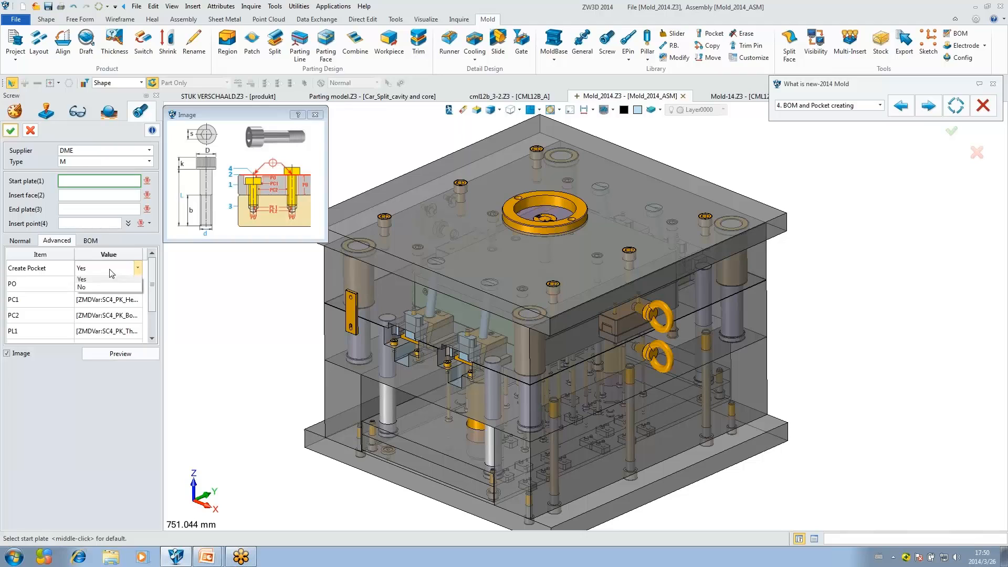
{"action": "left_click", "coordinate": [102, 286]}
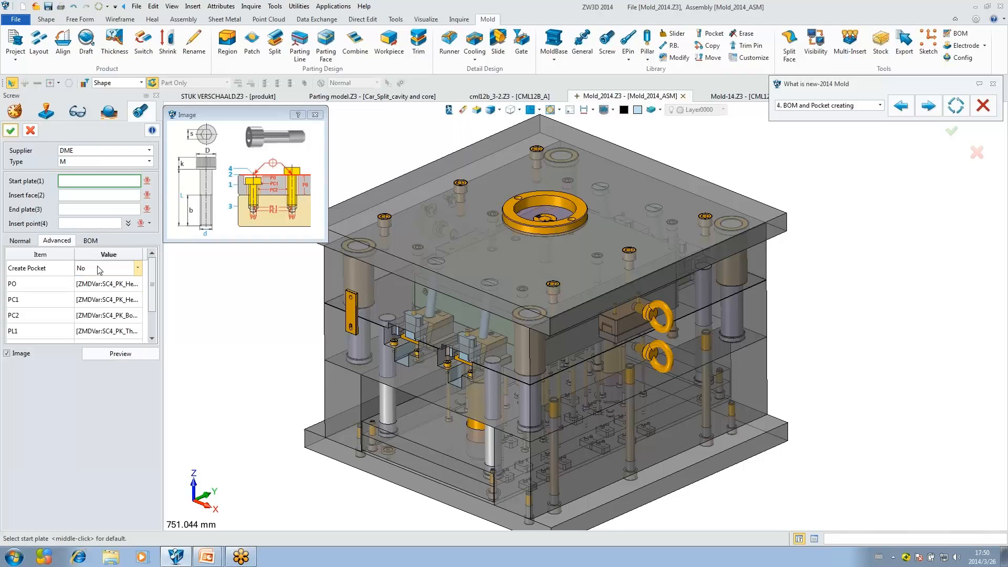
{"action": "left_click", "coordinate": [14, 239]}
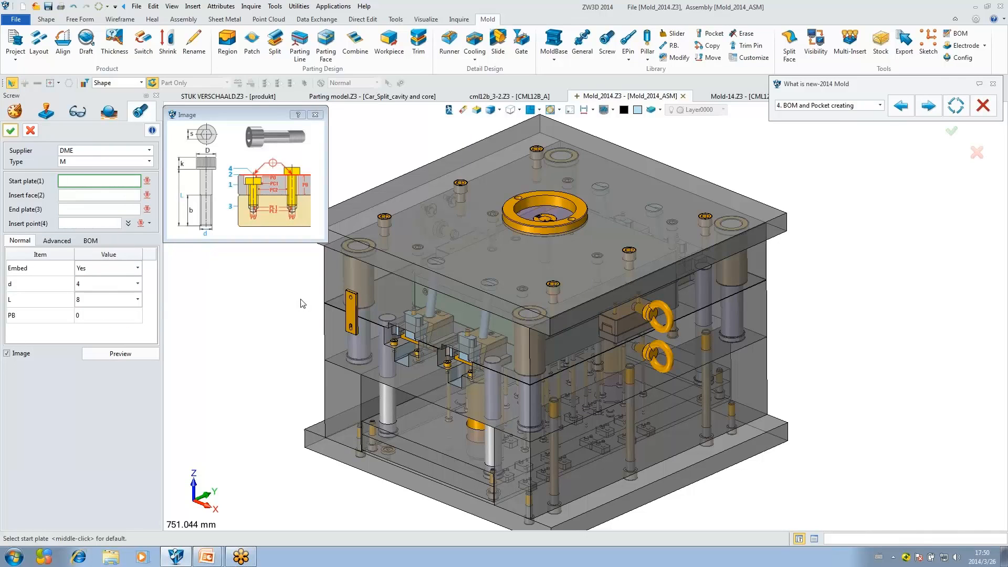
Step: Choose the orange latch strip as the screw's start plate, its front face as insert face and PlateA as end plate
{"action": "scroll", "coordinate": [301, 303], "scroll_direction": "up", "scroll_amount": 5}
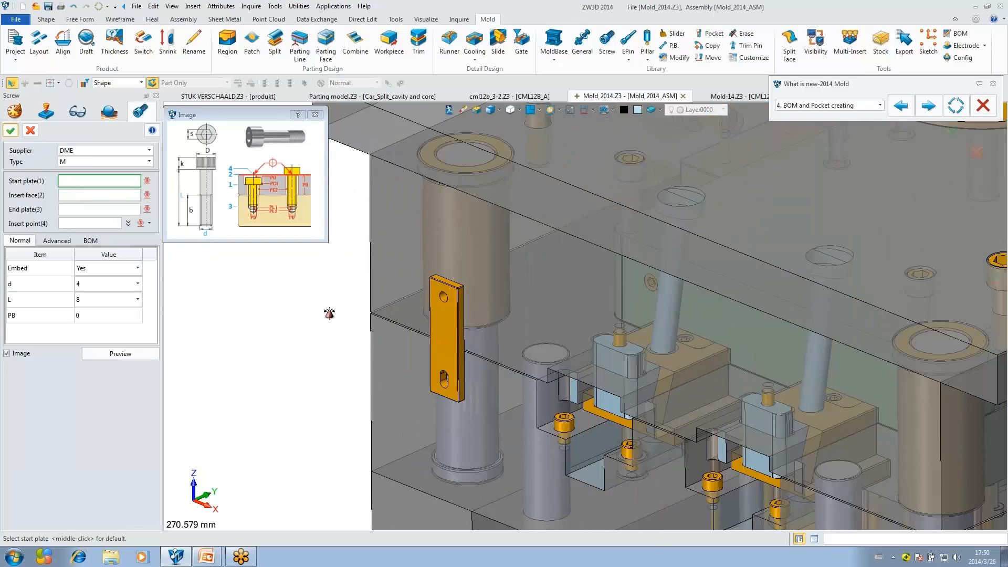
{"action": "middle_click_drag", "start_coordinate": [329, 314], "coordinate": [388, 321]}
{"action": "left_click", "coordinate": [411, 348]}
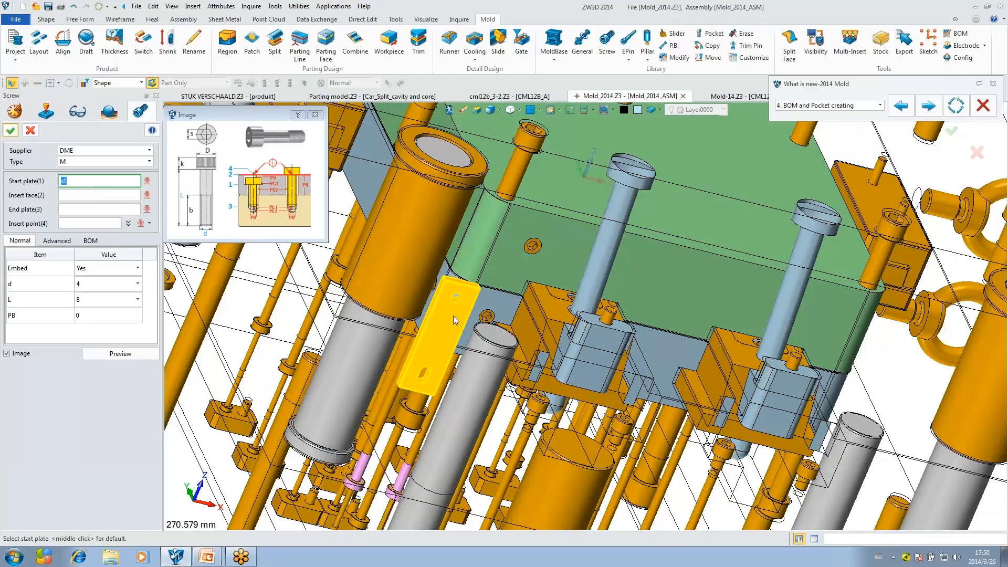
{"action": "left_click", "coordinate": [449, 317]}
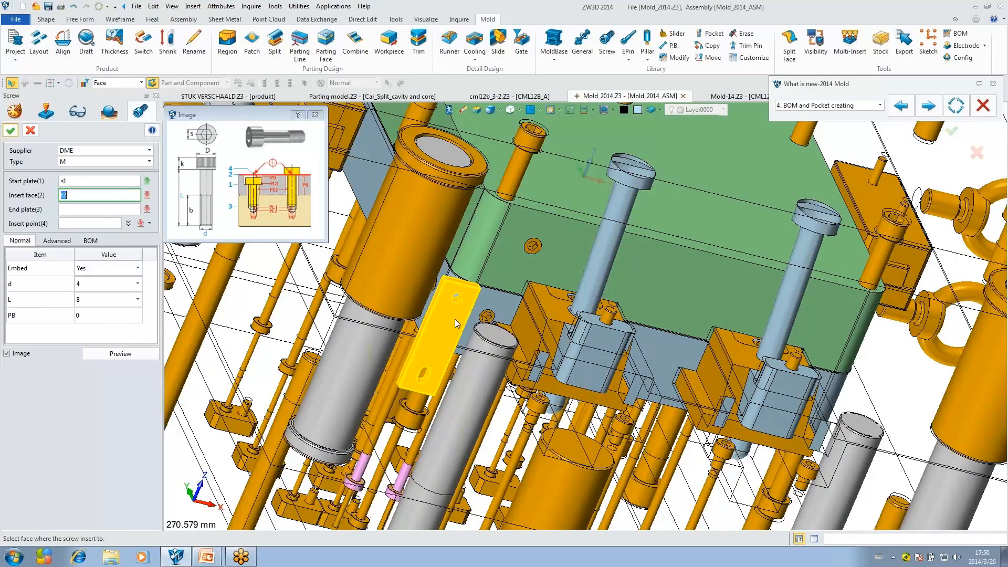
{"action": "left_click", "coordinate": [454, 319]}
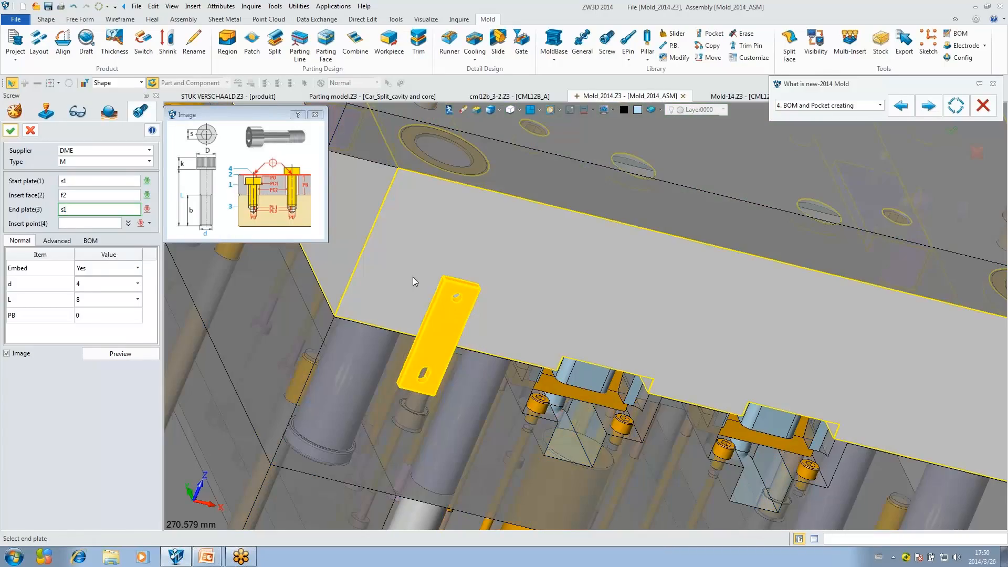
{"action": "left_click", "coordinate": [413, 278]}
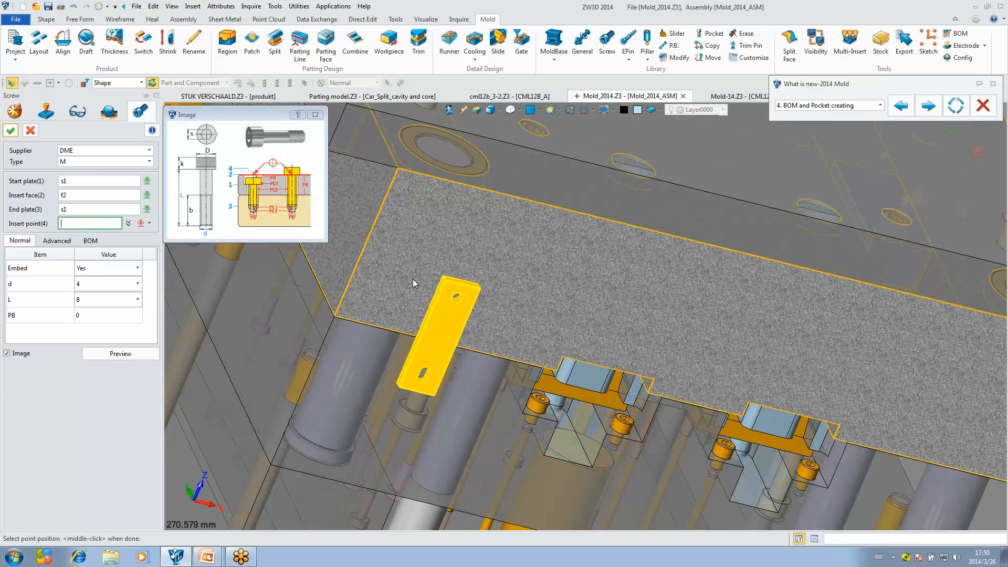
Step: Place the screw's insert point at the center of curvature of the round hole in the latch strip
{"action": "right_click", "coordinate": [458, 326]}
{"action": "left_click", "coordinate": [519, 184]}
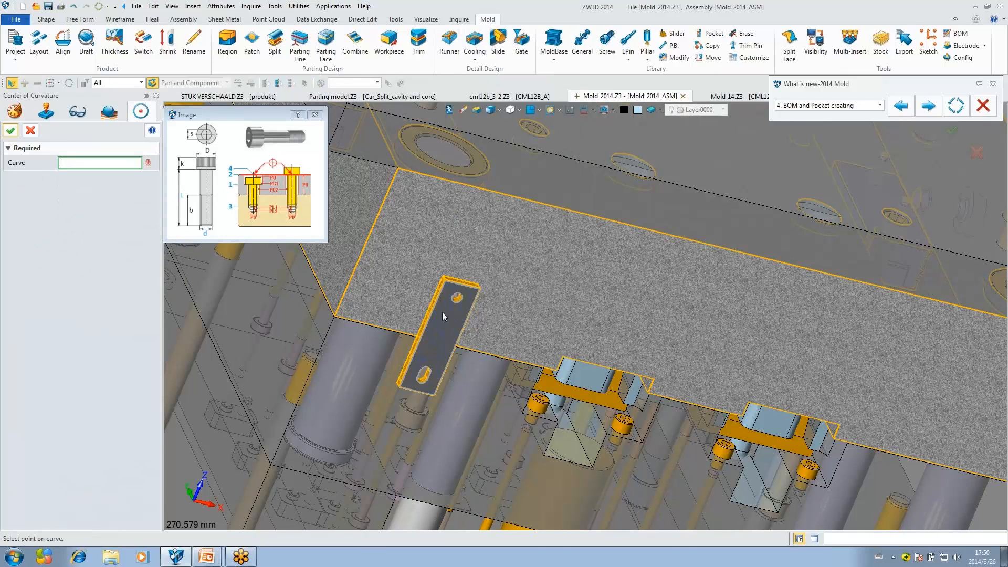
{"action": "scroll", "coordinate": [442, 312], "scroll_direction": "up", "scroll_amount": 5}
{"action": "left_click", "coordinate": [480, 286]}
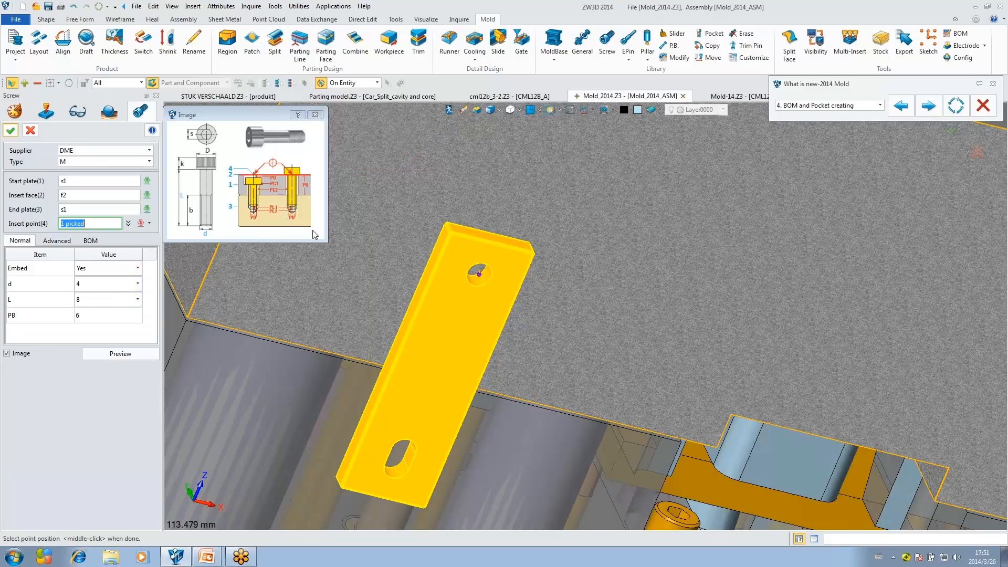
Step: Set the screw's Embed to No, d to 6 and L to 22, and preview it
{"action": "left_click", "coordinate": [114, 269]}
{"action": "left_click", "coordinate": [110, 288]}
{"action": "left_click", "coordinate": [115, 288]}
{"action": "left_click", "coordinate": [101, 320]}
{"action": "left_click", "coordinate": [121, 300]}
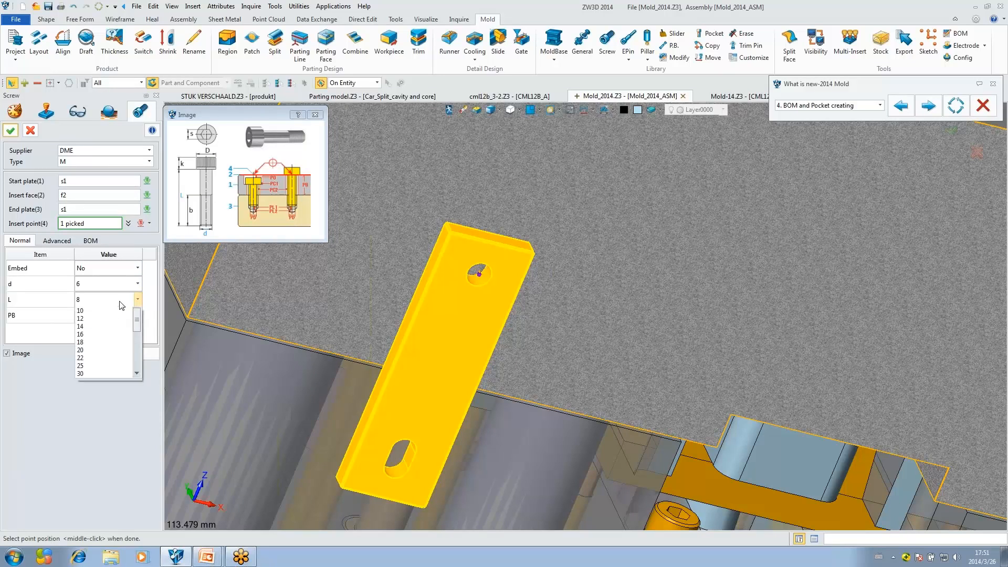
{"action": "left_click", "coordinate": [105, 357]}
{"action": "left_click", "coordinate": [109, 355]}
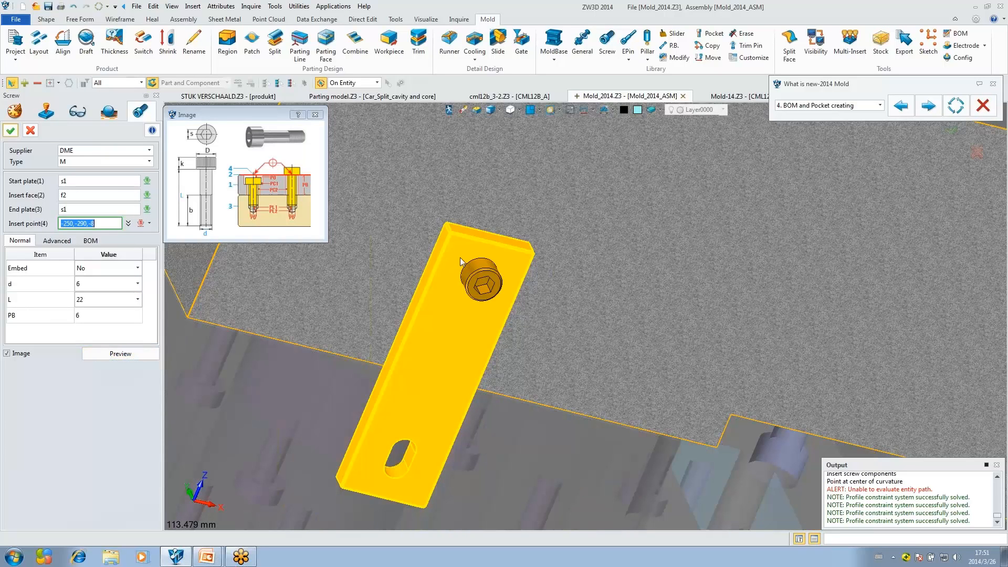
Step: Set the screw's Create Pocket parameter to No and insert the screw at the strip's round hole
{"action": "left_click", "coordinate": [478, 276]}
{"action": "left_click", "coordinate": [57, 240]}
{"action": "left_click", "coordinate": [108, 268]}
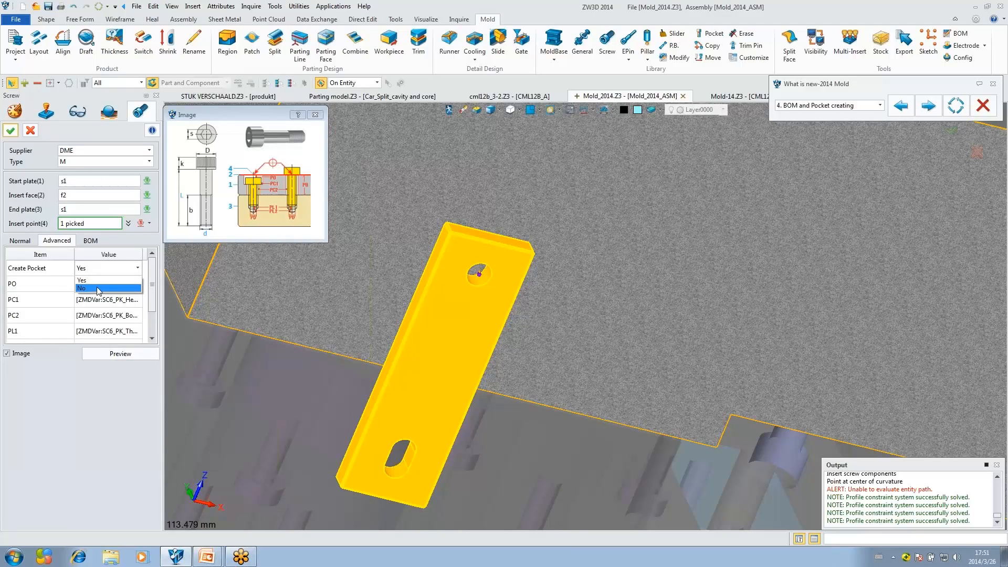
{"action": "left_click", "coordinate": [100, 289]}
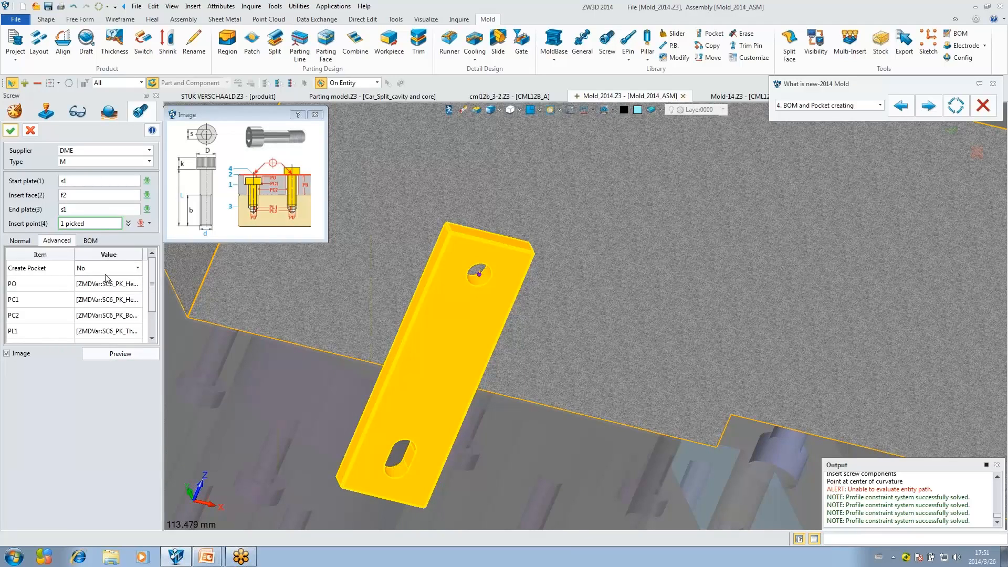
{"action": "left_click", "coordinate": [10, 131]}
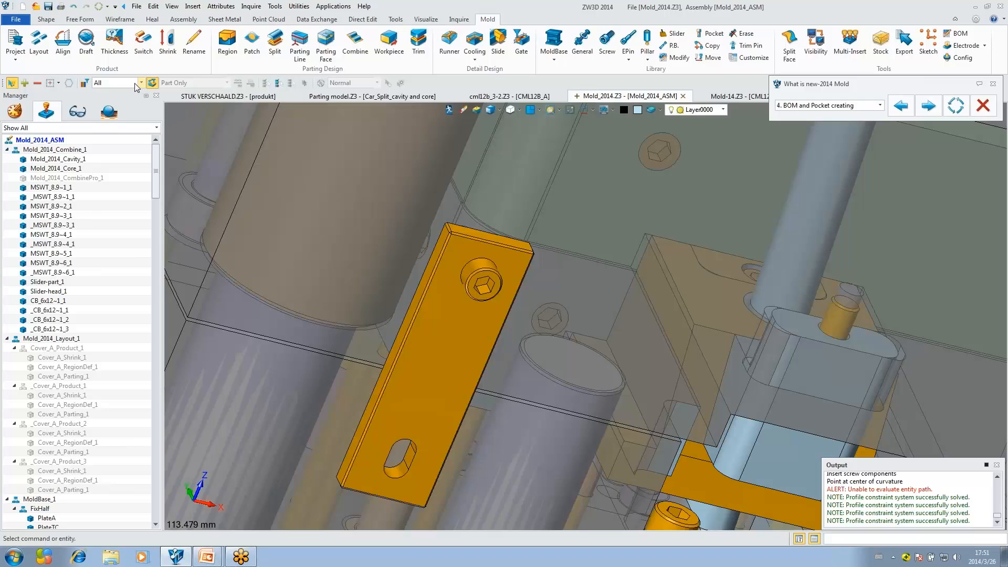
Step: Set the selection filter to Disable
{"action": "left_click", "coordinate": [120, 82]}
{"action": "left_click", "coordinate": [118, 227]}
{"action": "middle_click_drag", "start_coordinate": [452, 257], "coordinate": [435, 240]}
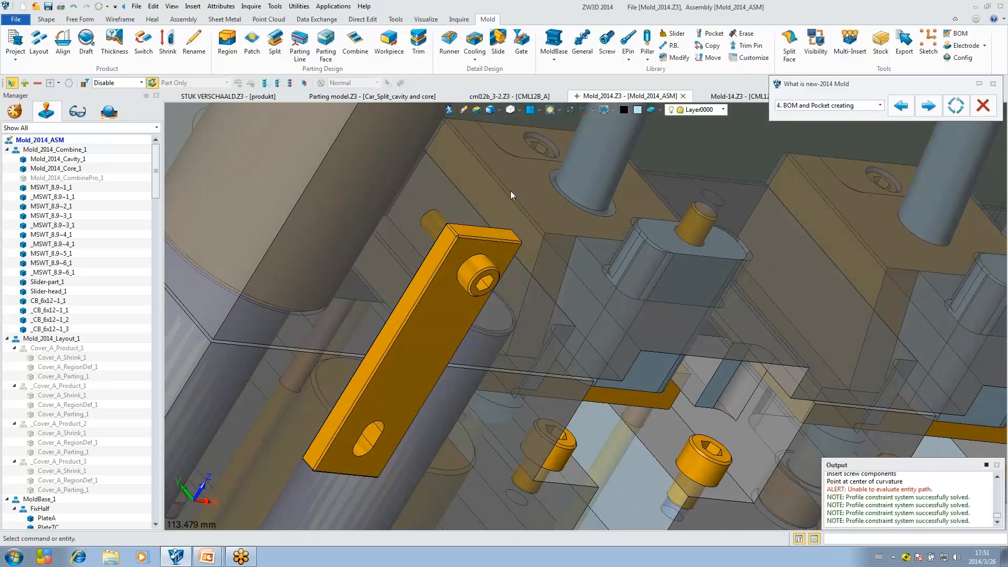
Step: Create a pocket in PlateA using the latch strip's inserted screw as the tool
{"action": "left_click", "coordinate": [713, 35]}
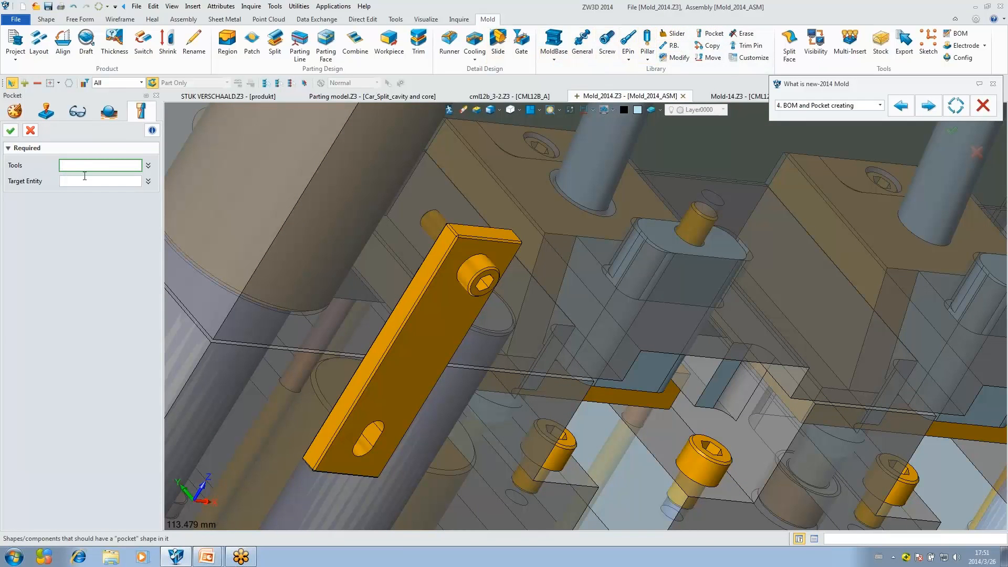
{"action": "left_click", "coordinate": [462, 270]}
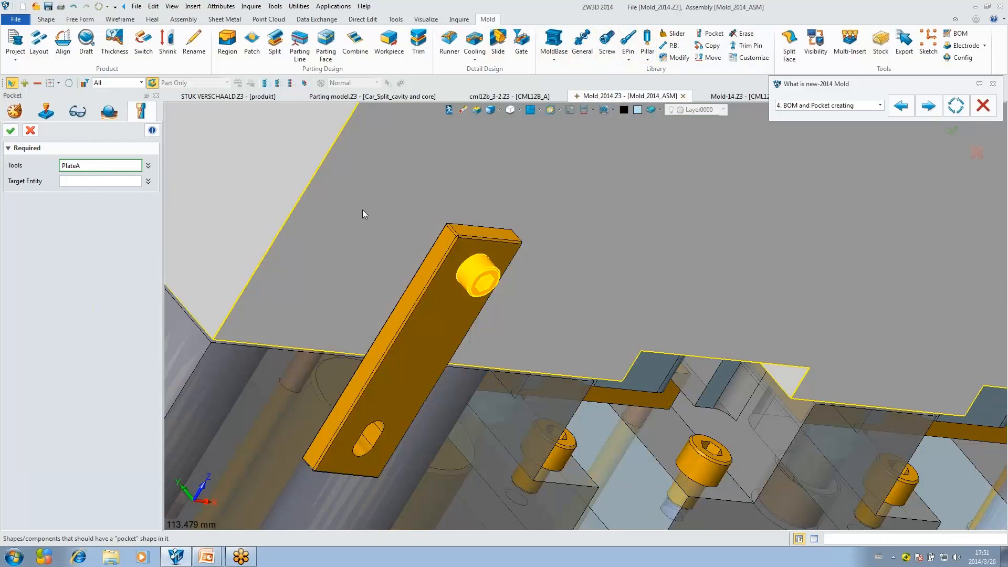
{"action": "middle_click", "coordinate": [320, 216]}
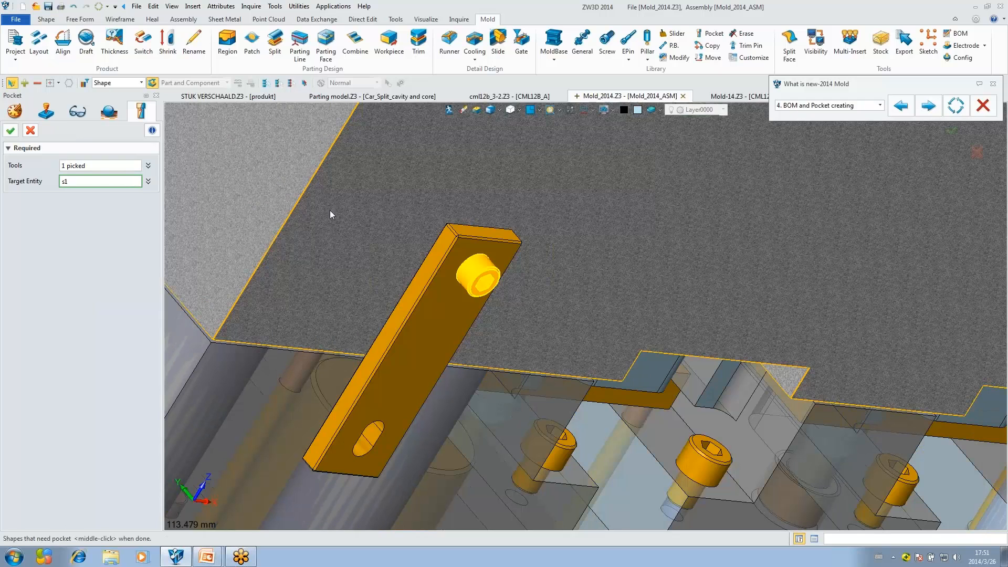
{"action": "left_click", "coordinate": [330, 213]}
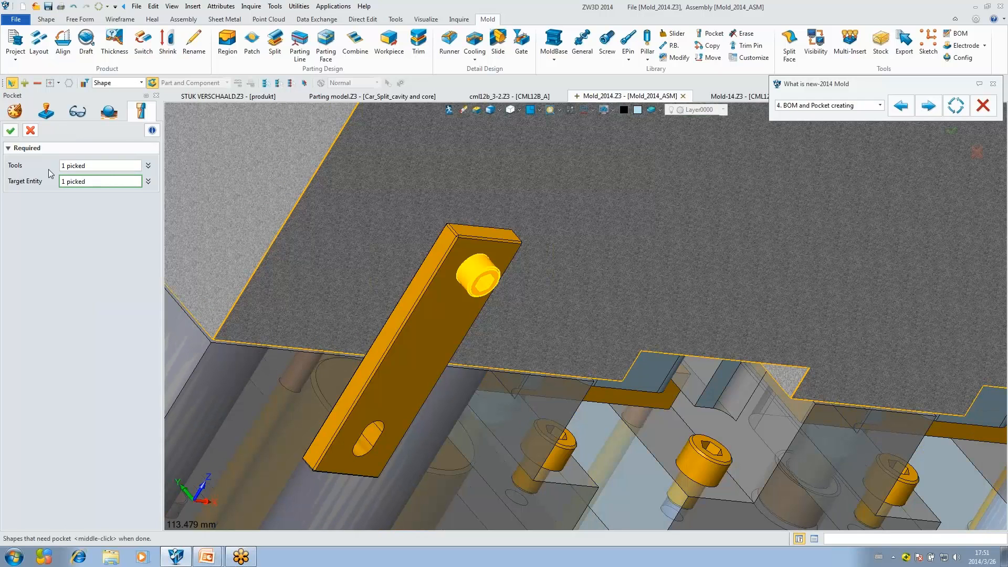
{"action": "left_click", "coordinate": [11, 131]}
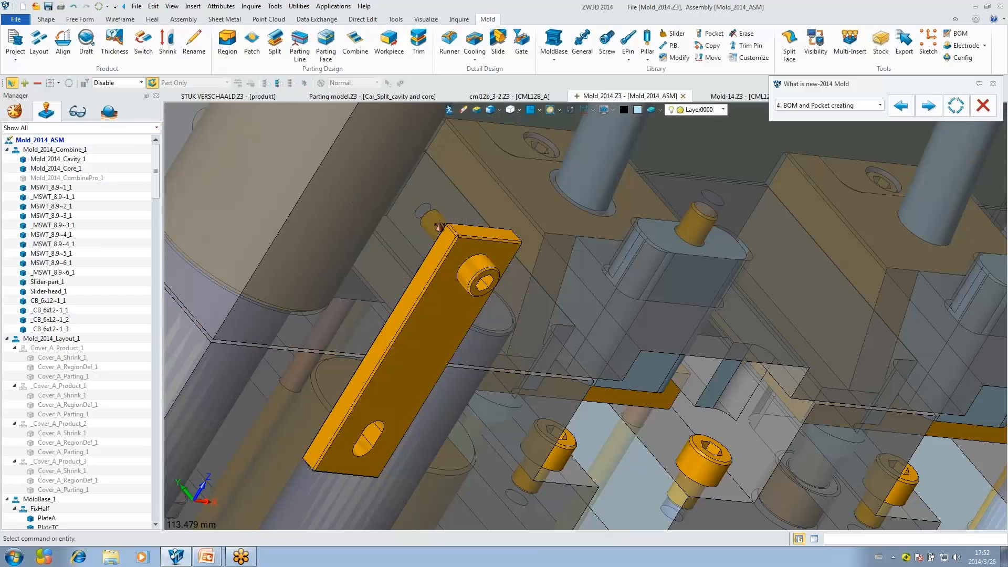
Step: Examine the new pocket around the screw's tip and the complete mold assembly
{"action": "right_click_drag", "start_coordinate": [440, 226], "coordinate": [439, 242]}
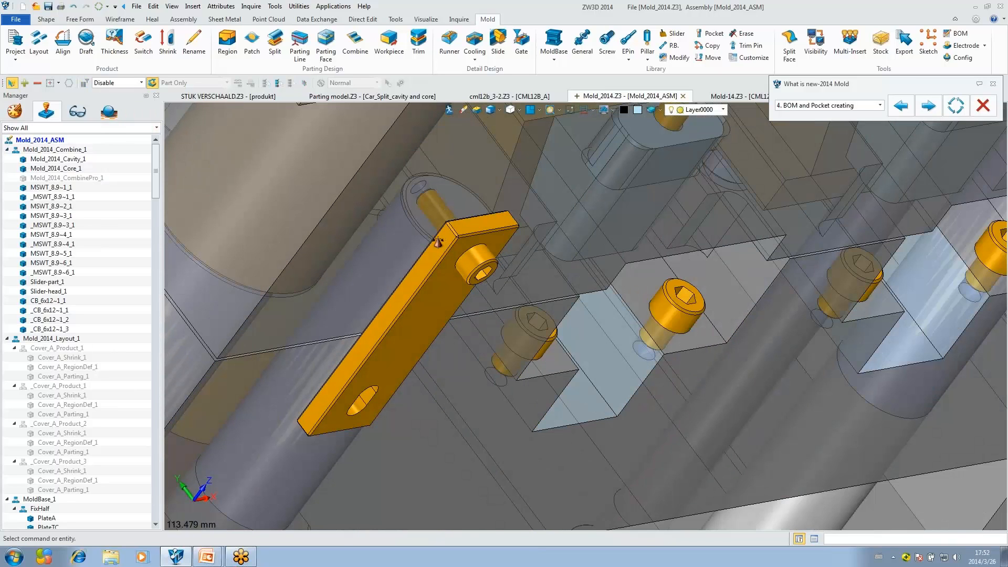
{"action": "scroll", "coordinate": [421, 189], "scroll_direction": "up", "scroll_amount": 5}
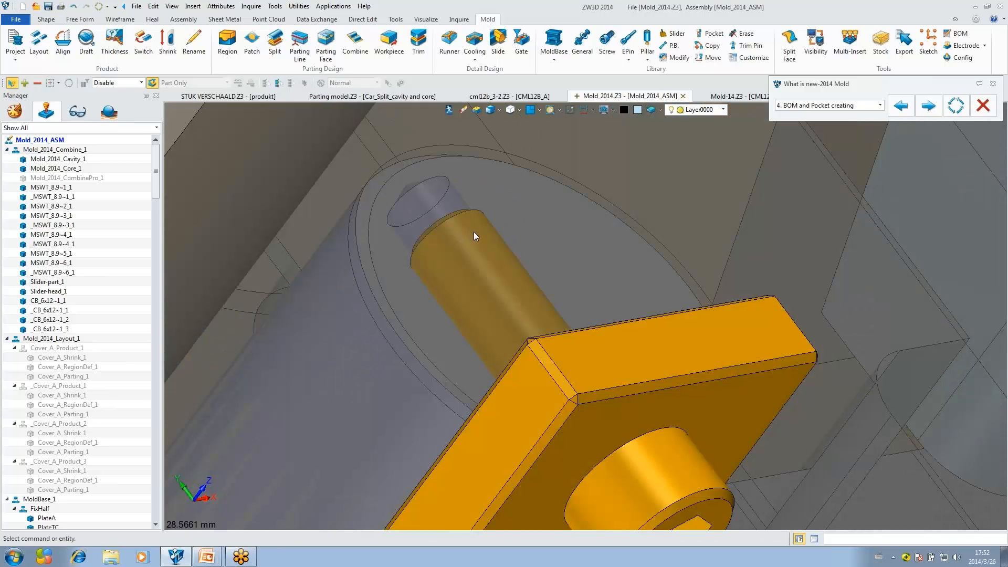
{"action": "scroll", "coordinate": [541, 276], "scroll_direction": "down", "scroll_amount": 6}
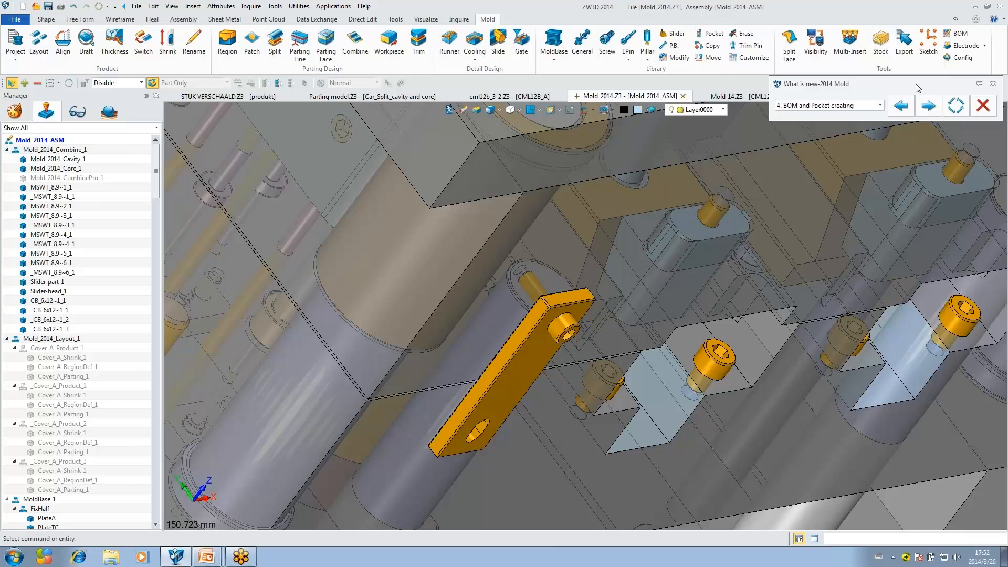
{"action": "left_click", "coordinate": [712, 35]}
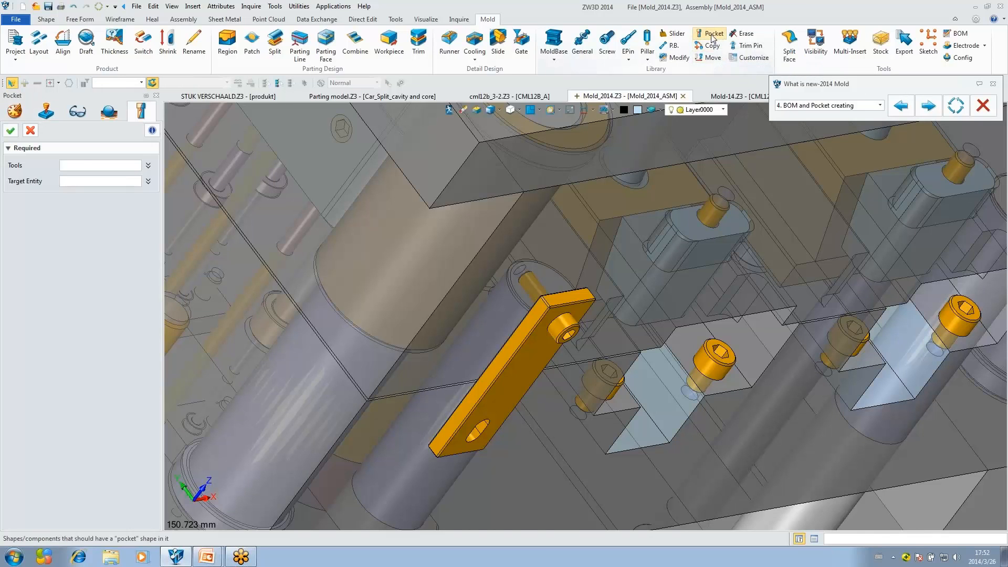
{"action": "left_click", "coordinate": [29, 134]}
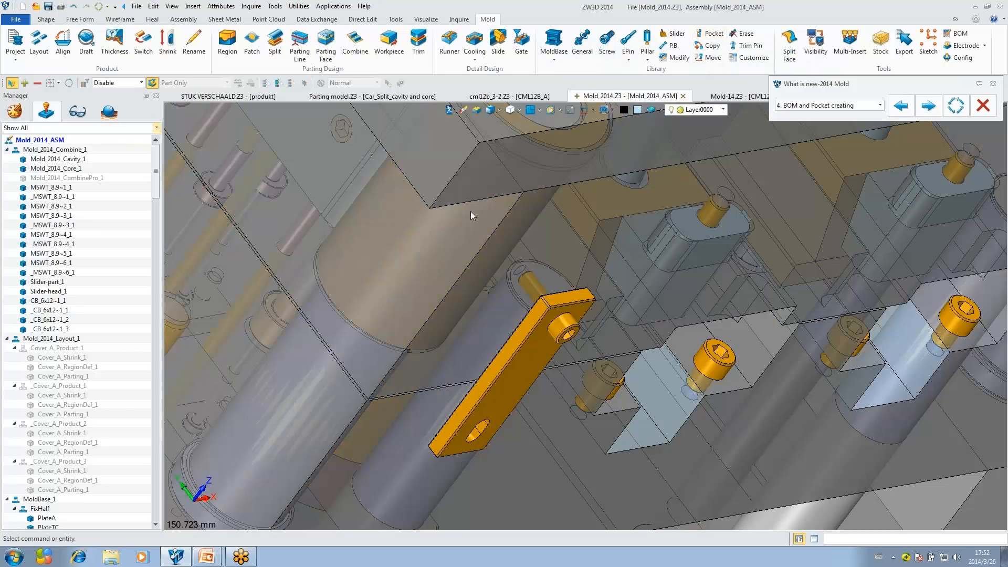
{"action": "scroll", "coordinate": [673, 278], "scroll_direction": "down", "scroll_amount": 5}
{"action": "scroll", "coordinate": [576, 300], "scroll_direction": "down", "scroll_amount": 2}
{"action": "right_click_drag", "start_coordinate": [577, 300], "coordinate": [777, 306]}
{"action": "scroll", "coordinate": [777, 306], "scroll_direction": "up", "scroll_amount": 1}
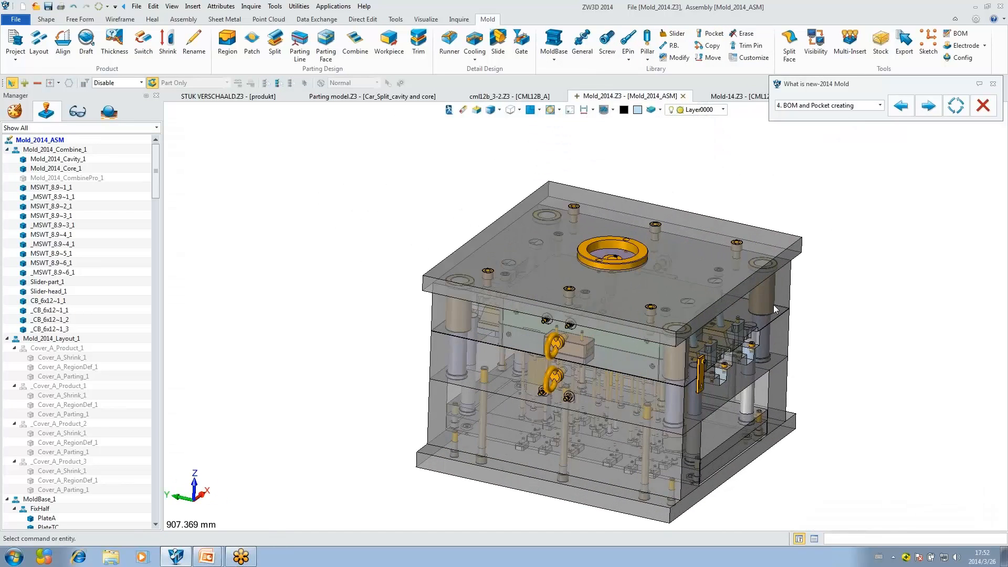
{"action": "scroll", "coordinate": [826, 280], "scroll_direction": "up", "scroll_amount": 1}
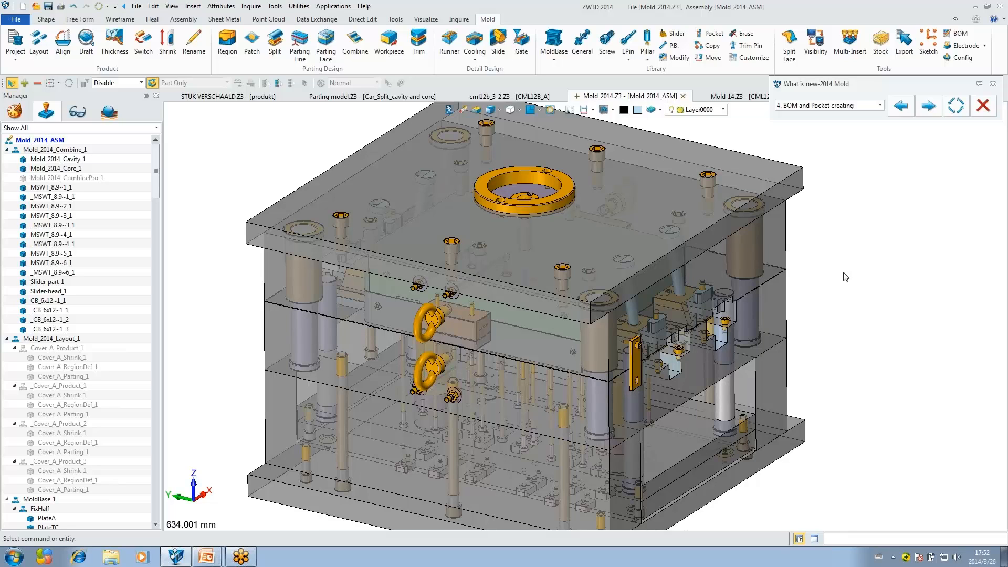
{"action": "scroll", "coordinate": [846, 277], "scroll_direction": "down", "scroll_amount": 2}
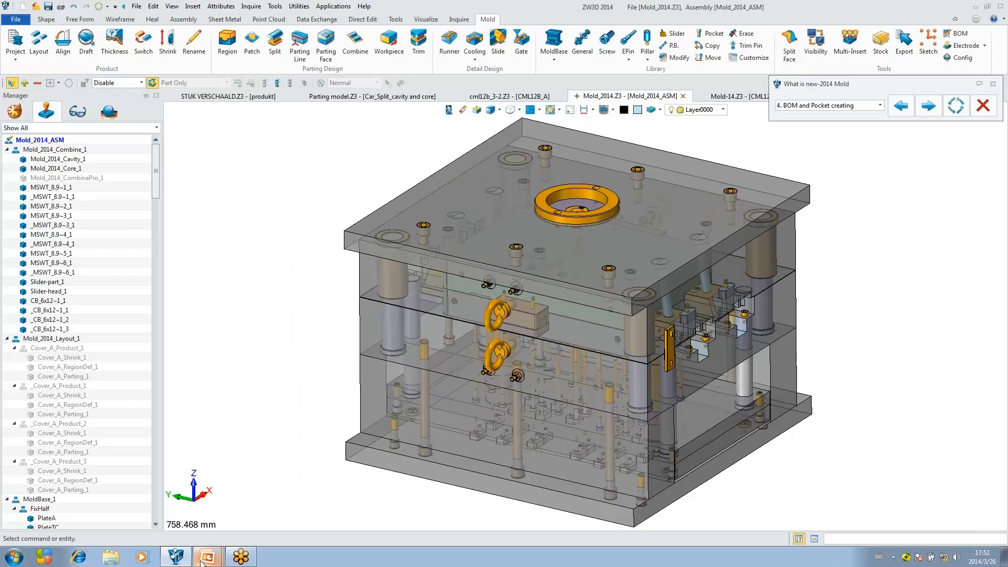
Step: Switch to the PowerPoint slide show, view the Others slide and leave the show
{"action": "mouse_move", "coordinate": [201, 560]}
{"action": "left_click", "coordinate": [201, 531]}
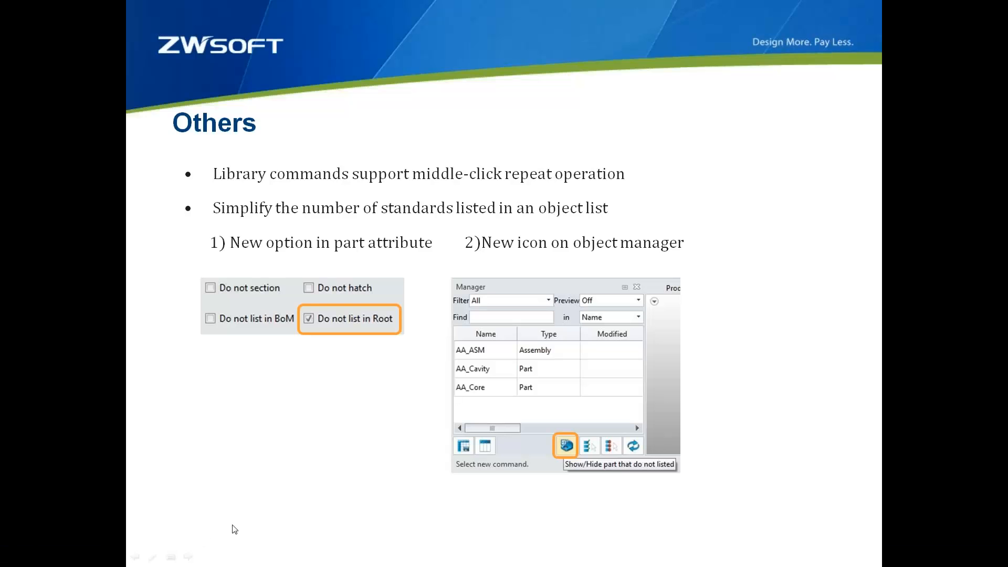
{"action": "left_click", "coordinate": [526, 427]}
{"action": "left_click", "coordinate": [893, 98]}
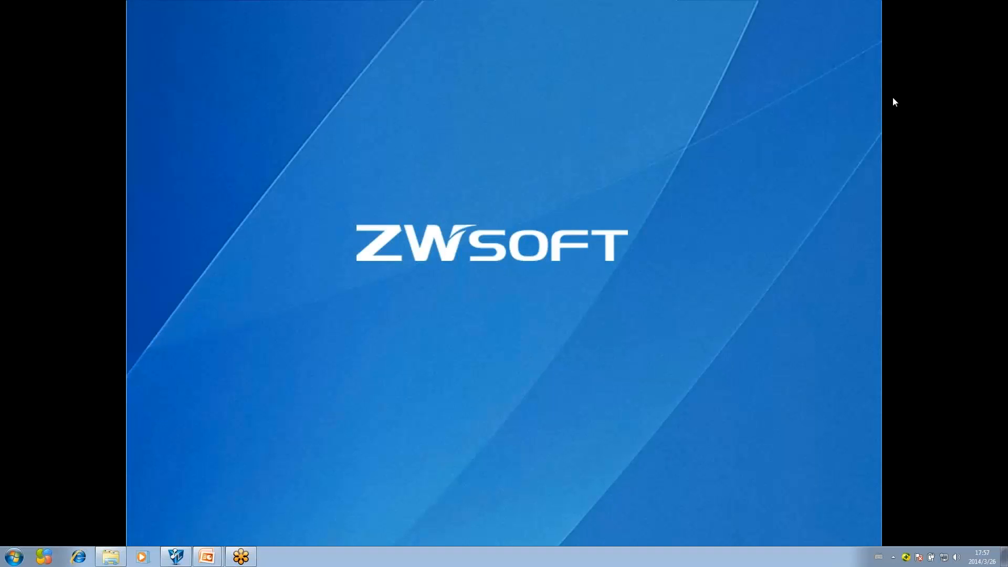